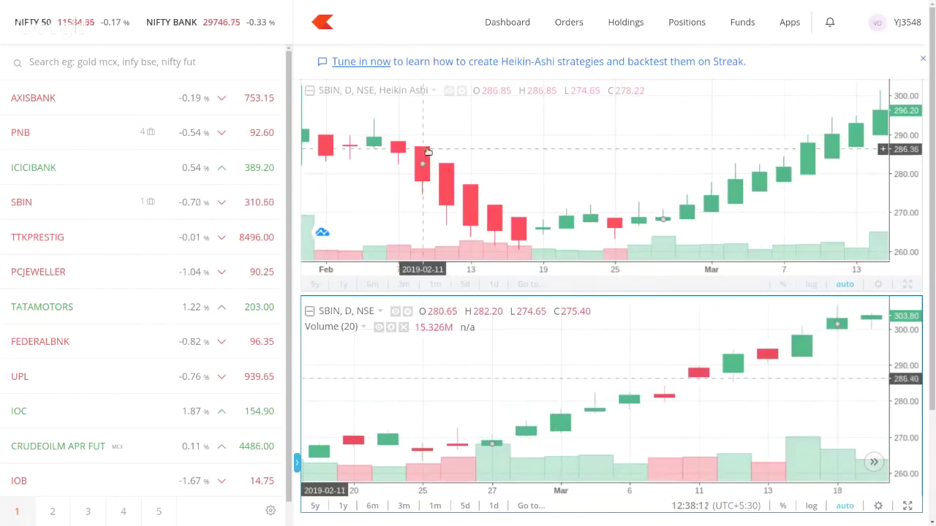
Review the Heiken-Ashi candle rules in the webinar PDF and examine the daily SBIN Heikin-Ashi trends from early 2019 to April in Kite
key("alt+Tab")
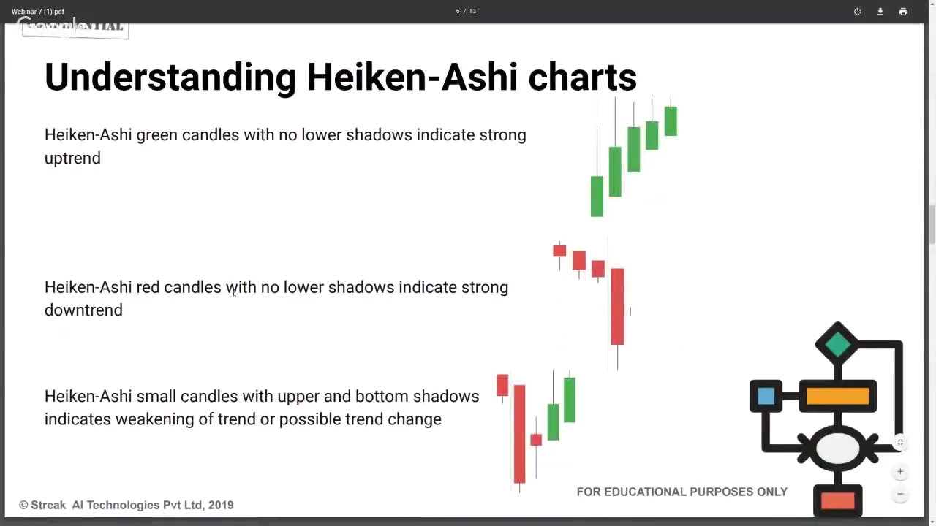
key("alt+Tab")
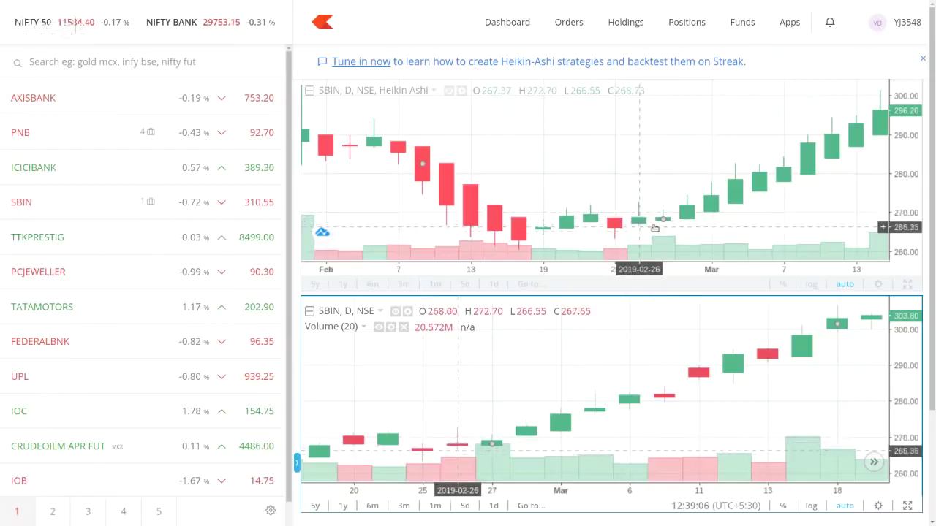
scroll(655, 228, "down", 3)
left_click_drag(655, 228, 742, 199)
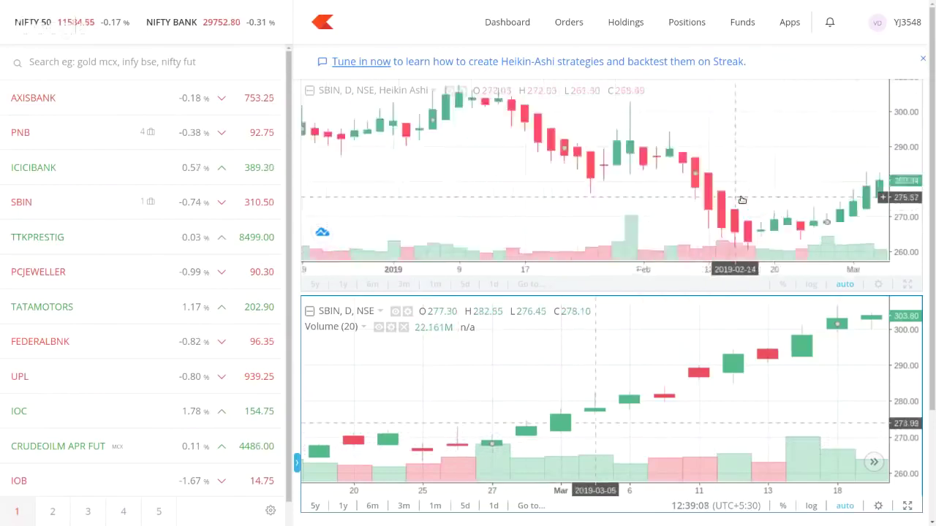
scroll(742, 199, "right", 5)
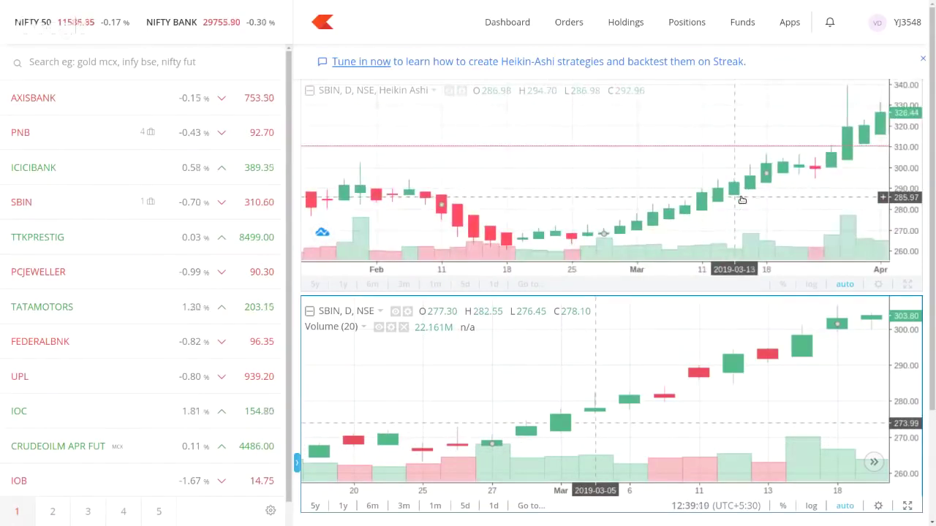
scroll(742, 199, "right", 5)
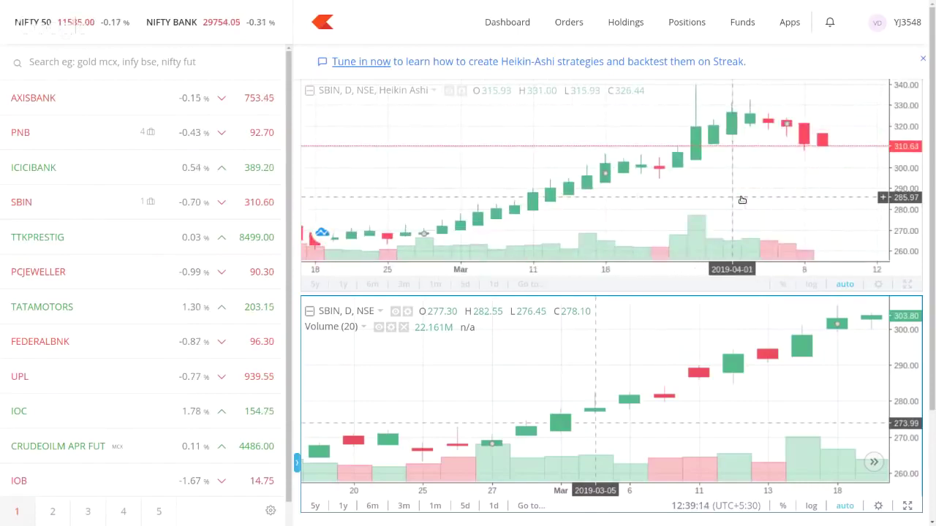
scroll(742, 200, "down", 6)
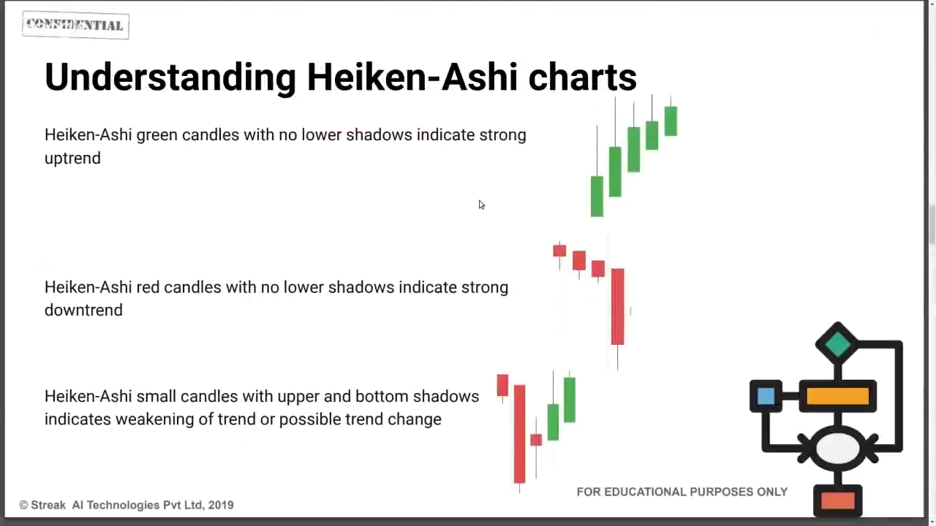
Read the webinar slides "Some other things about Heiken-Ashi" and "Strategising with Heiken-Ashi"
scroll(479, 203, "down", 2)
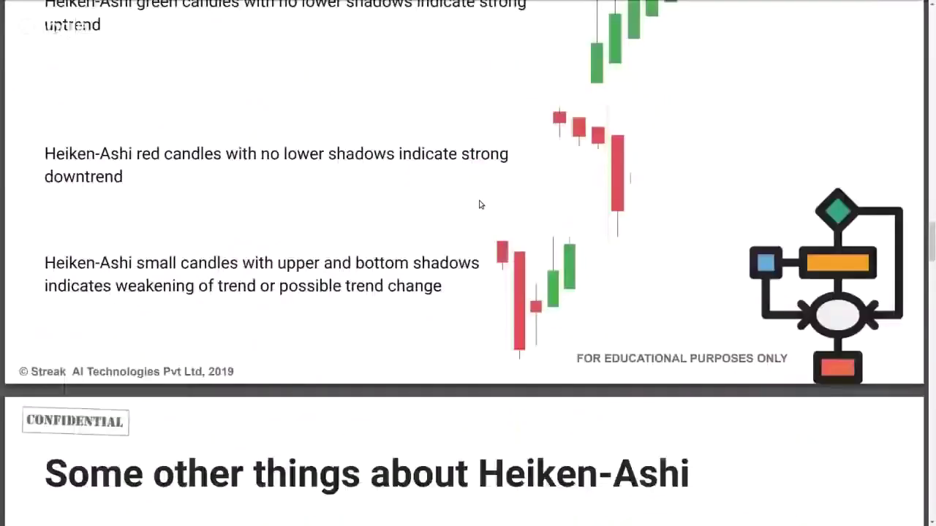
scroll(479, 204, "down", 4)
scroll(480, 204, "down", 1)
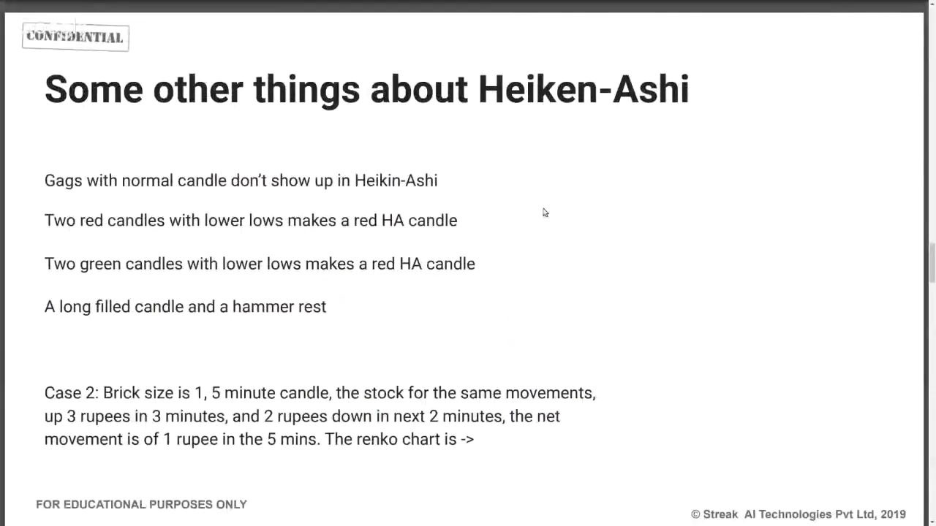
scroll(544, 213, "down", 5)
scroll(544, 212, "up", 5)
scroll(544, 213, "down", 5)
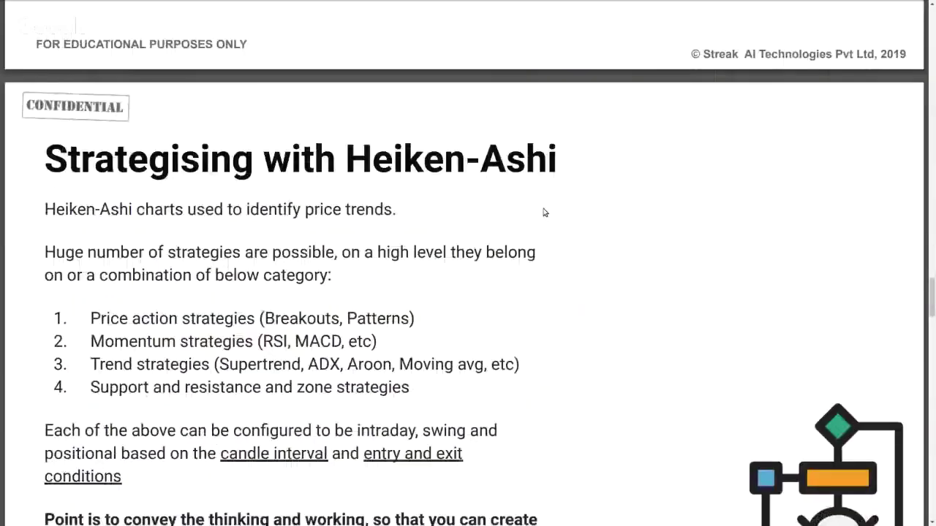
scroll(544, 212, "down", 2)
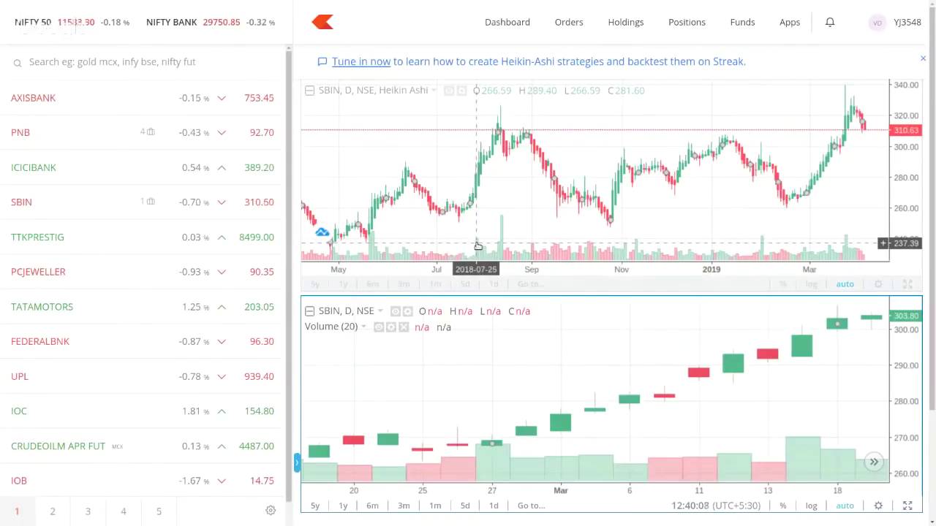
Look over Heikin Ashi Sample Strategies 1 to 3 in the webinar PDF and return to the strategising slide
key("ctrl+Tab")
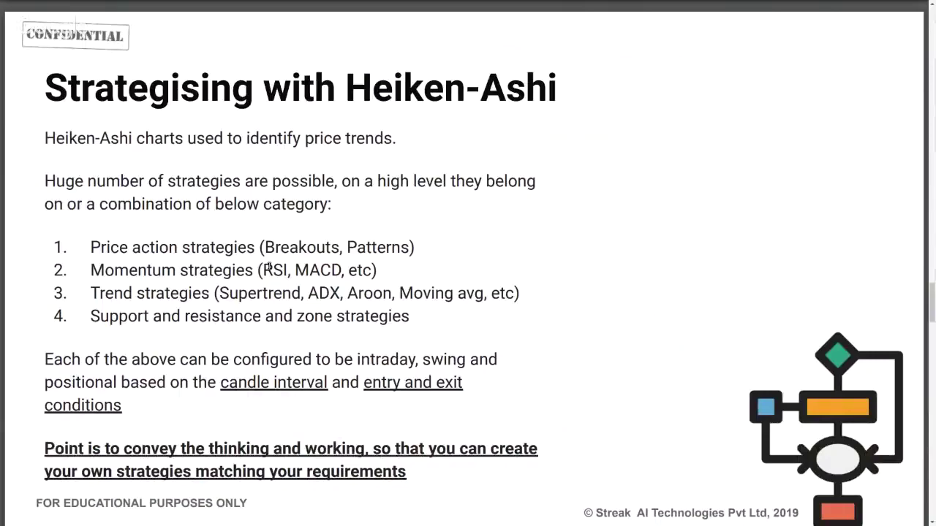
scroll(268, 269, "down", 6)
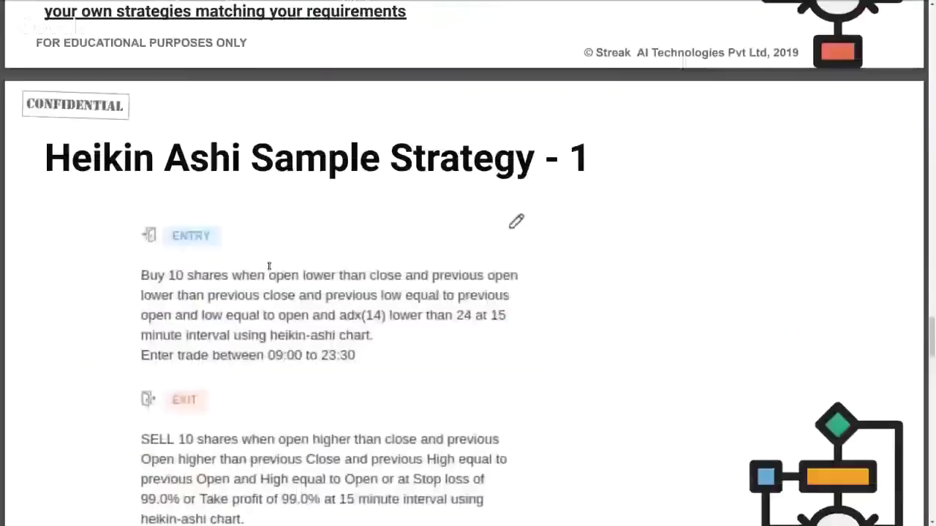
scroll(269, 266, "down", 8)
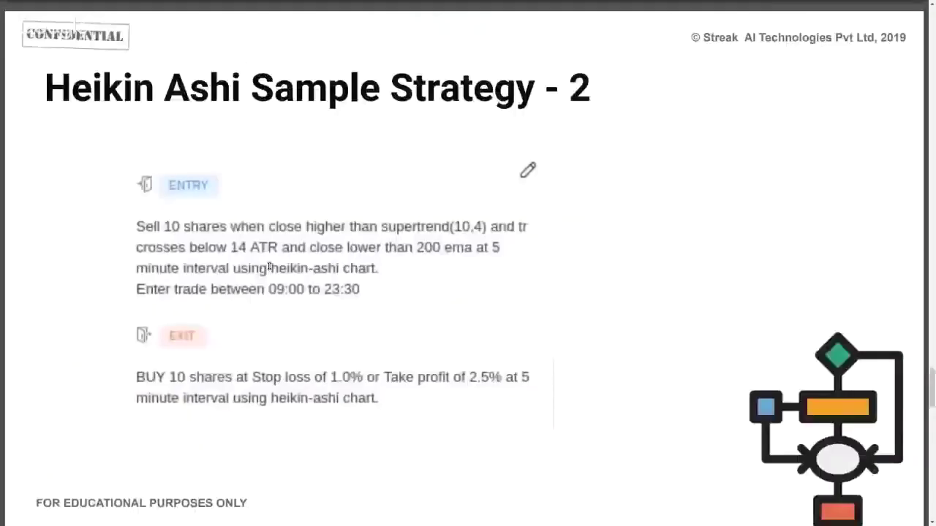
scroll(270, 267, "down", 4)
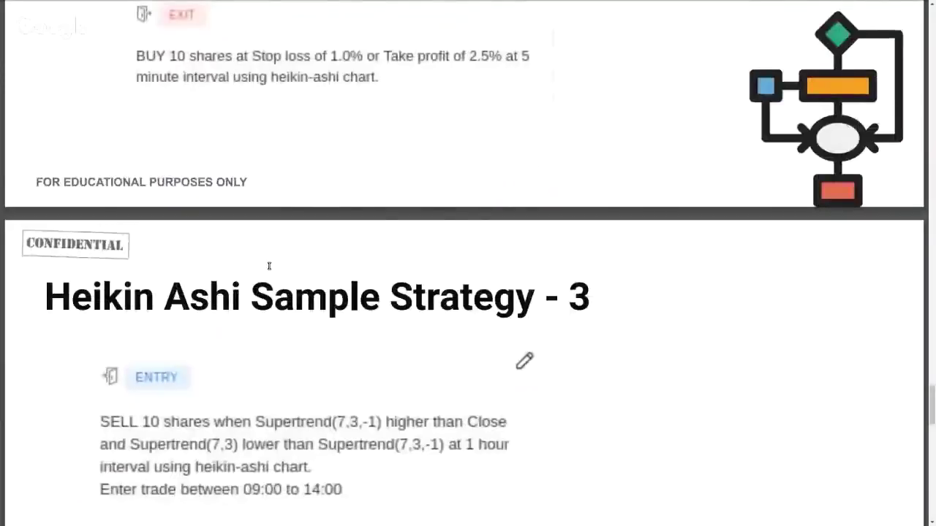
scroll(269, 266, "up", 5)
scroll(269, 266, "up", 6)
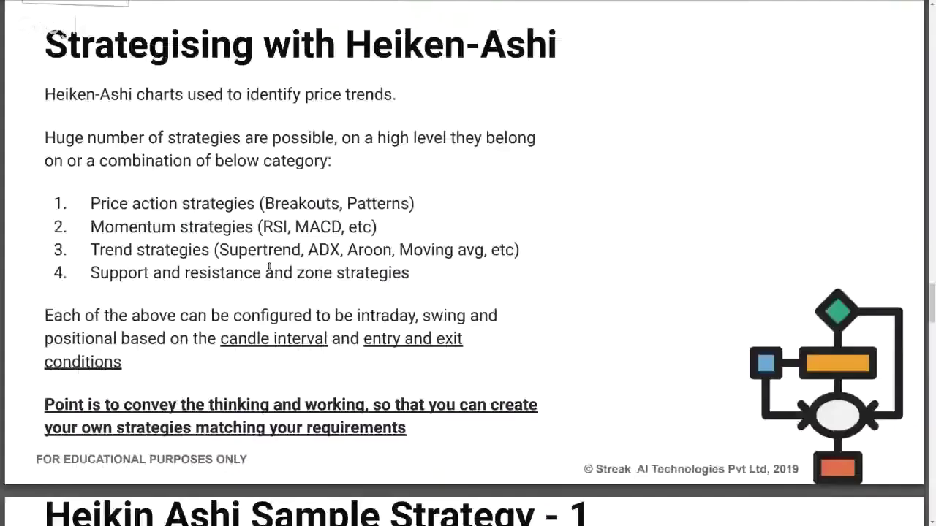
scroll(512, 376, "down", 1)
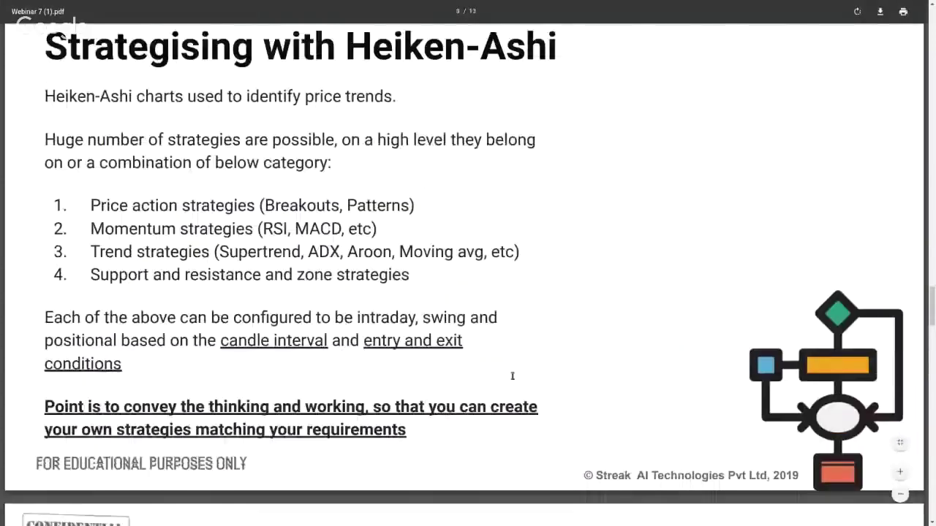
scroll(543, 360, "down", 5)
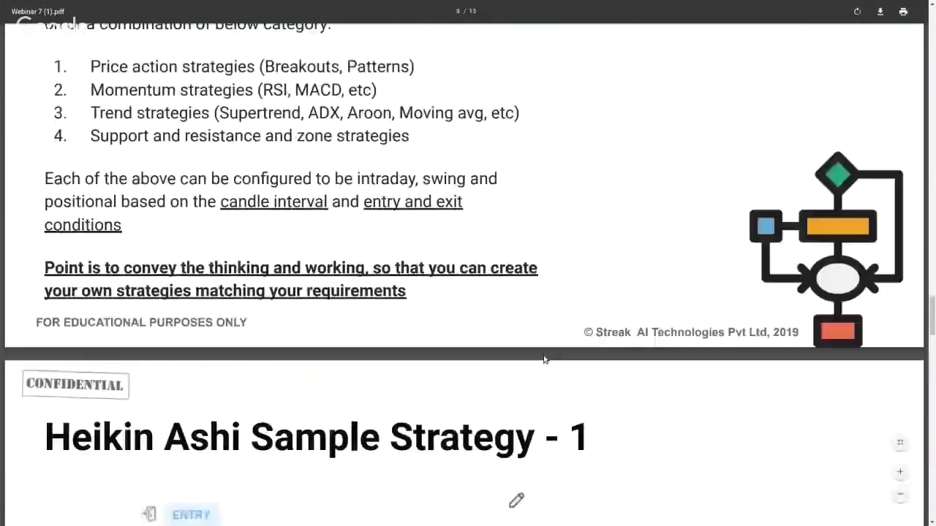
scroll(543, 360, "down", 1)
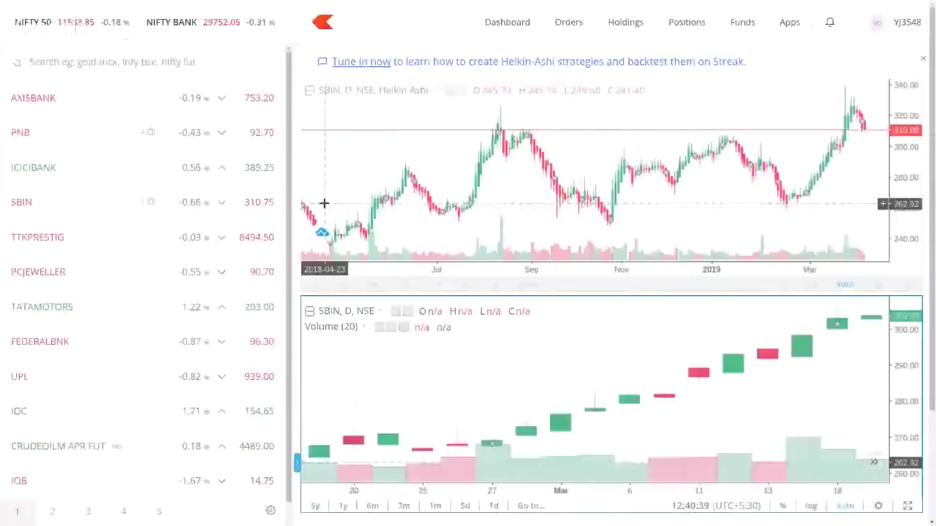
Examine the February to April 2019 candles on the daily SBIN Heikin-Ashi chart in Kite
scroll(502, 224, "up", 3)
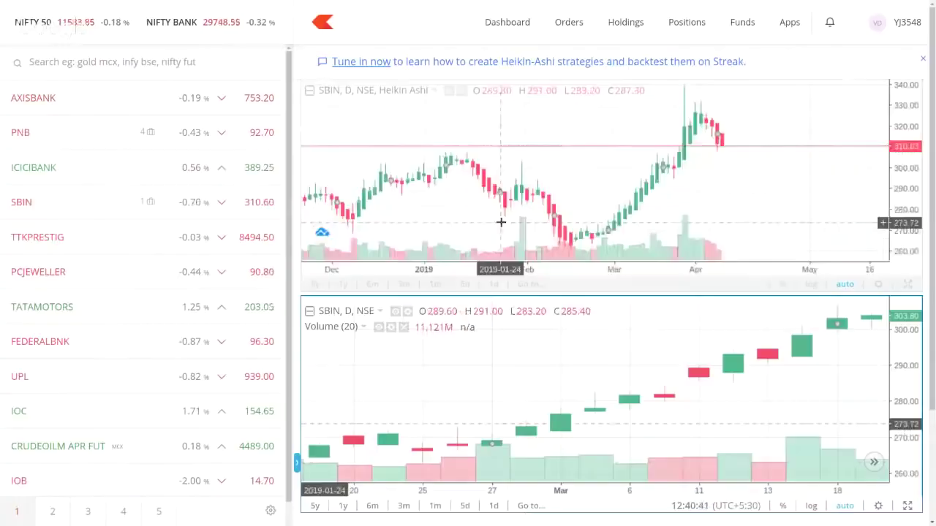
scroll(501, 223, "up", 5)
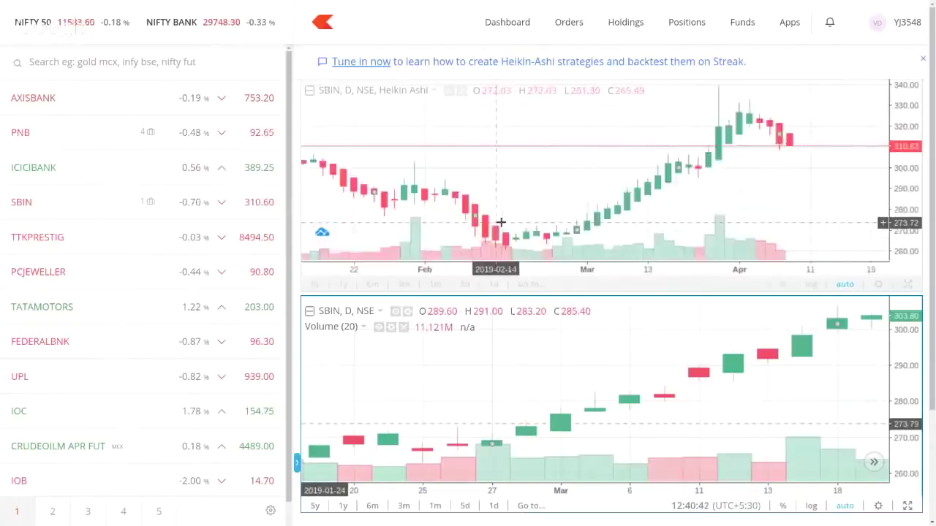
scroll(502, 223, "up", 3)
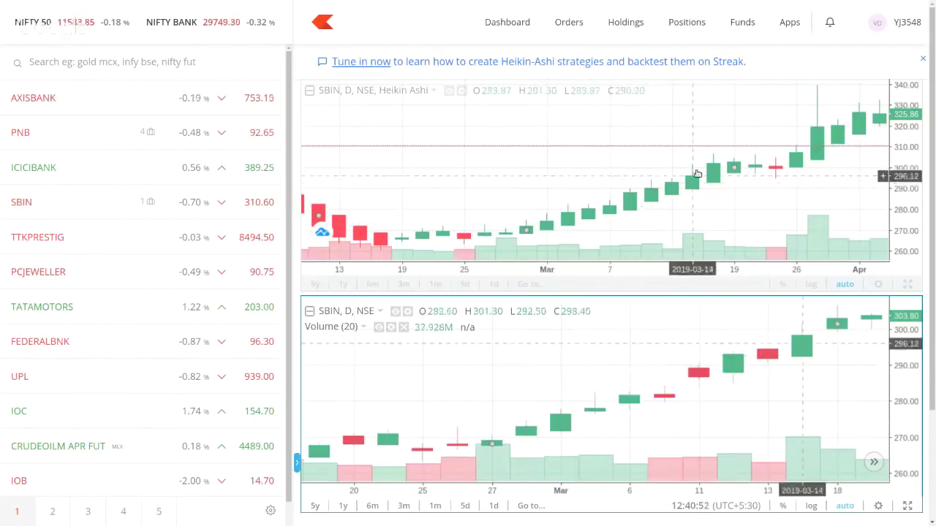
scroll(626, 165, "right", 5)
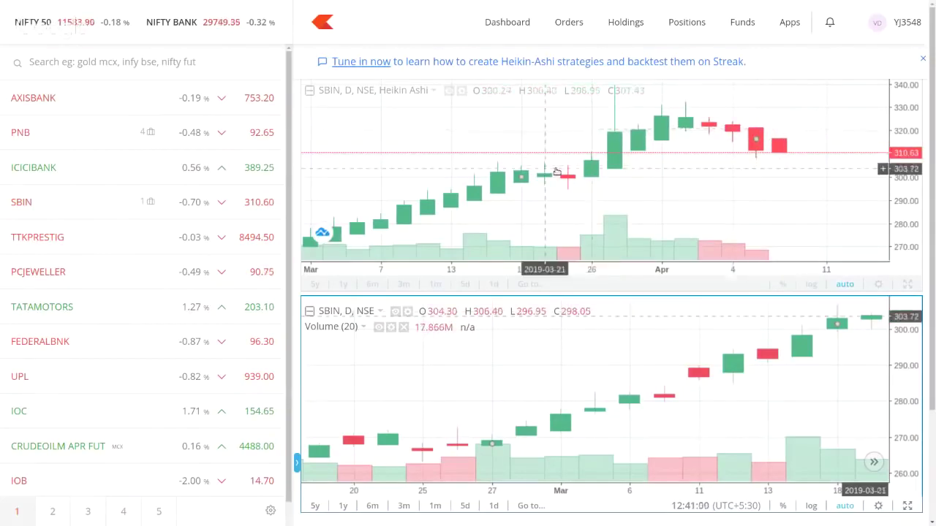
scroll(557, 171, "down", 3)
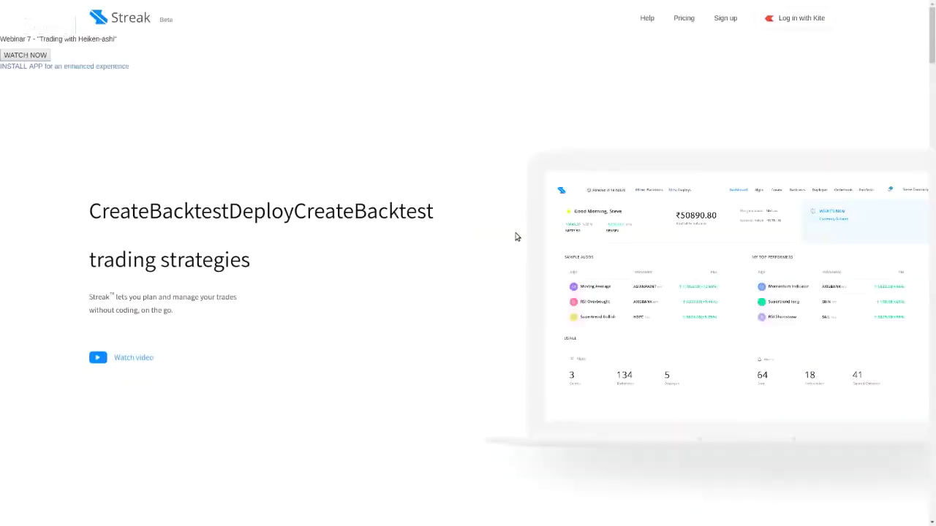
Log in to Streak with Kite and start creating a new strategy
left_click(794, 21)
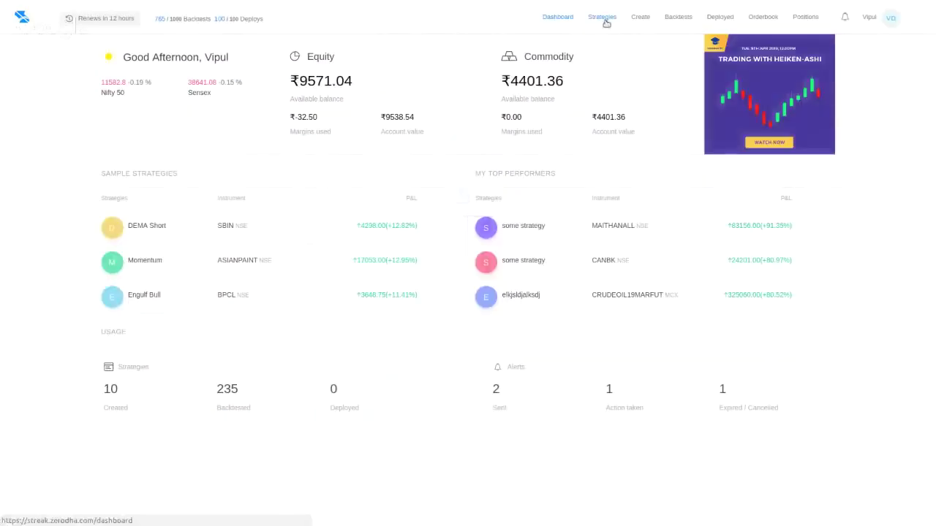
left_click(639, 19)
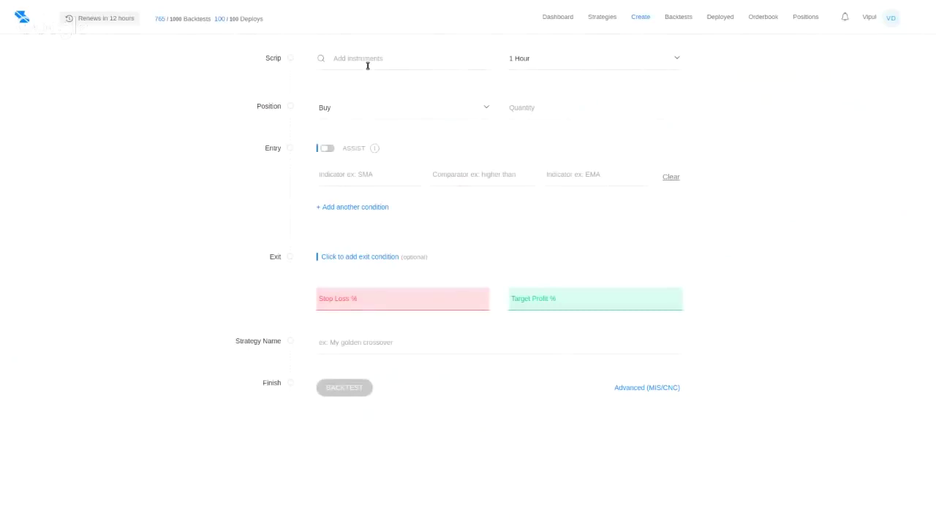
Add SBIN NSE and ASHOKLEY NSE as the strategy's instruments
left_click(368, 65)
type("sbin")
key("Return")
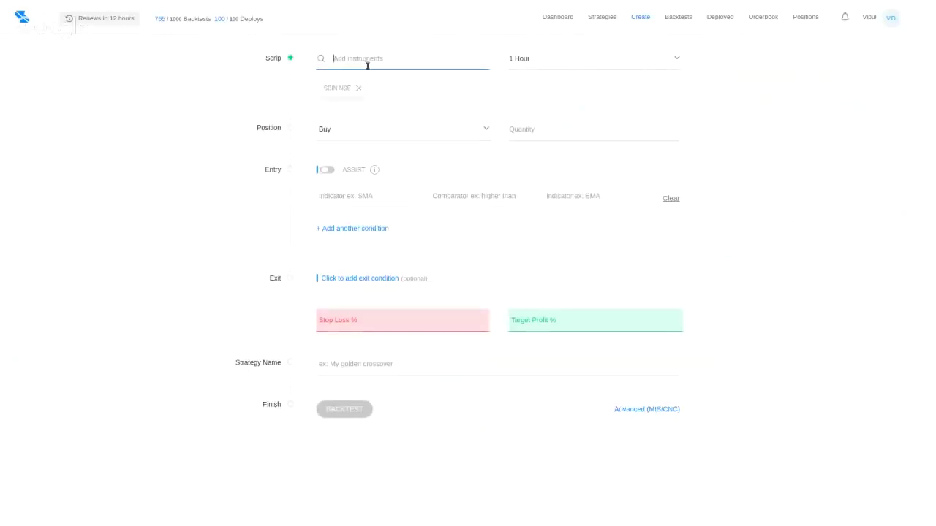
type("ash")
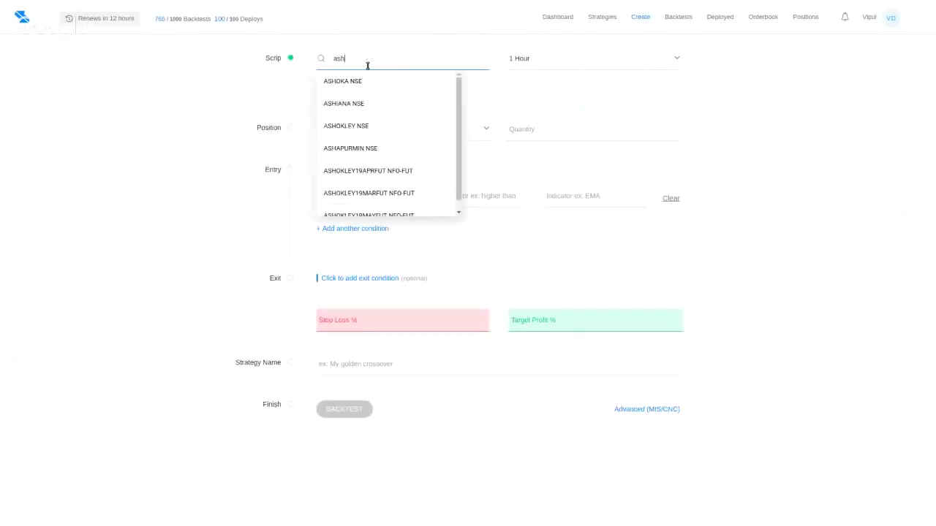
key("Down")
key("Down")
key("Down")
key("Return")
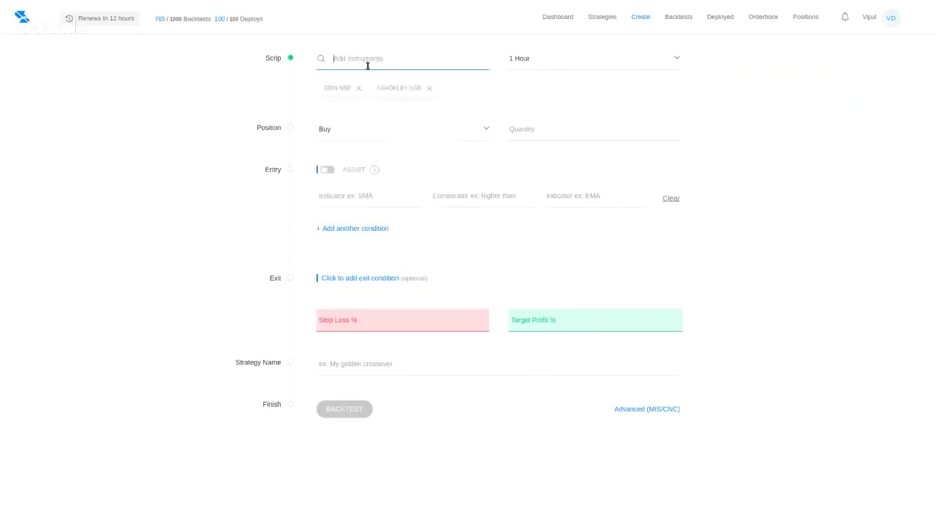
Set the strategy's candle interval to 15 Minutes and start on the position quantity
left_click(599, 64)
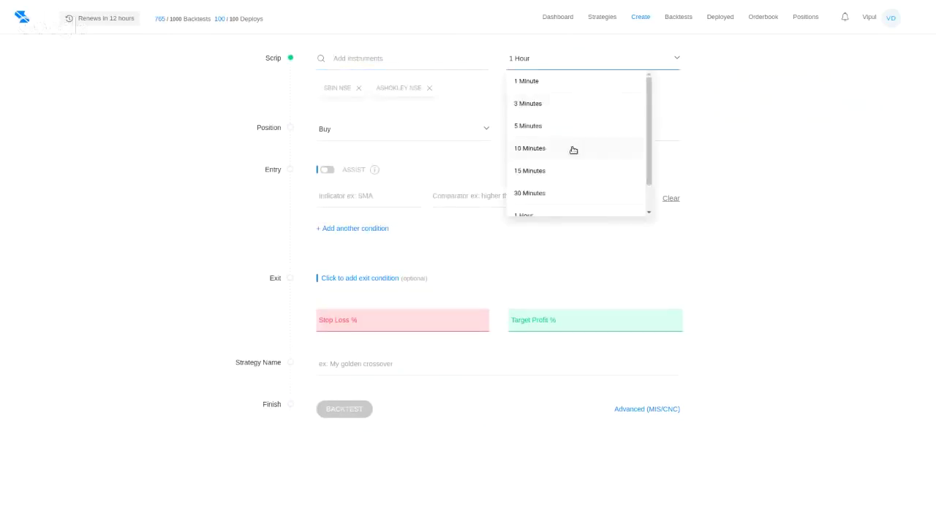
left_click(573, 174)
left_click(536, 128)
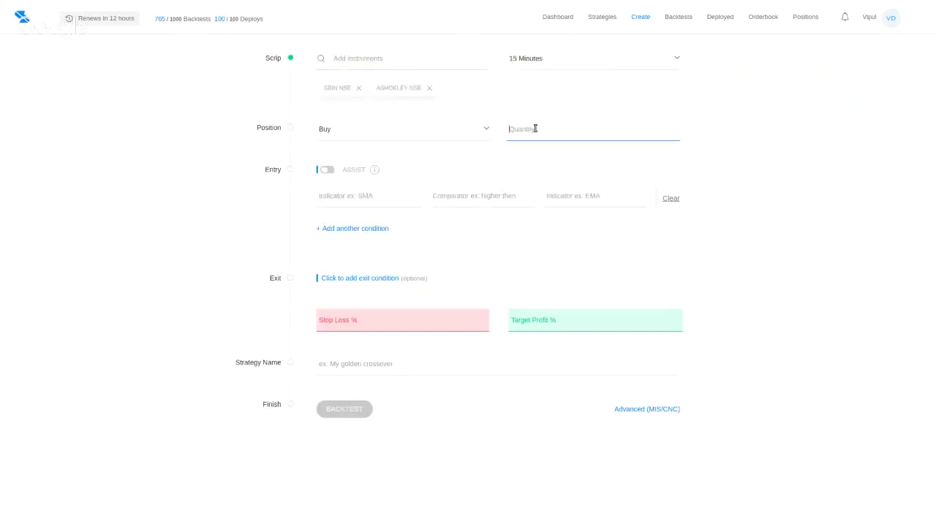
Switch to Kite, dismiss the Heikin-Ashi webinar banner and set the regular SBIN candlestick chart to a 15-minute interval
key("alt+Tab")
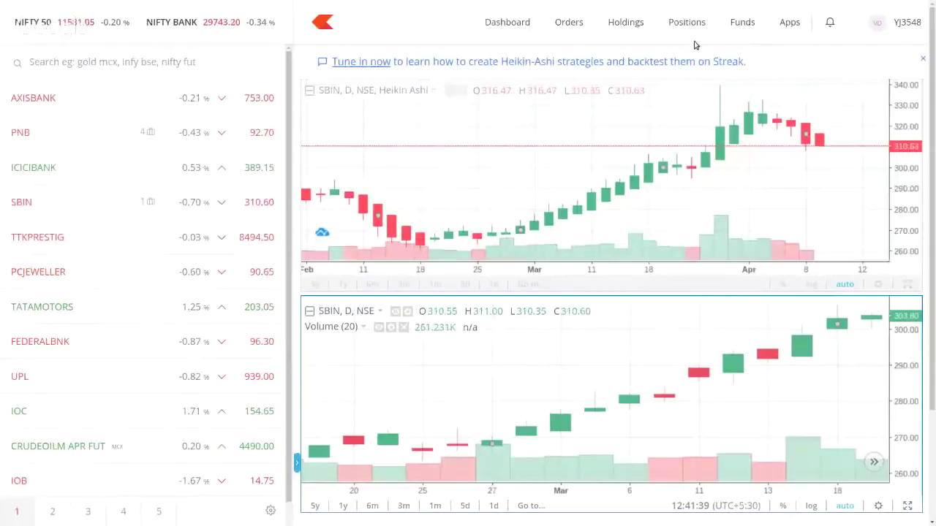
left_click(923, 59)
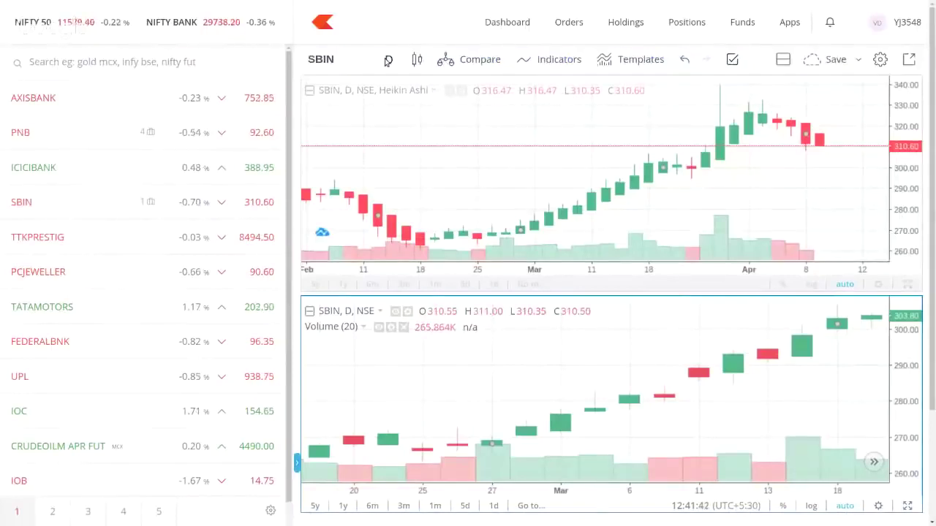
left_click(388, 59)
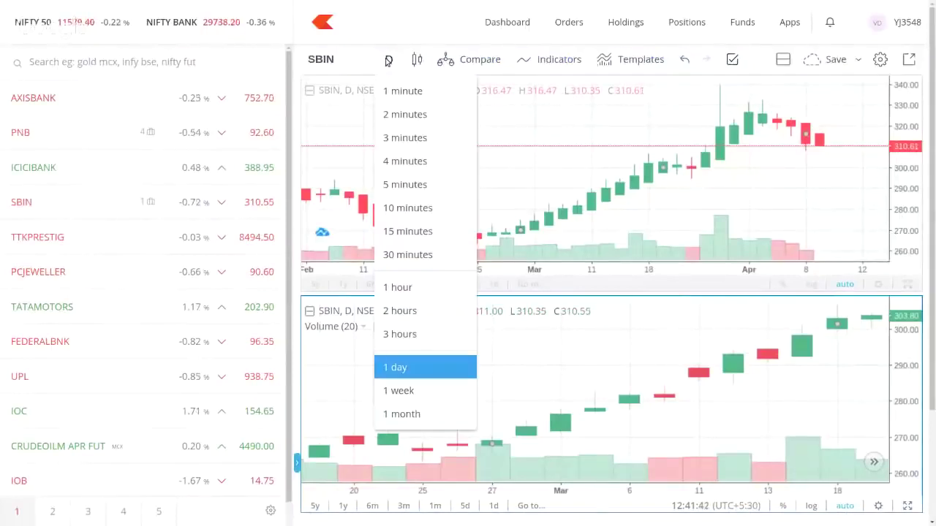
left_click(410, 231)
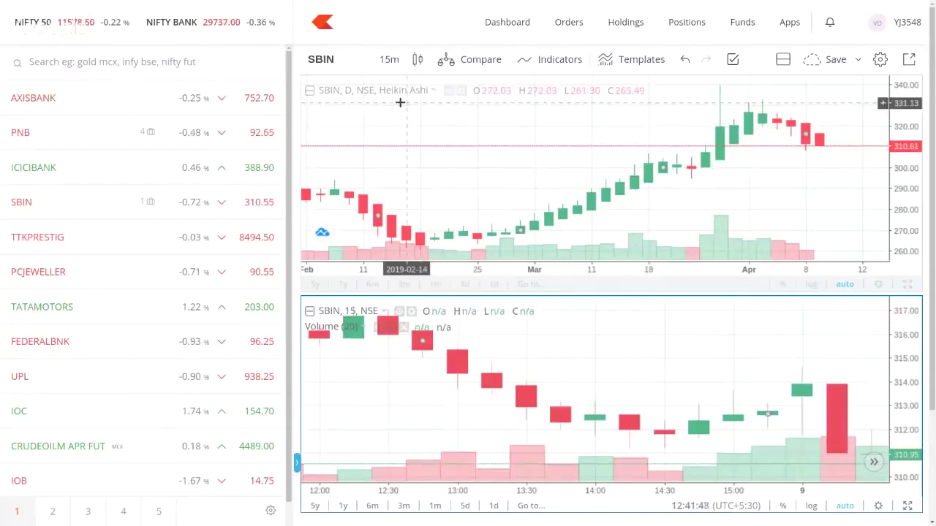
Set the SBIN Heikin-Ashi chart to a 15-minute interval
left_click(400, 102)
left_click(389, 59)
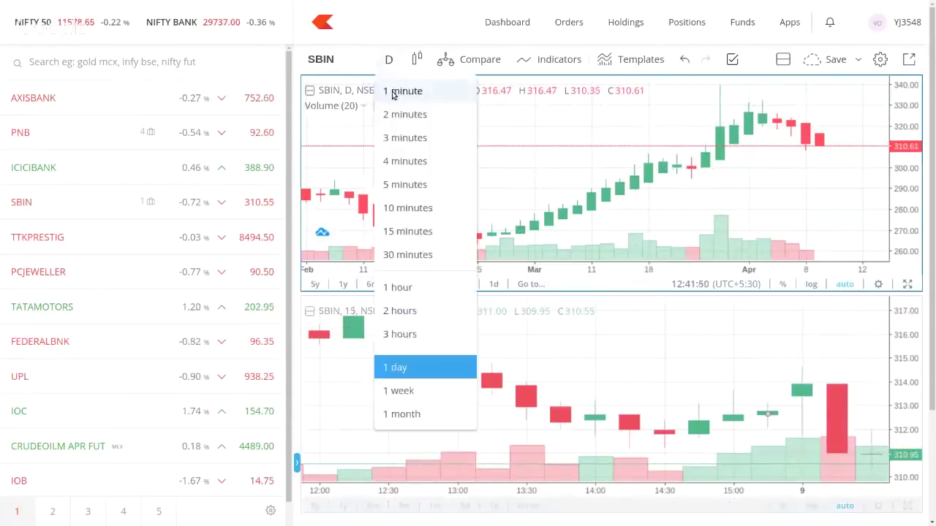
left_click(421, 231)
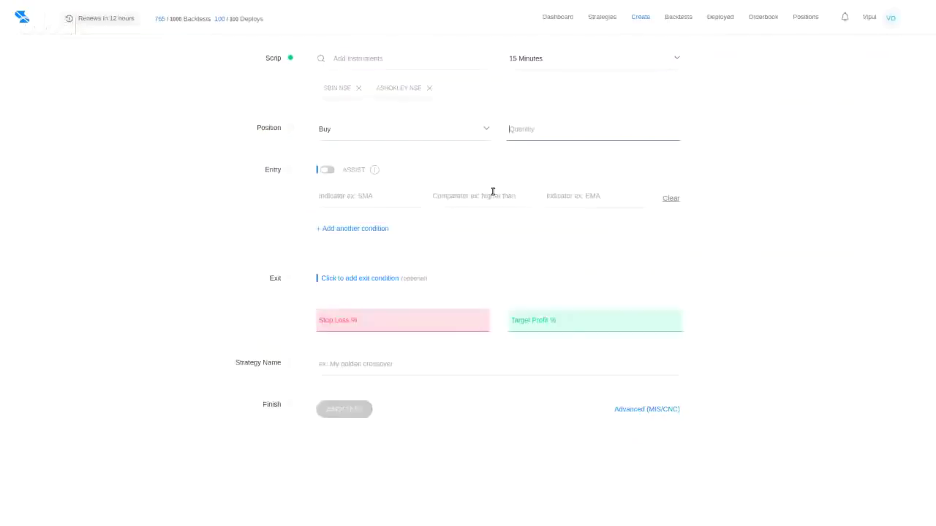
Switch to Streak, set the position quantity to 10 and start on the first entry condition
type("10")
left_click(375, 196)
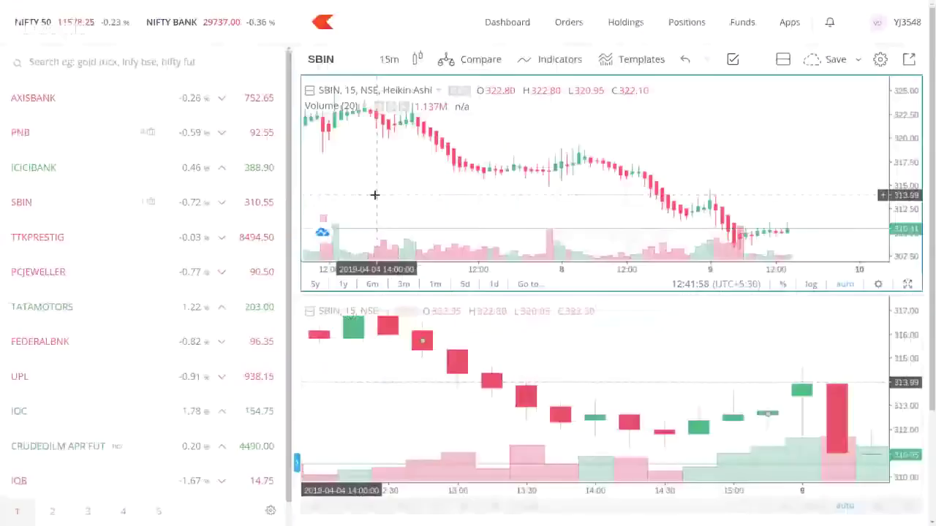
Switch to Kite and examine the trend candles on the 15-minute SBIN Heikin-Ashi chart back to late March
scroll(542, 172, "left", 10)
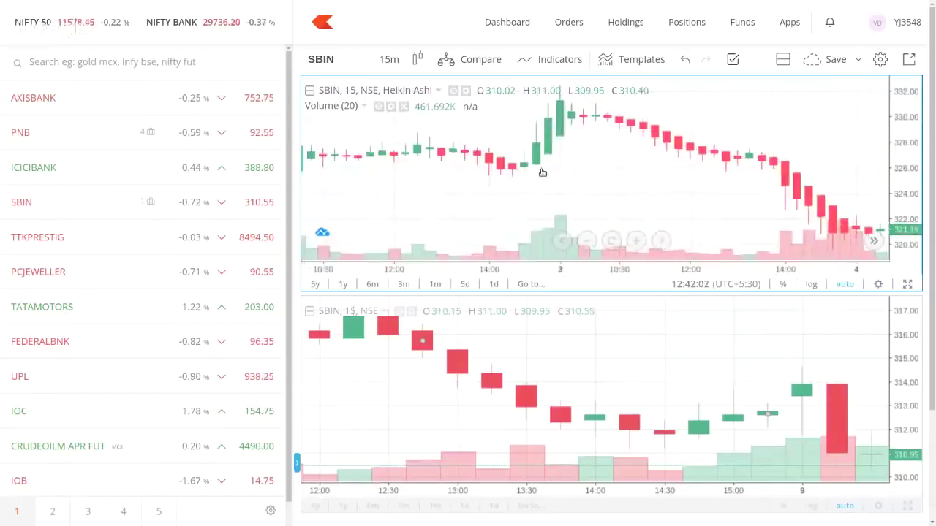
scroll(542, 173, "down", 5)
scroll(543, 172, "down", 5)
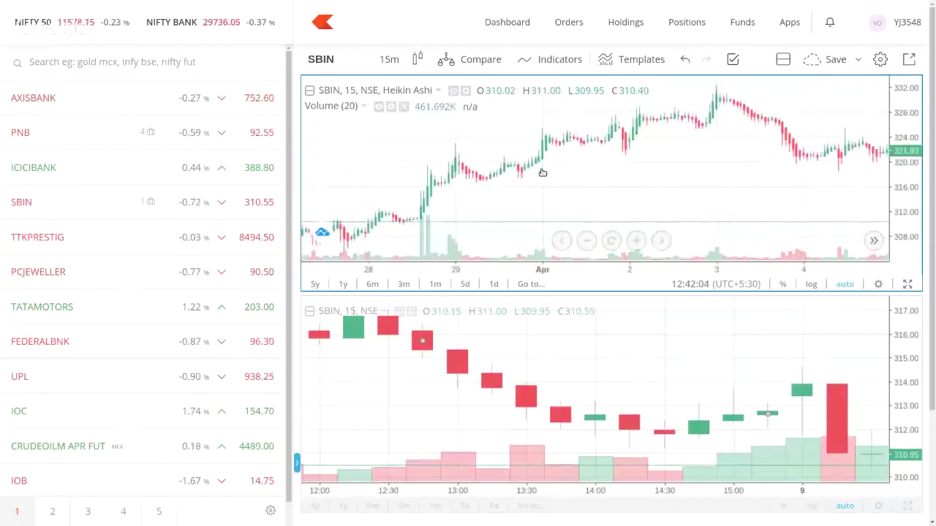
scroll(543, 172, "up", 5)
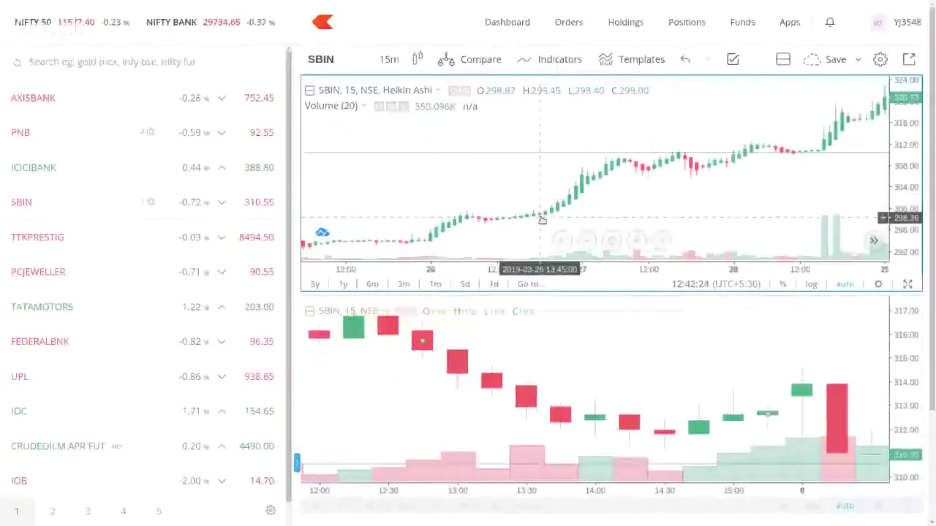
left_click_drag(542, 221, 565, 178)
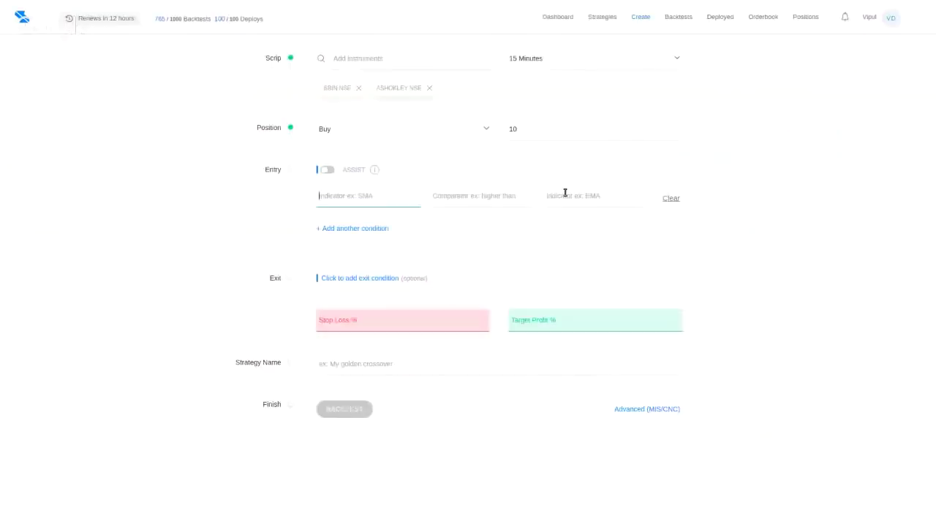
Switch to Streak and define the first entry condition as Open lower than Close
type("ope")
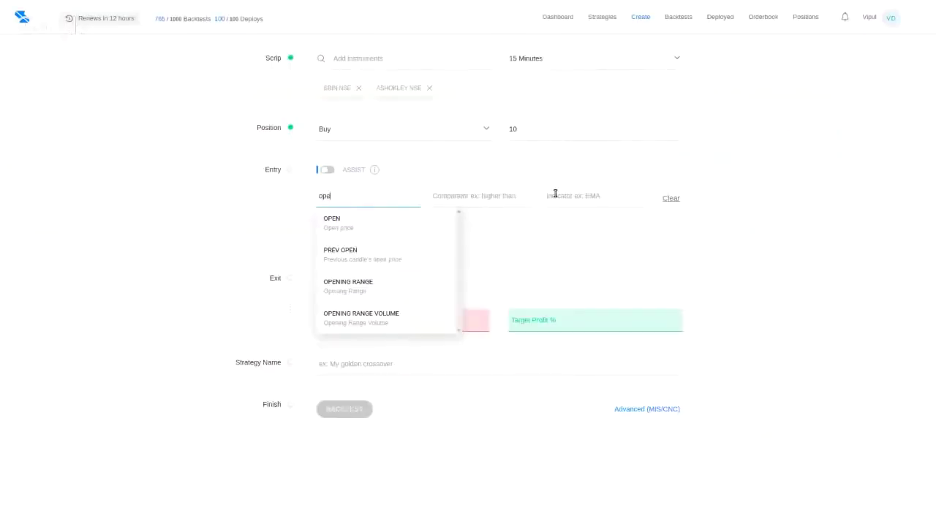
type("n")
key("Return")
key("Down")
key("Return")
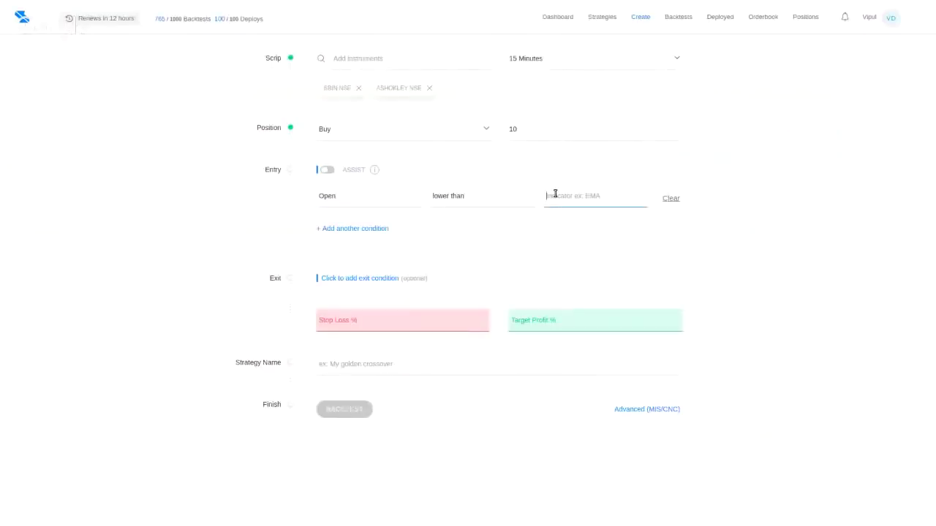
type("close")
key("Return")
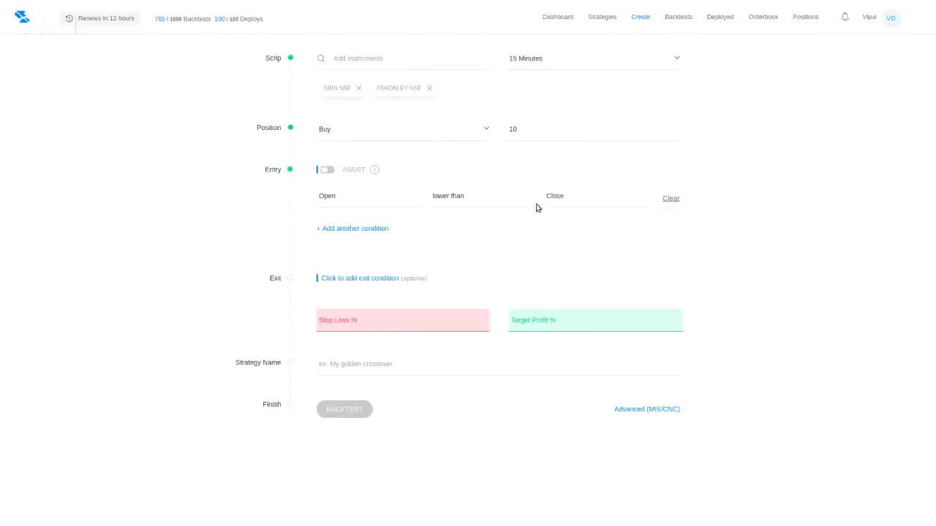
Add a second entry condition, joined with "and", requiring Open equal to Low
left_click(354, 230)
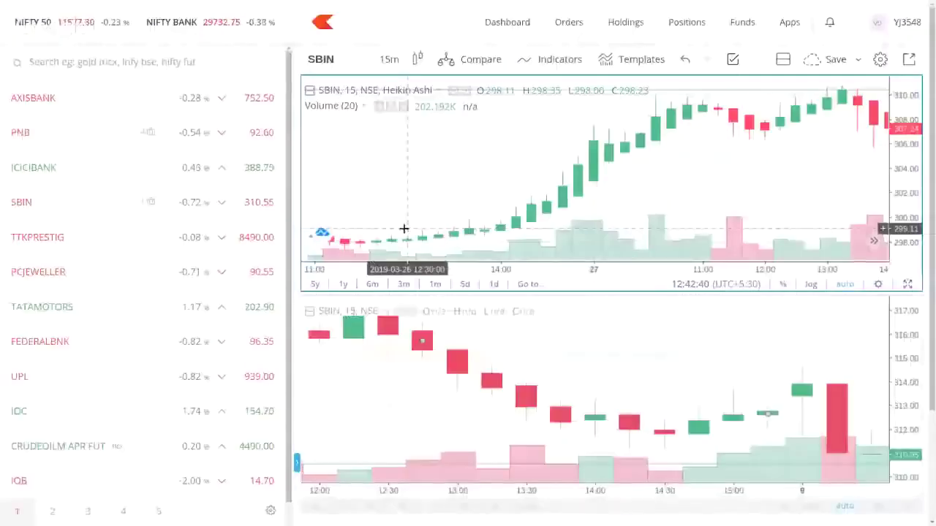
scroll(519, 231, "up", 5)
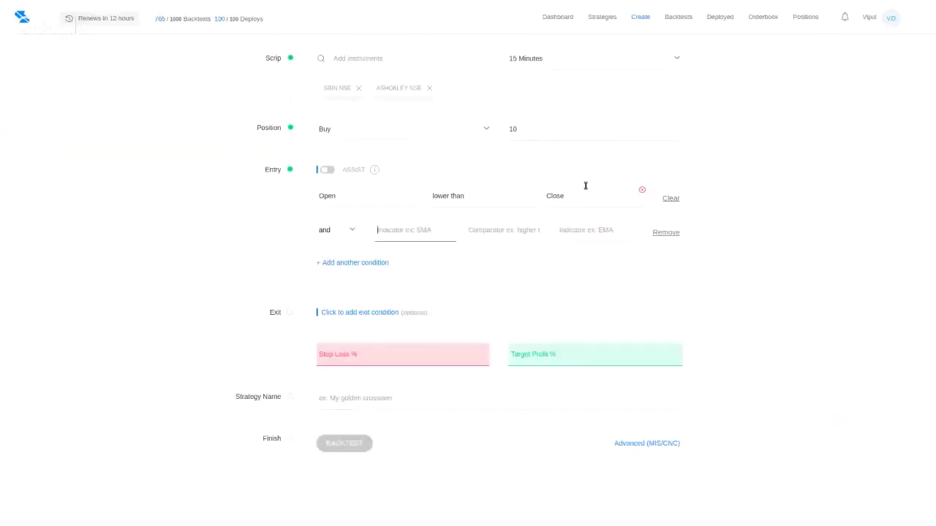
type("open")
key("Return")
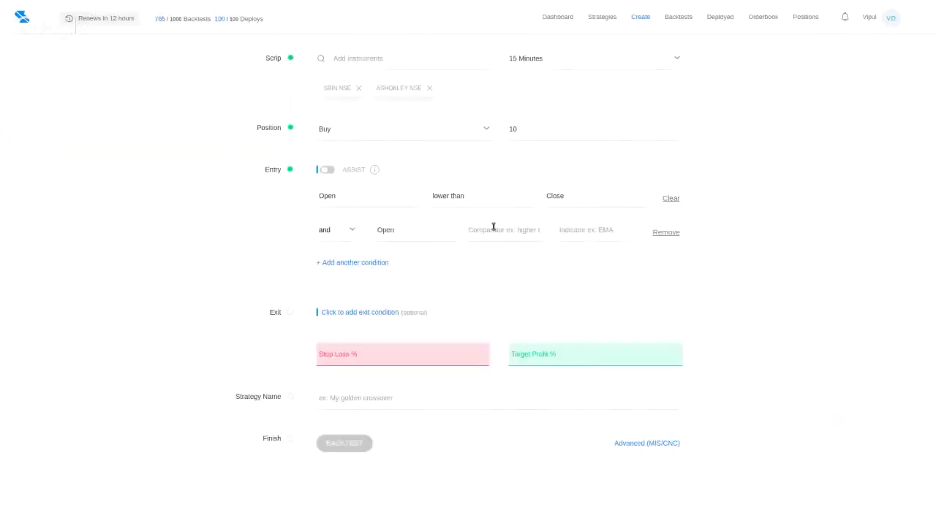
left_click(494, 227)
key("Down")
key("Down")
key("Down")
key("Down")
key("Down")
key("Return")
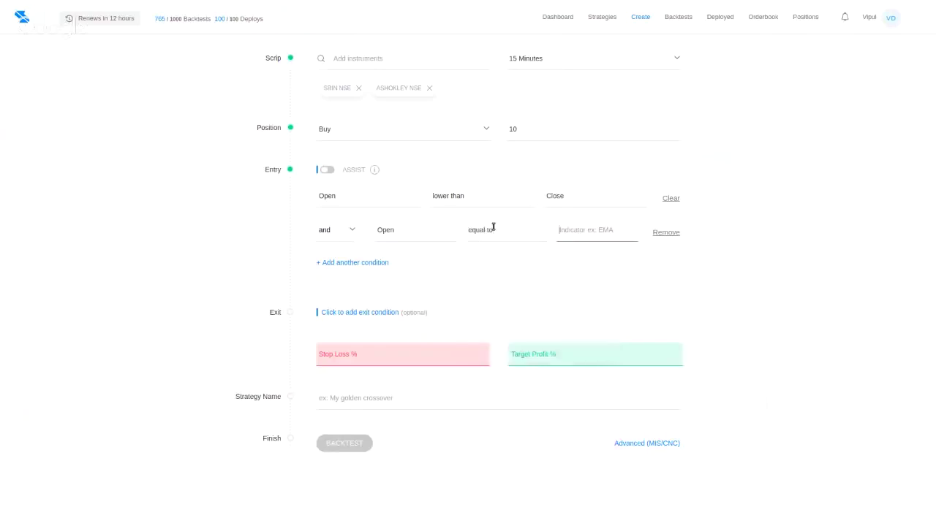
type("low")
key("Return")
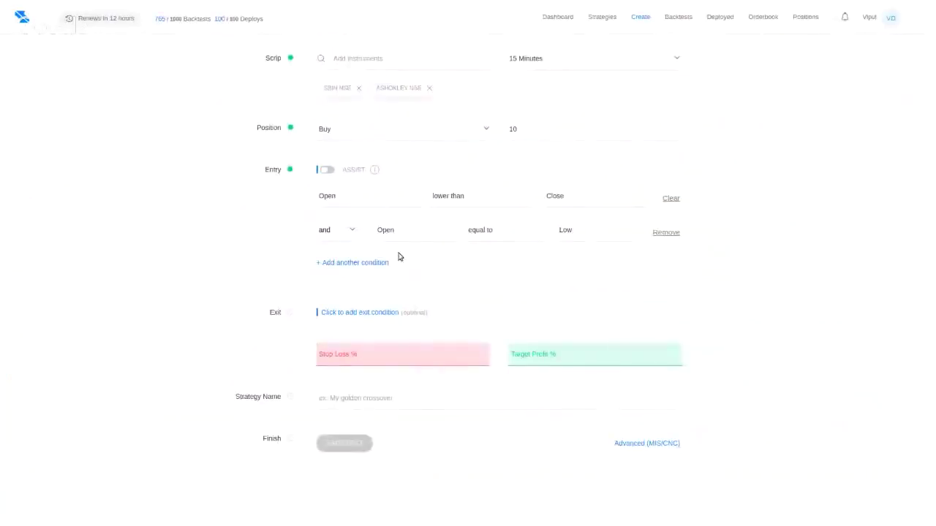
Add a third entry condition, joined with "and", requiring previous Open lower than previous Close
left_click(379, 262)
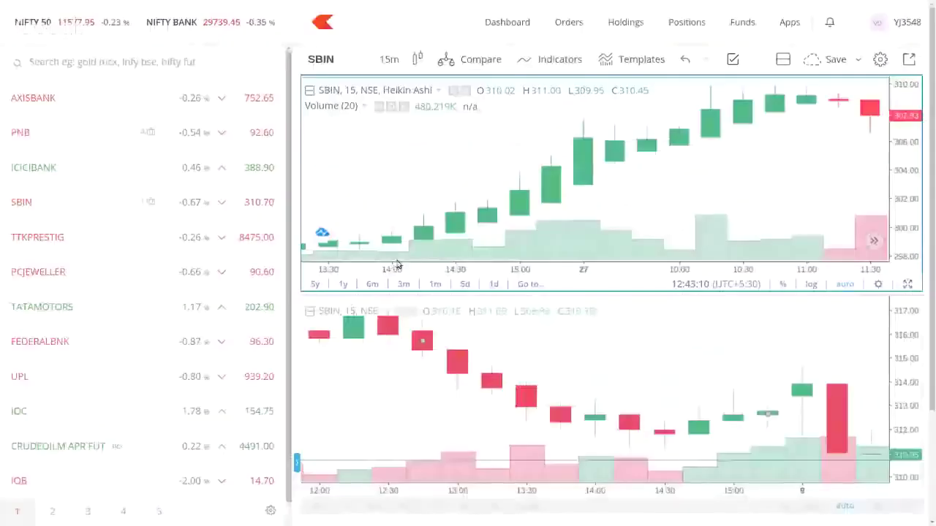
scroll(508, 215, "down", 4)
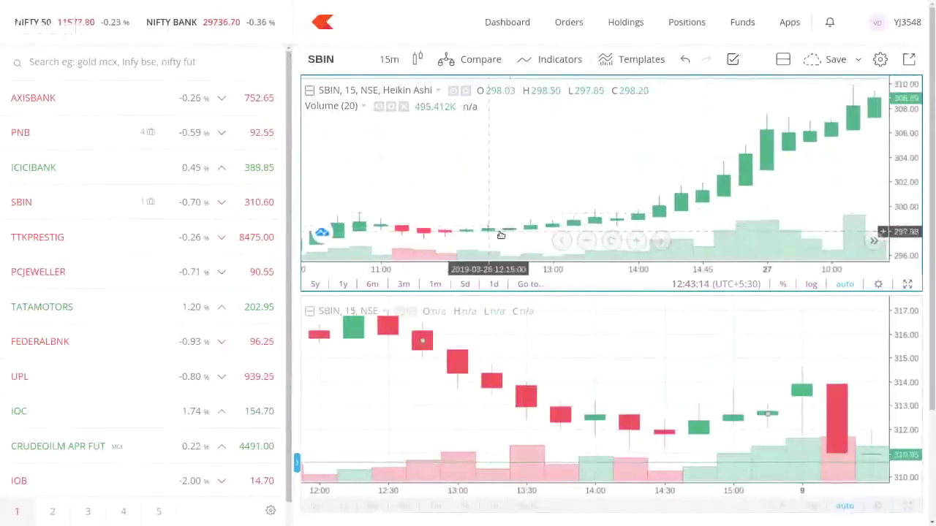
scroll(510, 235, "down", 2)
scroll(497, 238, "down", 1)
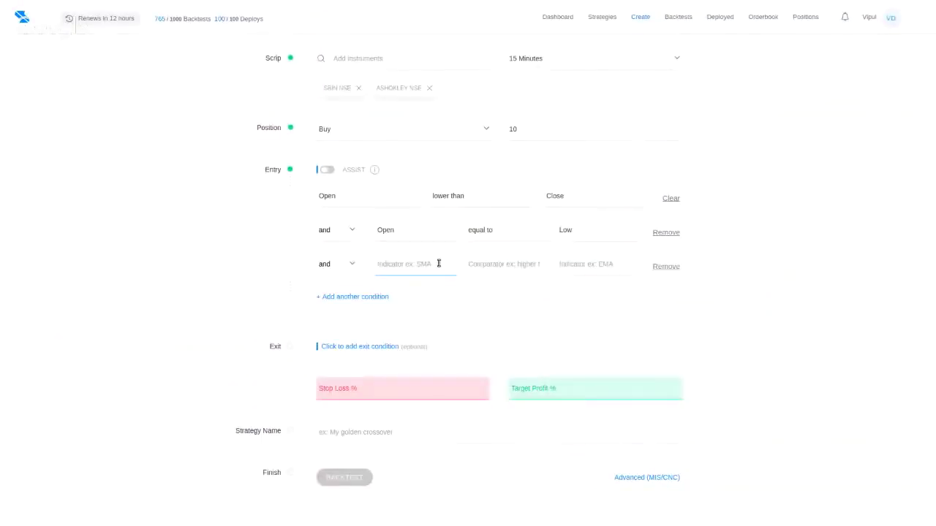
type("pre")
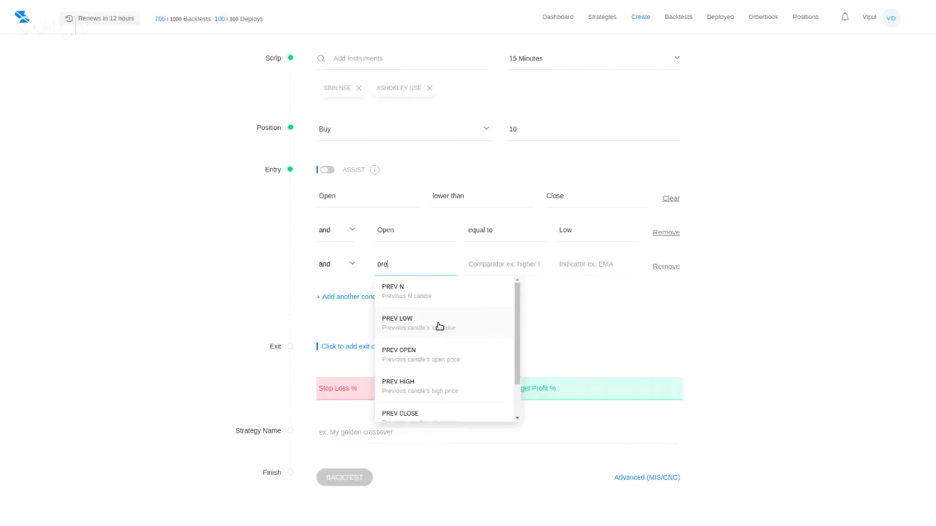
left_click(439, 356)
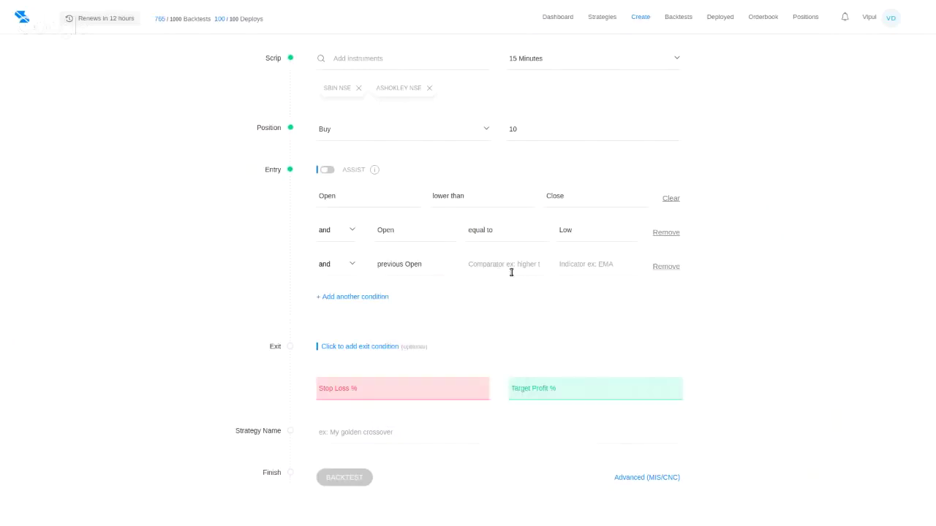
left_click(511, 268)
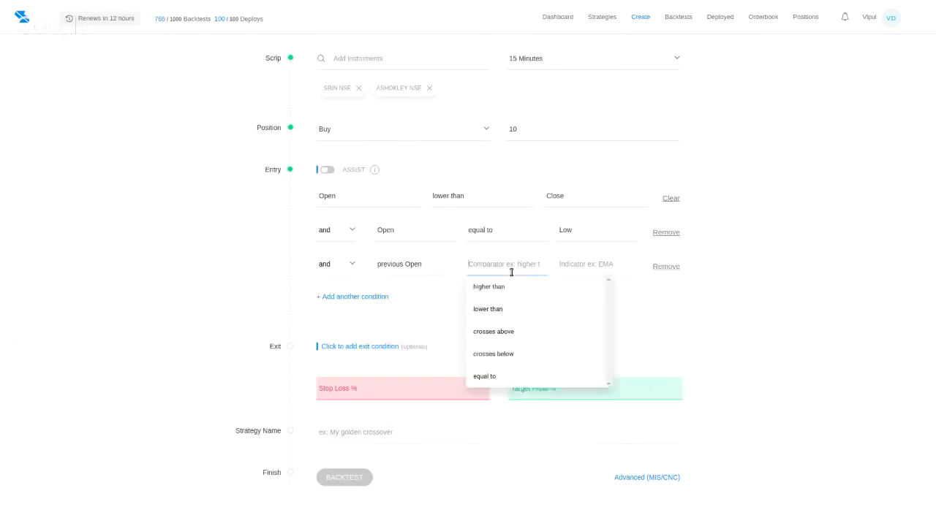
left_click(519, 313)
left_click(571, 264)
type("prev")
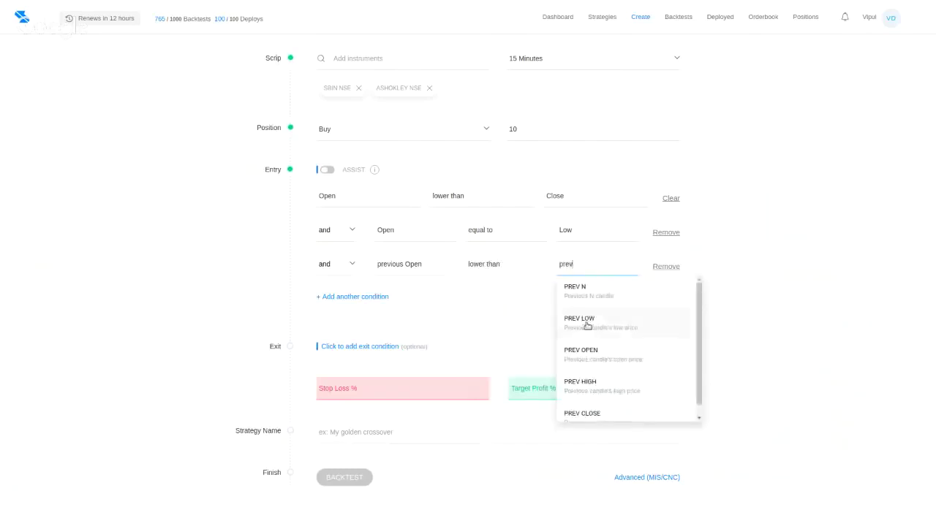
scroll(596, 409, "down", 1)
left_click(597, 409)
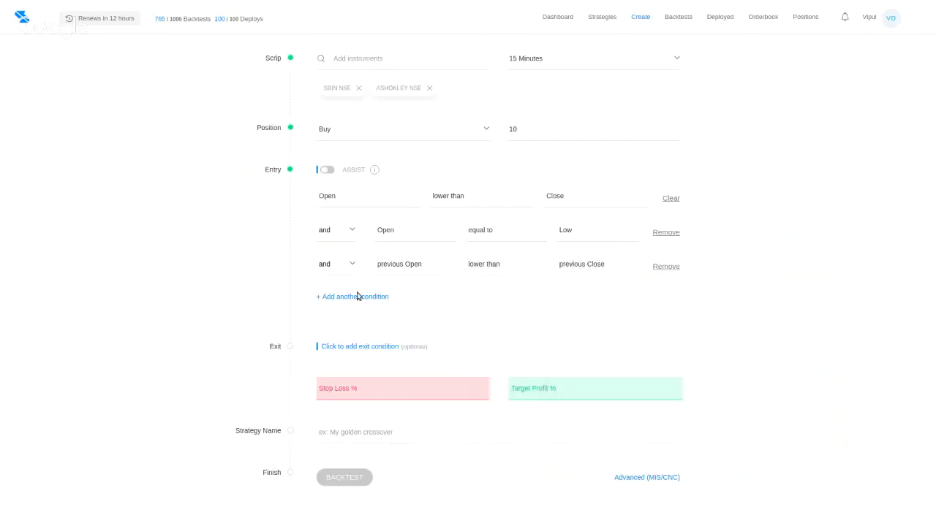
Add a fourth entry condition, joined with "and", requiring previous Open equal to Low
left_click(362, 297)
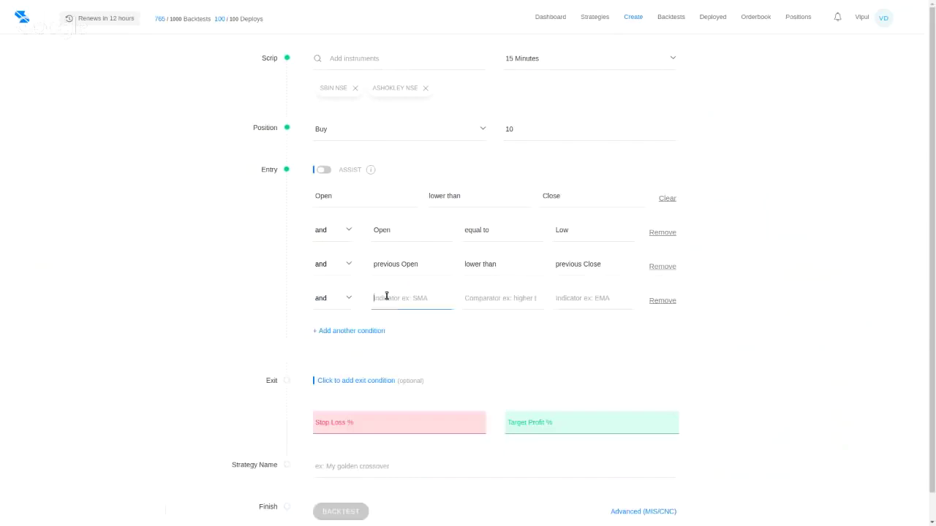
type("prev")
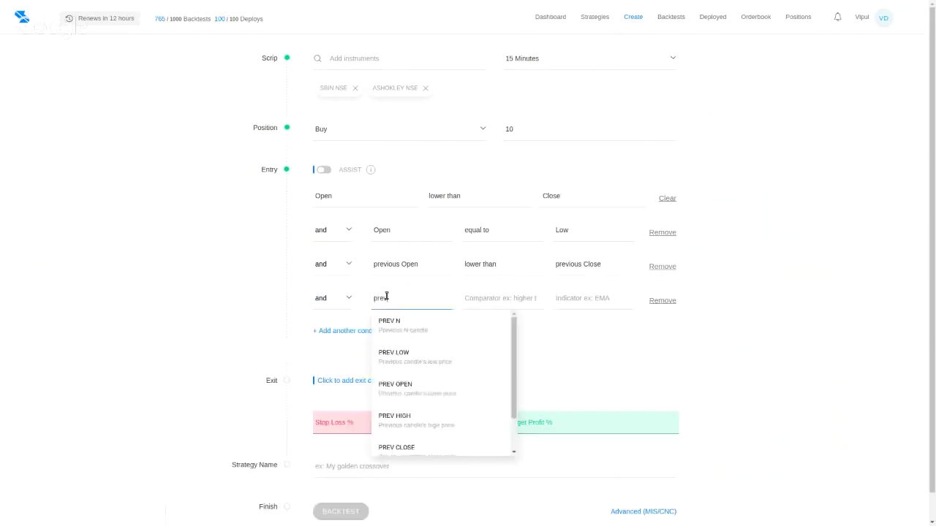
left_click(454, 388)
left_click(515, 300)
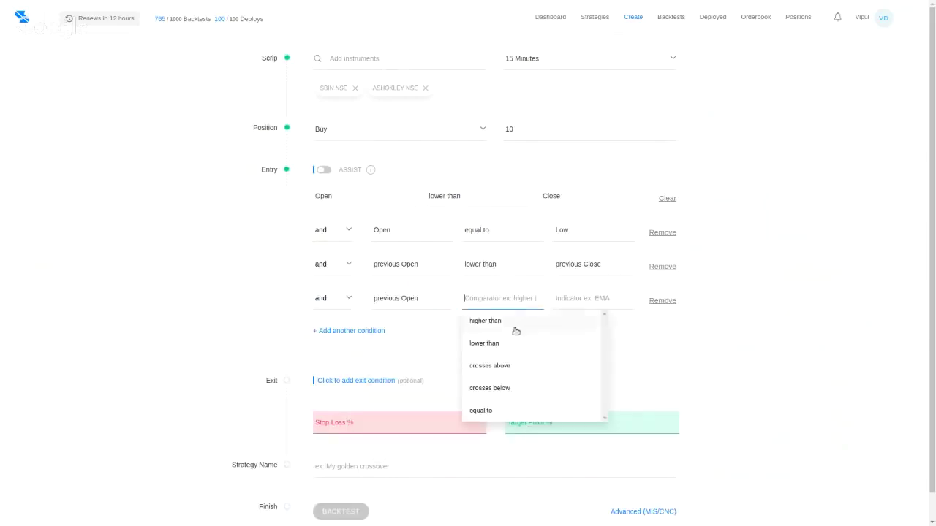
left_click(523, 408)
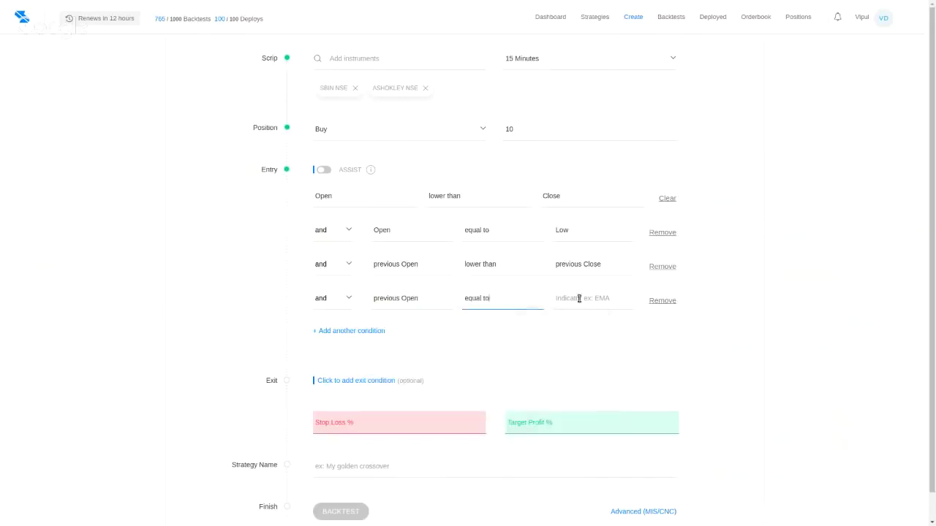
left_click(578, 298)
type("low")
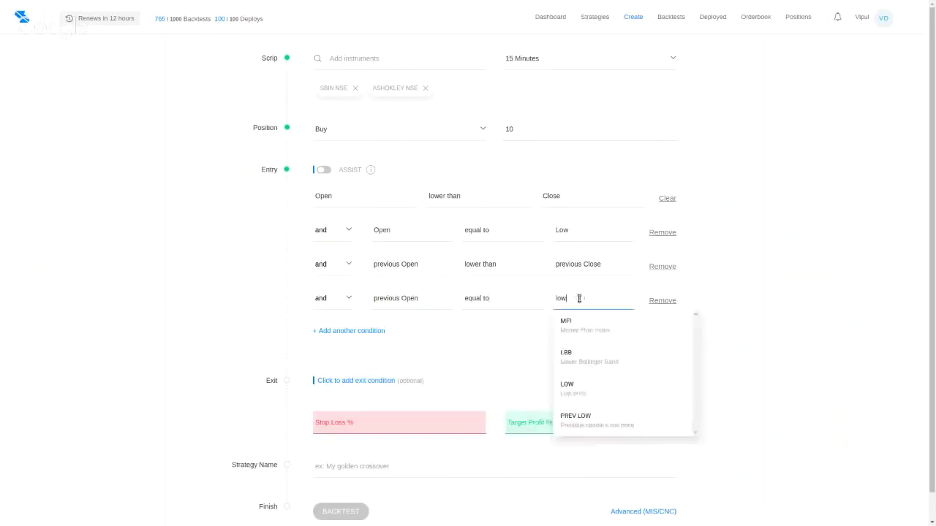
left_click(579, 395)
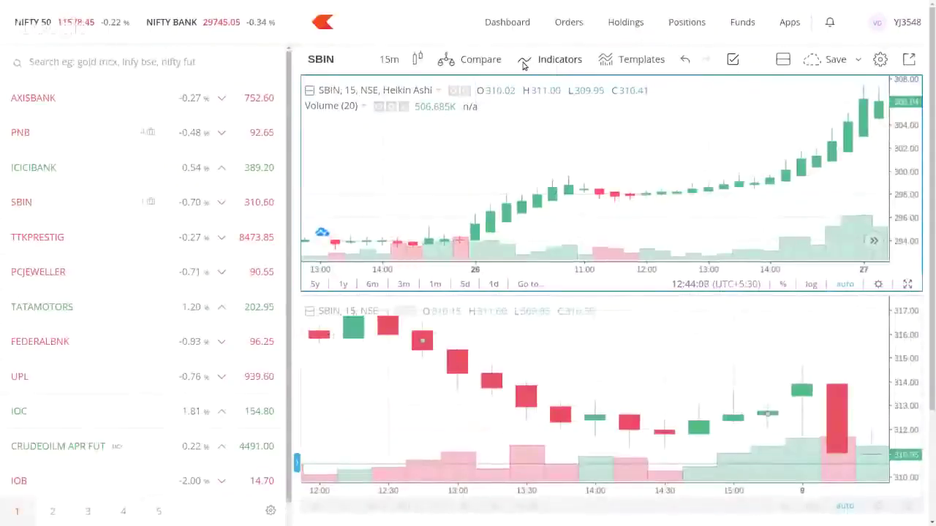
left_click(526, 63)
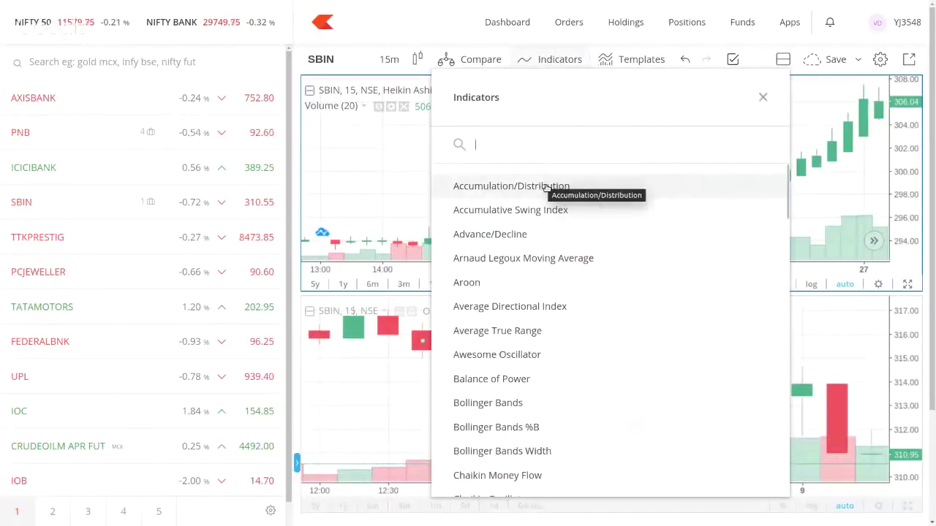
left_click(512, 186)
left_click(376, 212)
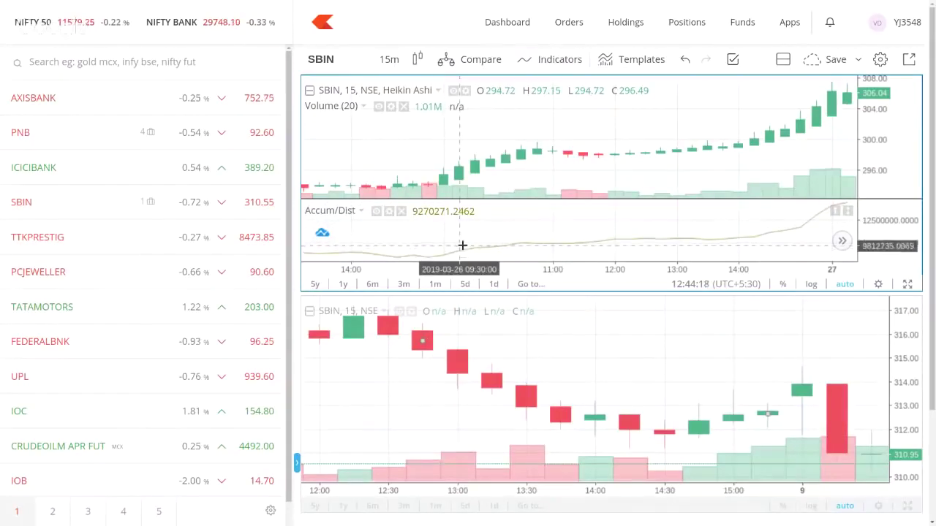
left_click(402, 211)
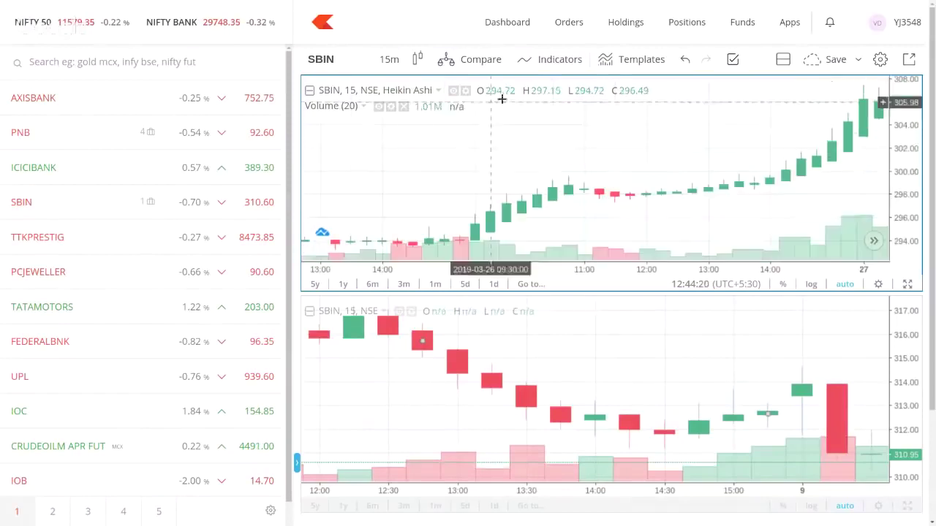
Search the indicators for adx and add Average Directional Index to the SBIN Heikin-Ashi chart
left_click(565, 61)
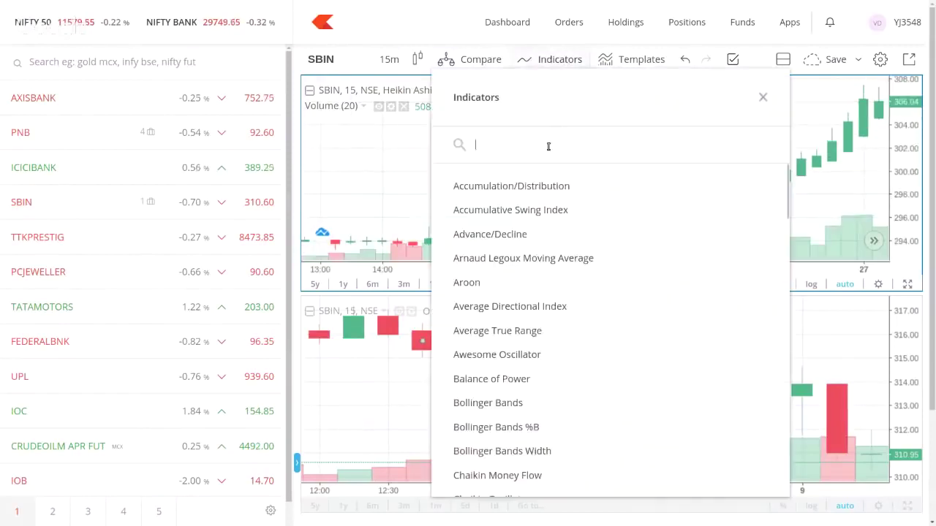
type("adx")
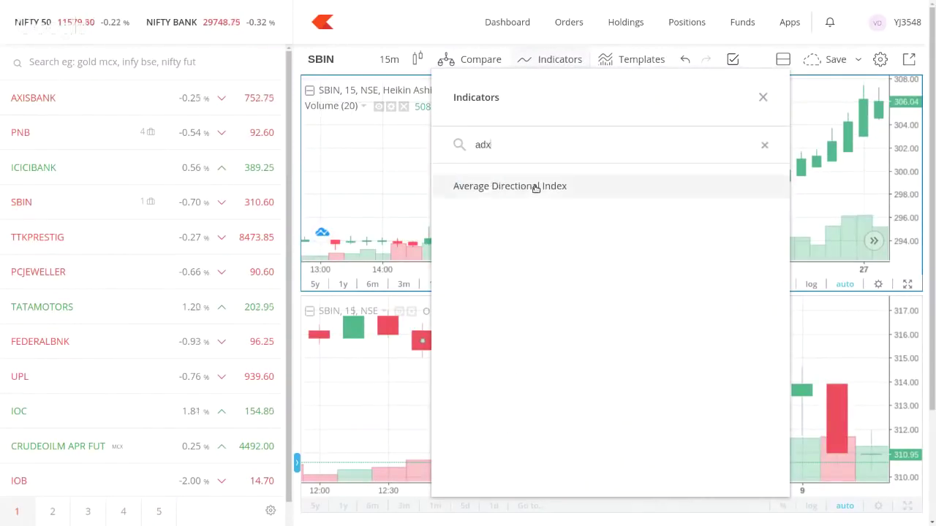
left_click(536, 186)
left_click(365, 163)
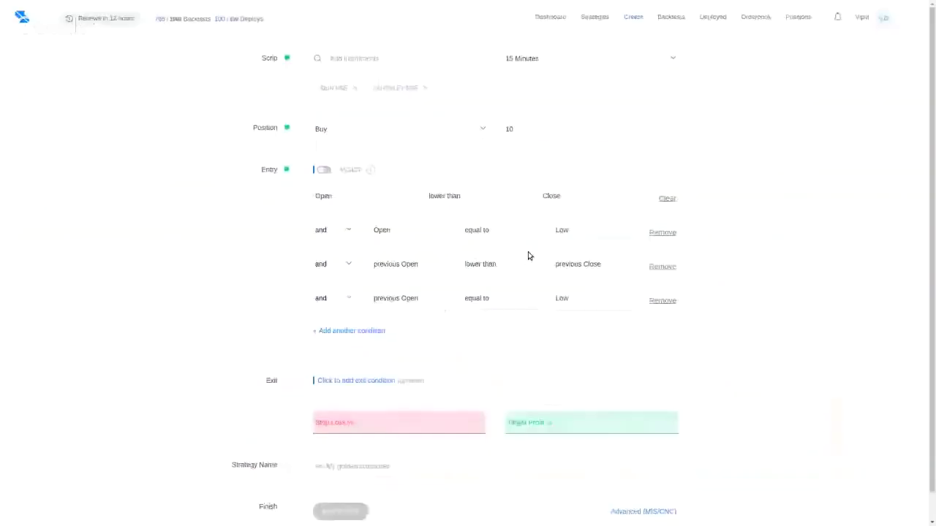
Add a fifth entry condition, joined with "and", using ADX with period 14 and offset 0 as its first indicator
left_click(370, 331)
left_click(387, 331)
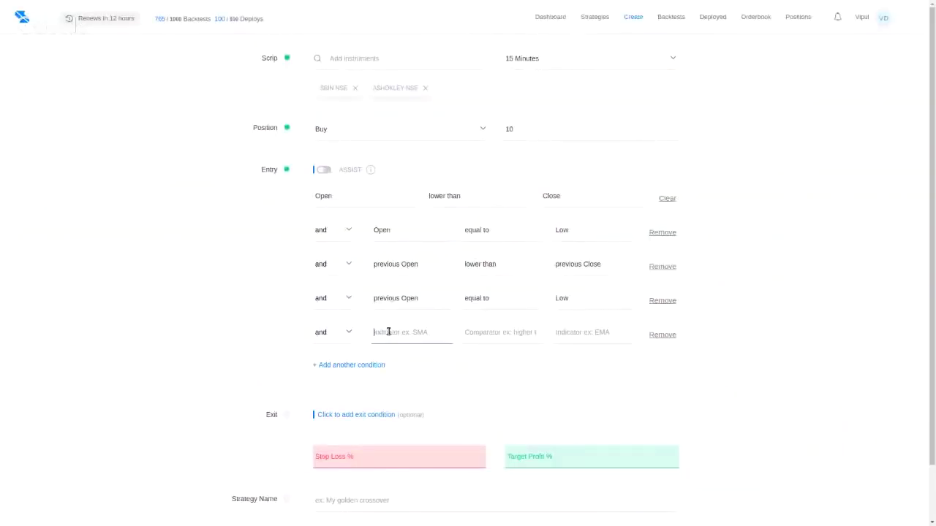
type("adx")
key("Return")
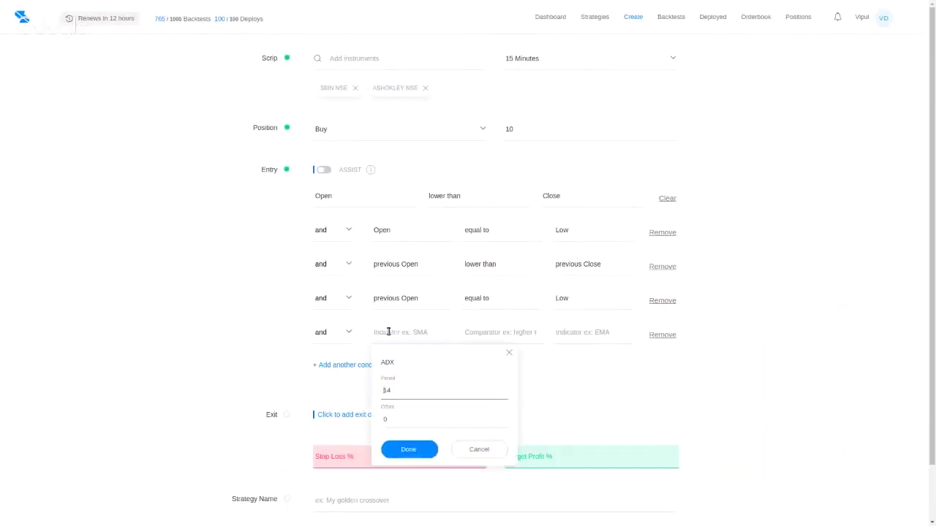
left_click(418, 450)
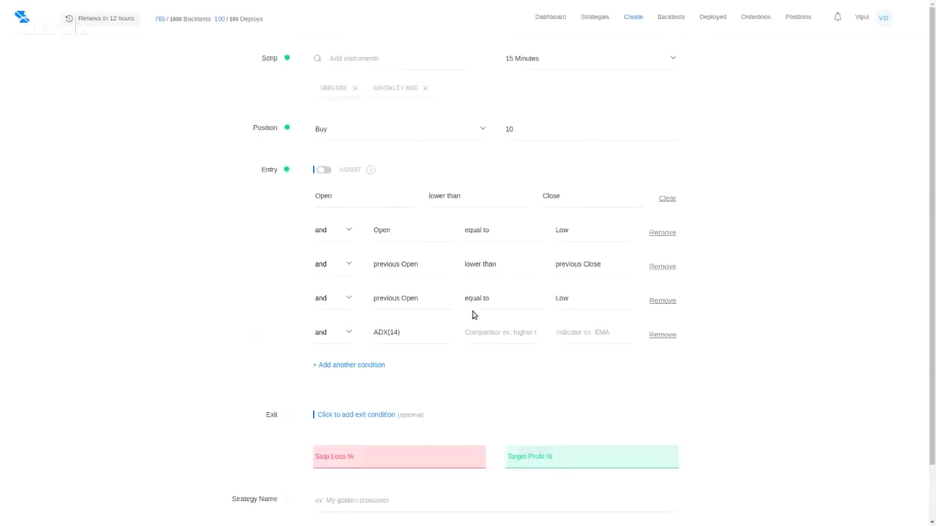
Complete the ADX(14) entry condition so that it must be lower than the number 24
left_click(489, 333)
left_click(496, 374)
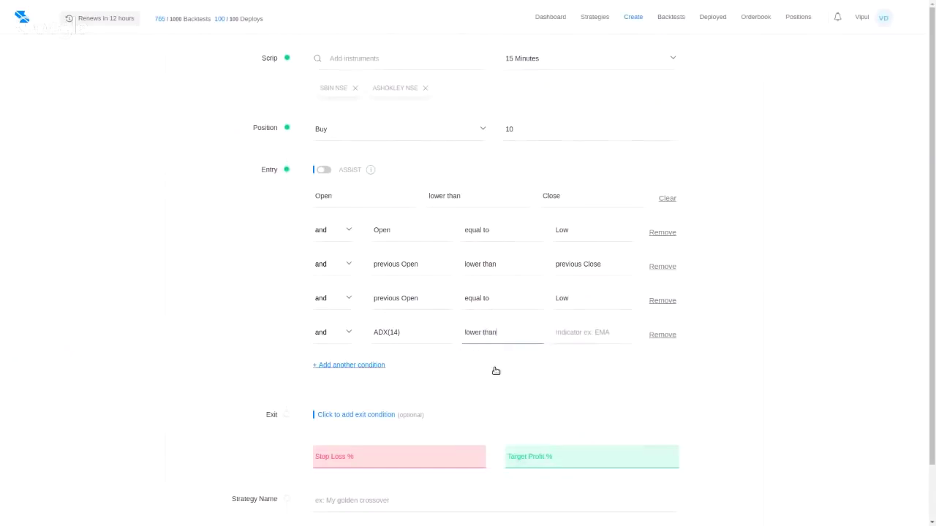
left_click(560, 334)
type("num")
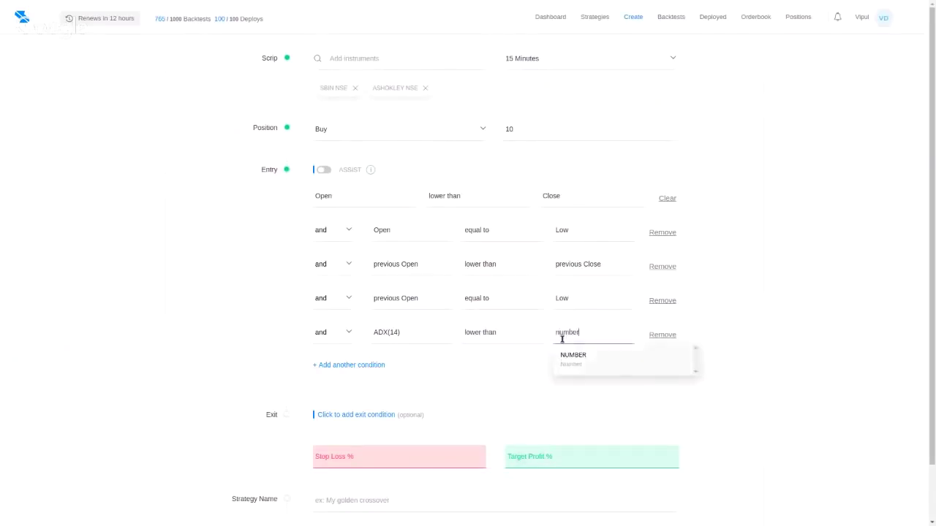
type("ber")
key("Return")
type("240")
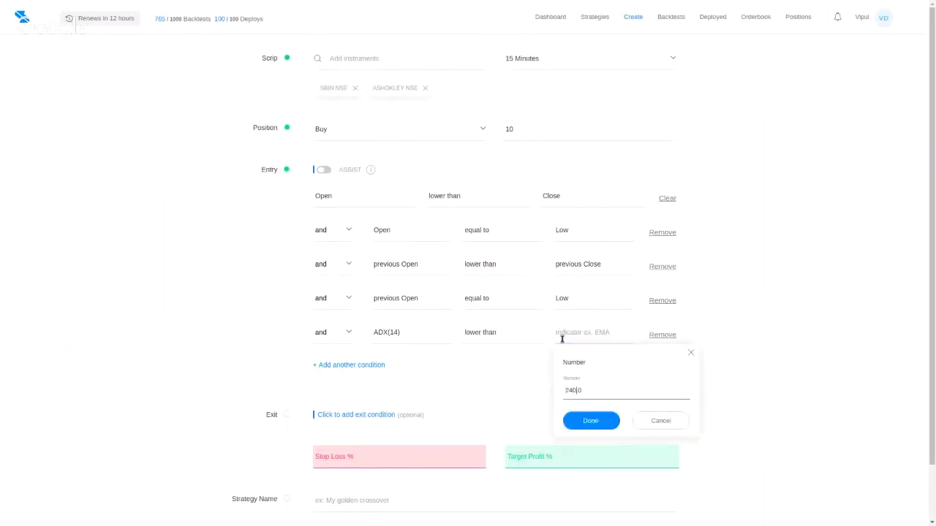
left_click(583, 426)
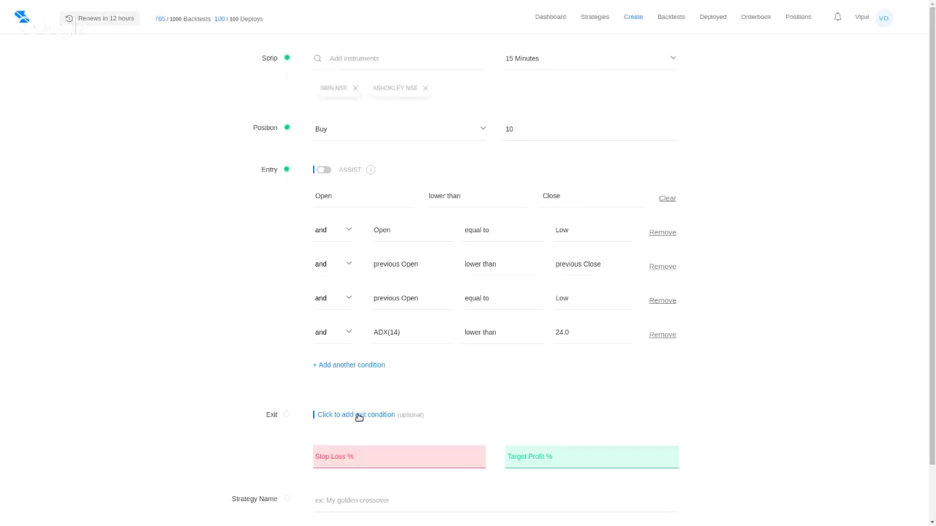
Add an exit condition requiring Open higher than Close
left_click(359, 417)
scroll(359, 416, "down", 2)
left_click(363, 319)
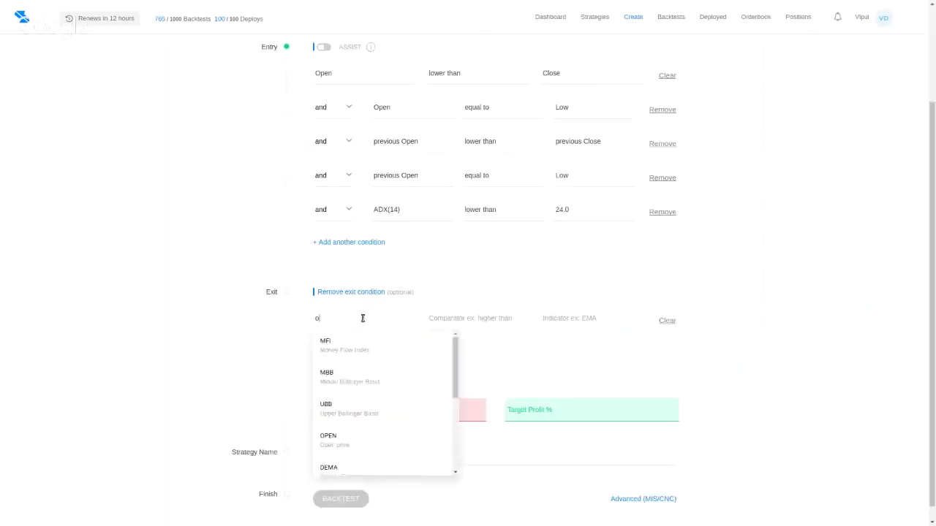
type("open")
key("Return")
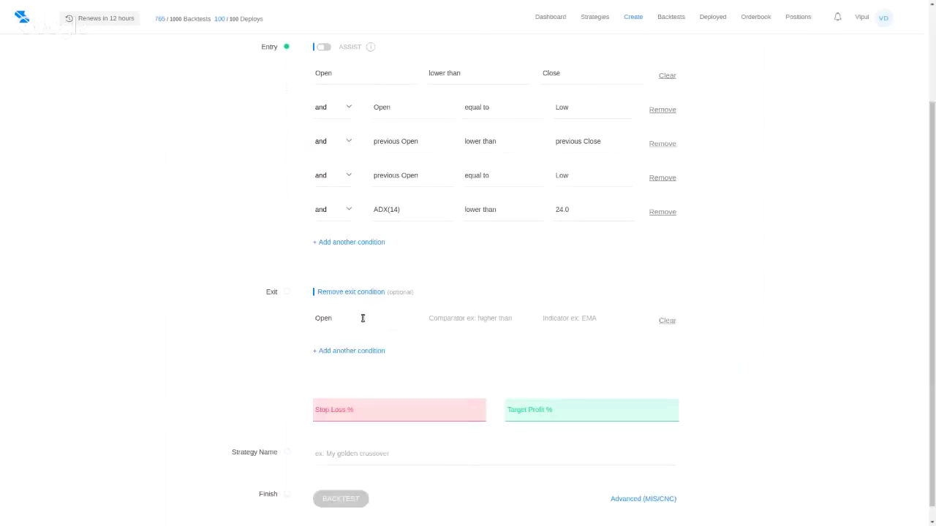
left_click(472, 317)
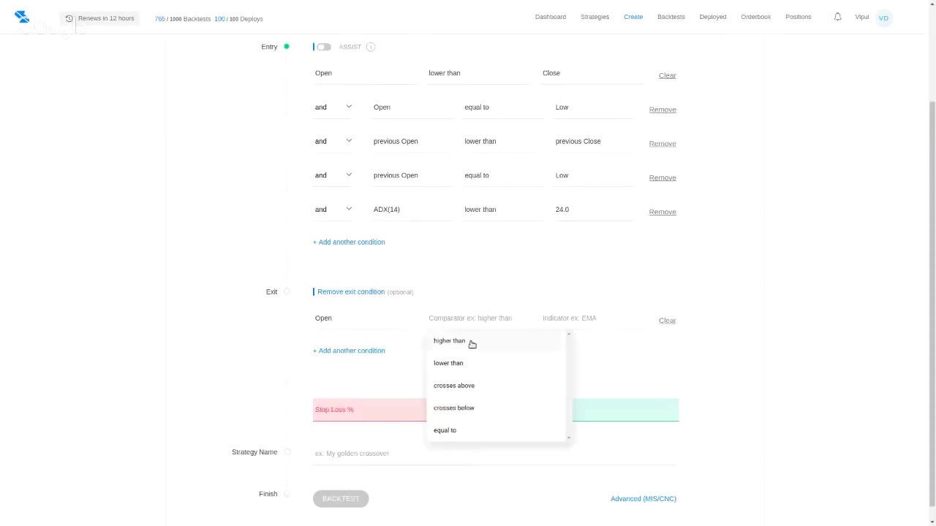
left_click(472, 343)
type("cl")
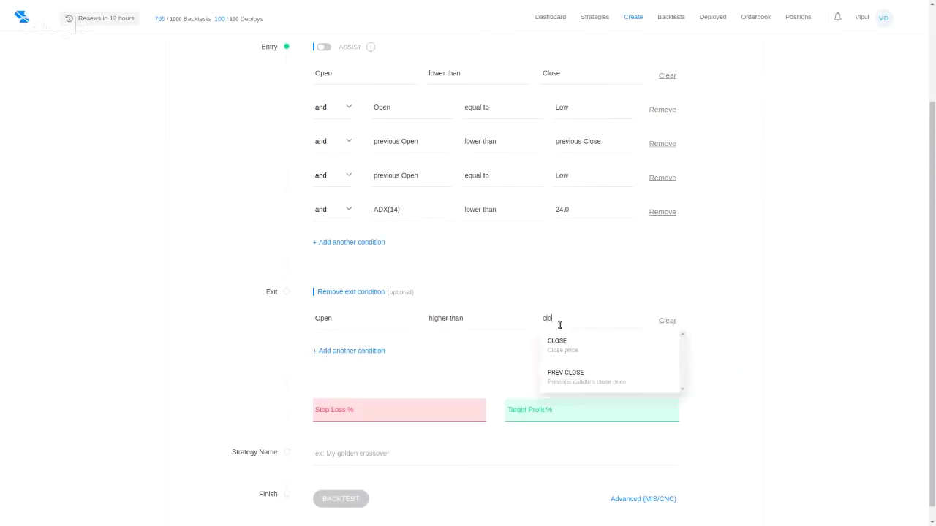
type("o")
key("Return")
Add a second exit condition, joined with "and", requiring Open higher than High
left_click(372, 350)
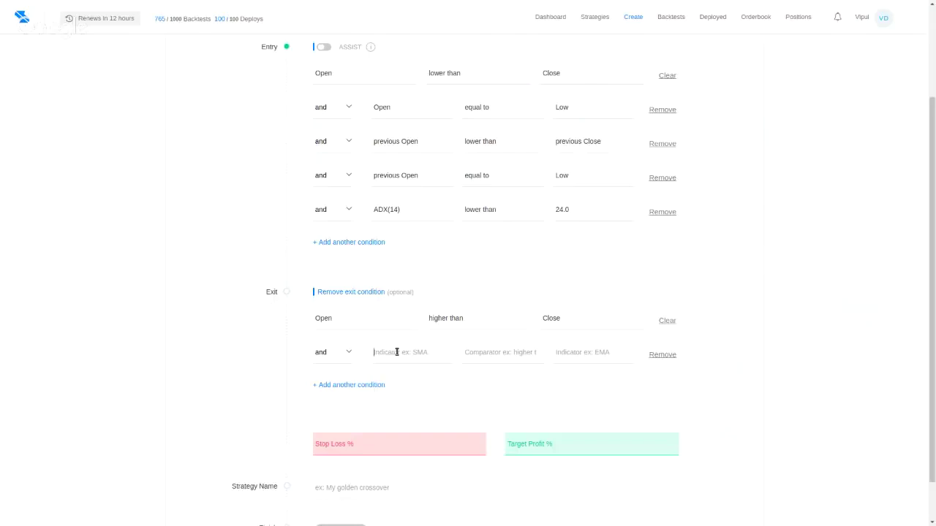
type("open")
key("Return")
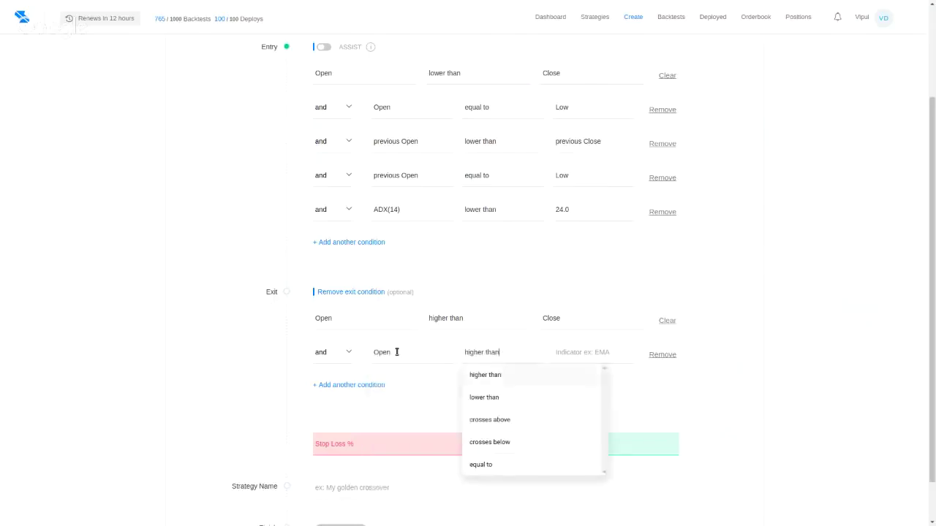
key("Return")
type("high")
key("Return")
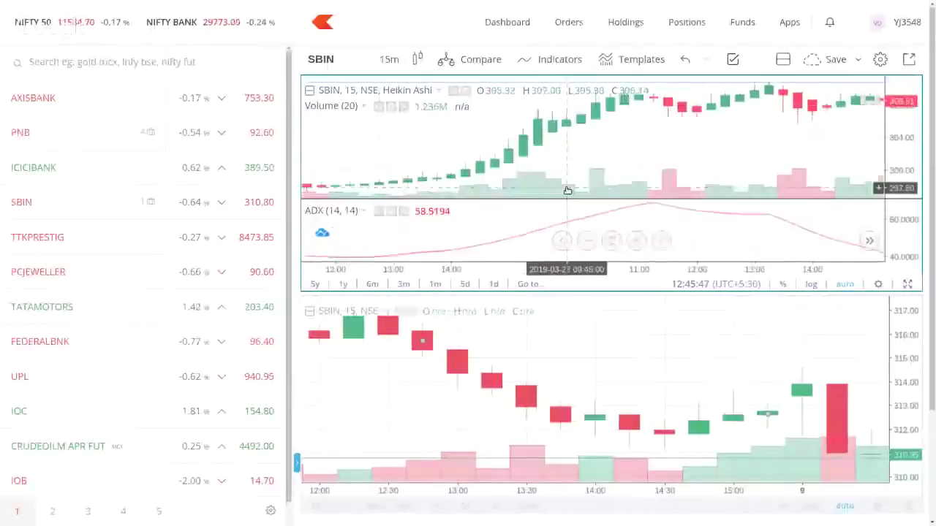
Switch to Kite and examine the red candles and ADX line on the SBIN 15-minute Heikin-Ashi chart
scroll(567, 190, "up", 5)
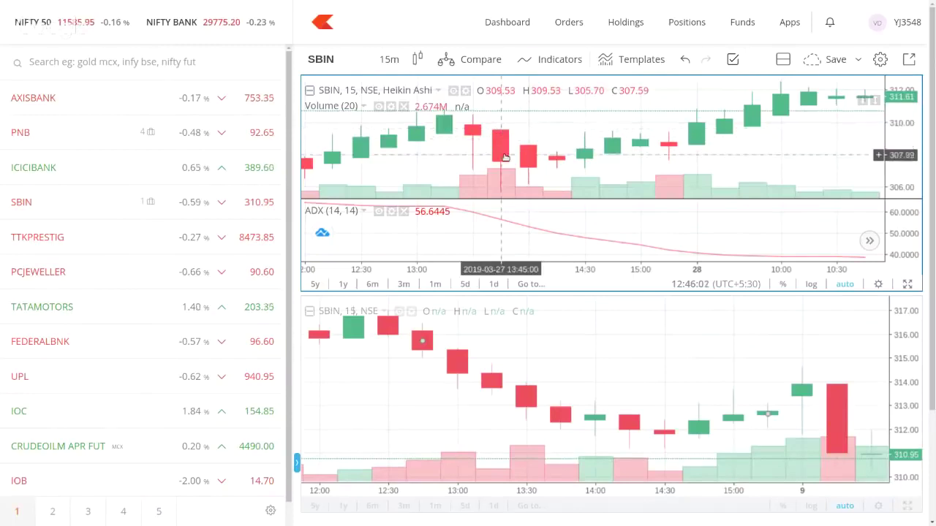
scroll(505, 158, "down", 2)
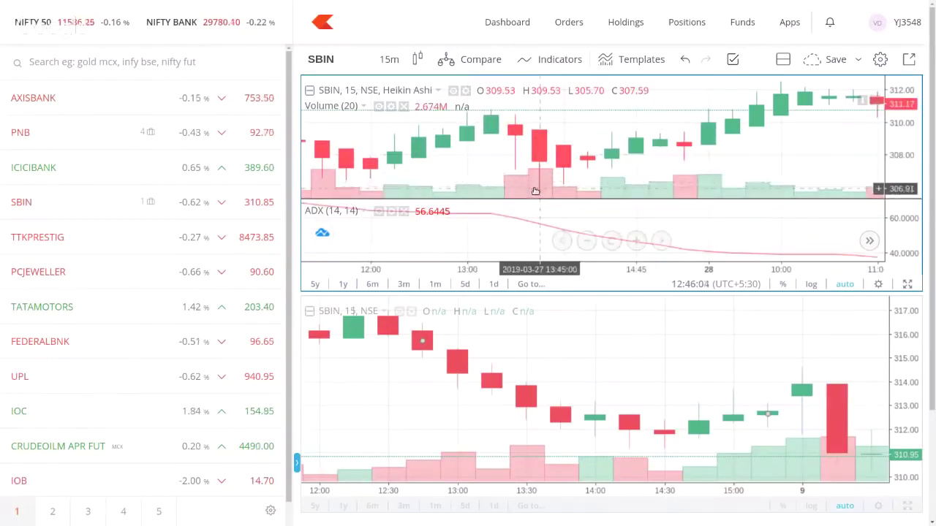
scroll(541, 157, "down", 1)
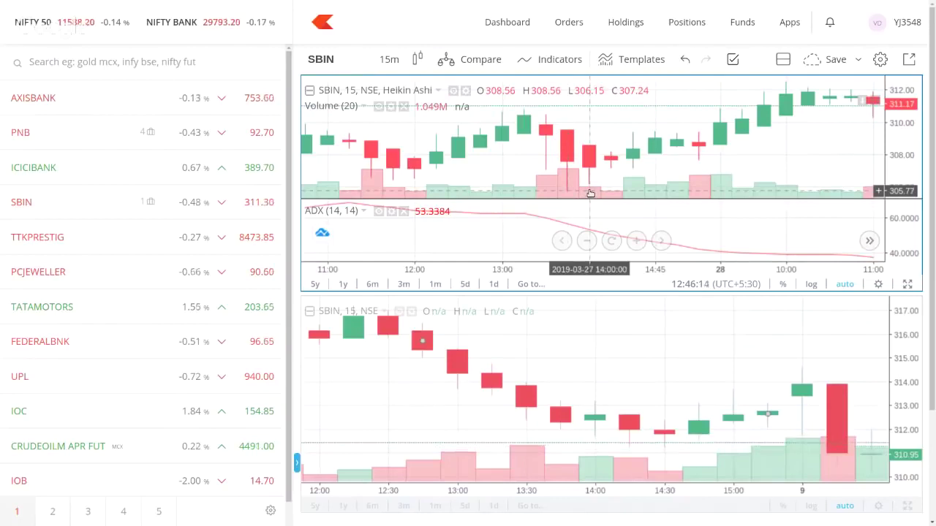
scroll(560, 176, "down", 4)
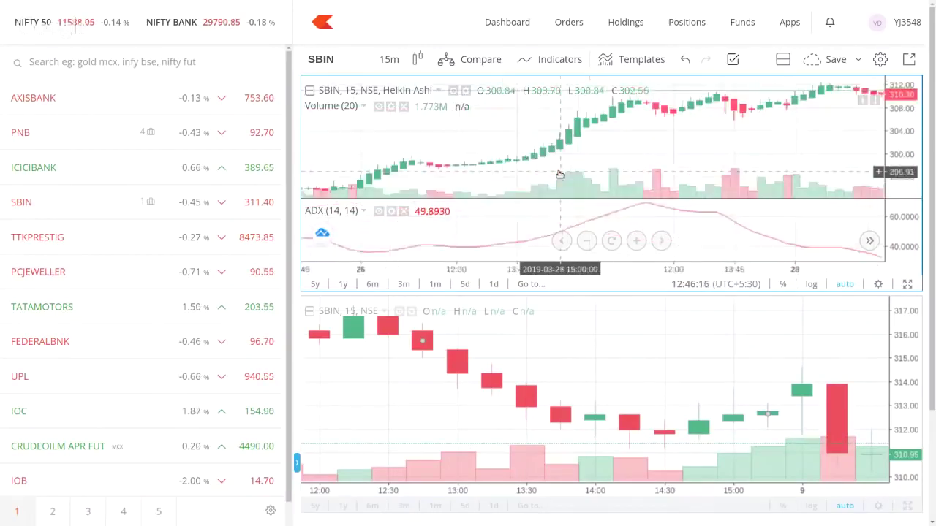
scroll(560, 175, "down", 4)
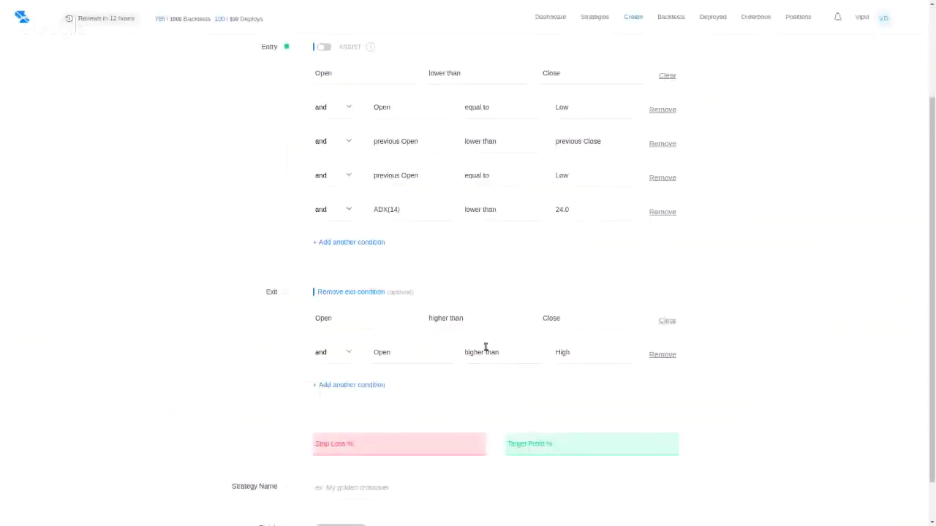
Back in Streak, add a third exit condition, joined with "and", requiring previous Open higher than previous Close
left_click(381, 386)
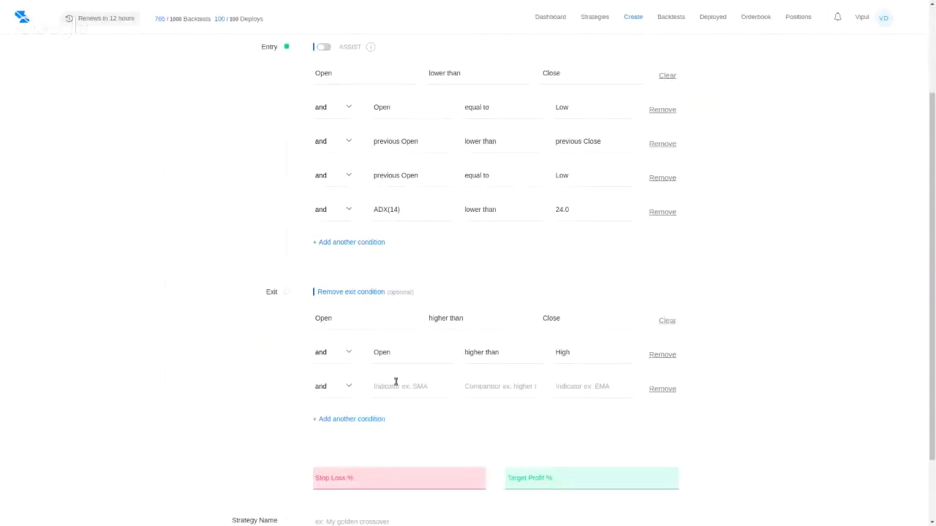
left_click(396, 382)
type("prev open")
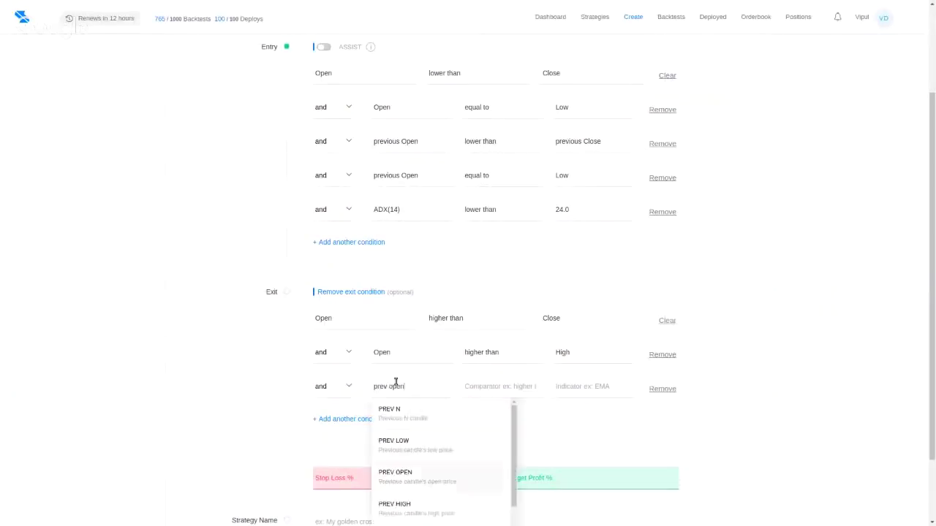
key("Return")
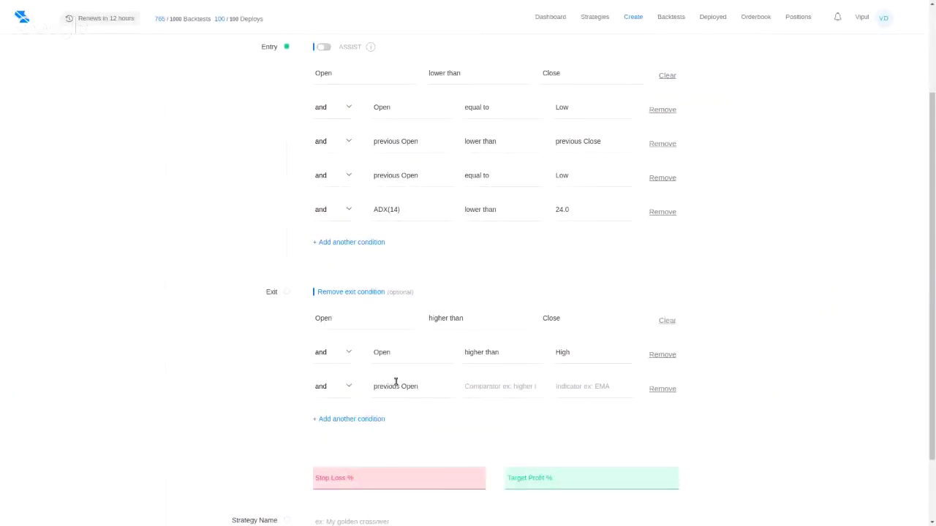
left_click(497, 385)
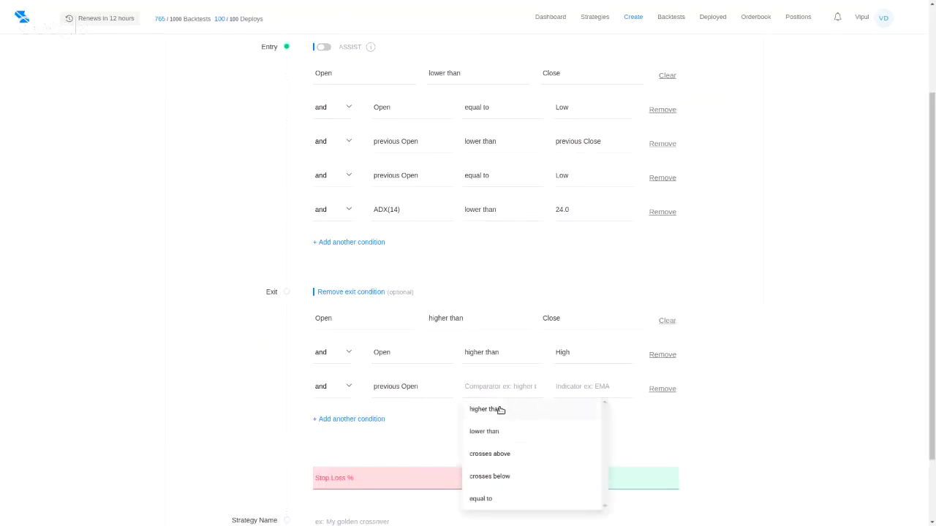
left_click(501, 410)
type("pre")
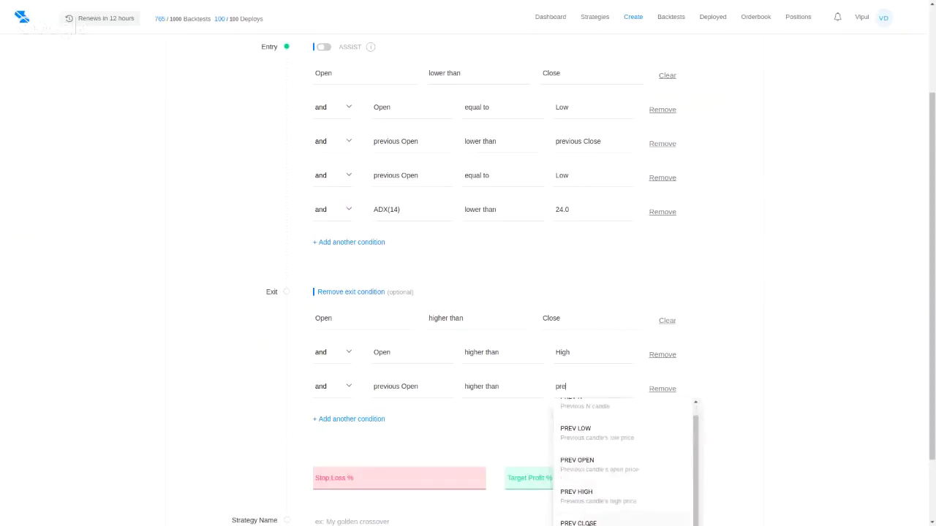
left_click(578, 523)
Add a fourth exit condition, joined with "and", requiring previous Open equal to previous High
left_click(344, 420)
scroll(344, 422, "down", 1)
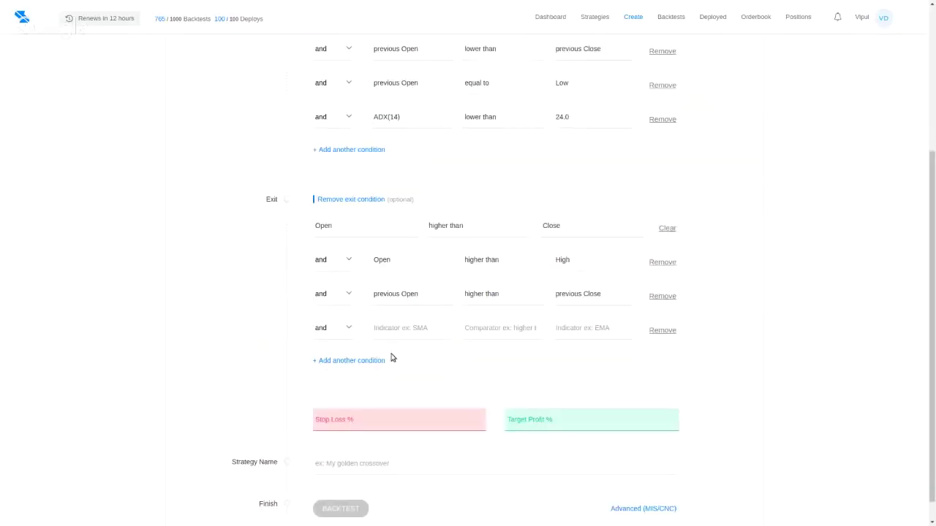
left_click(403, 334)
type("prev")
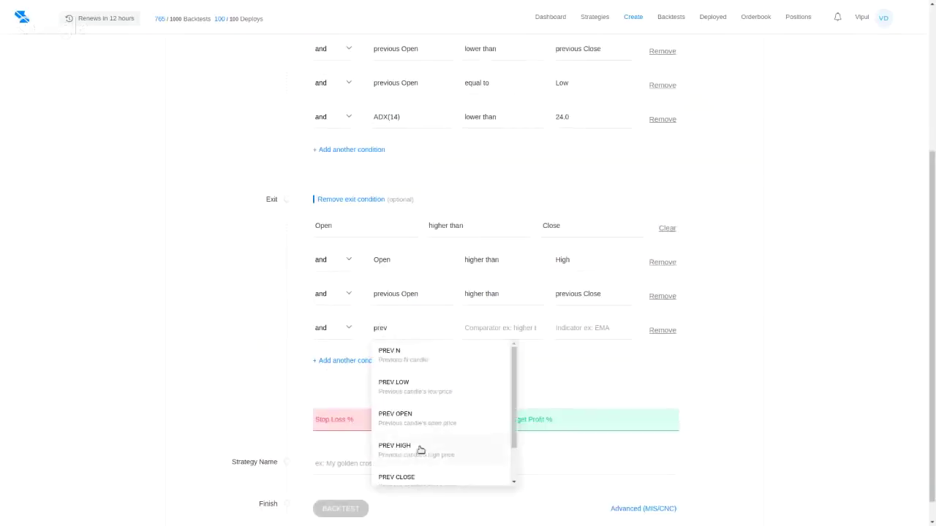
left_click(420, 430)
left_click(500, 330)
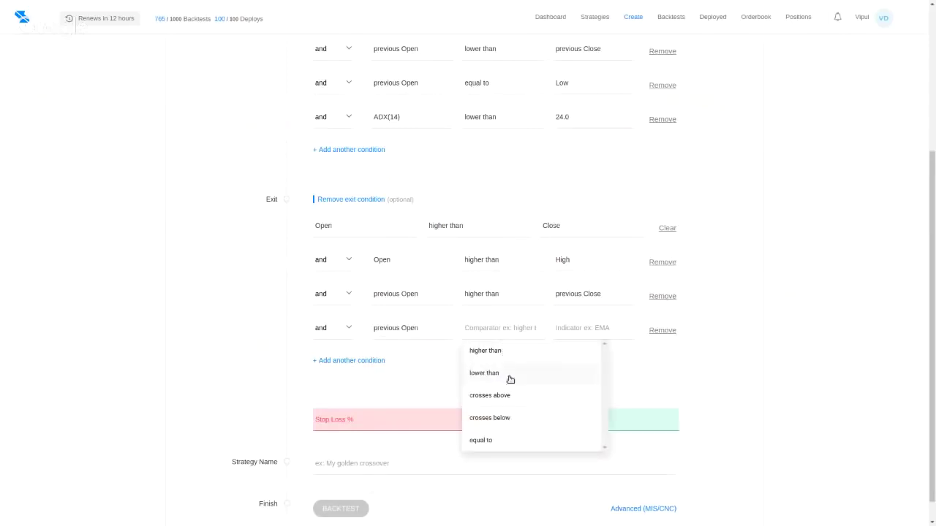
left_click(512, 441)
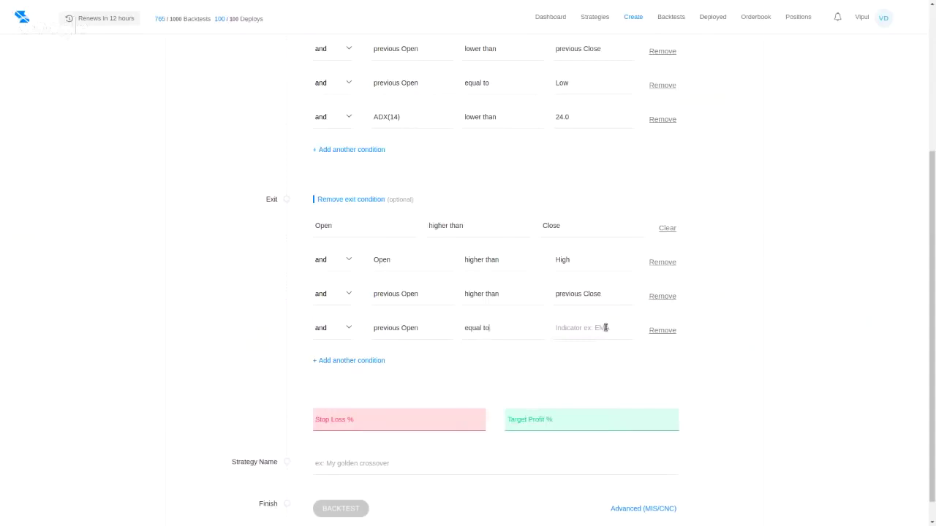
type("prev")
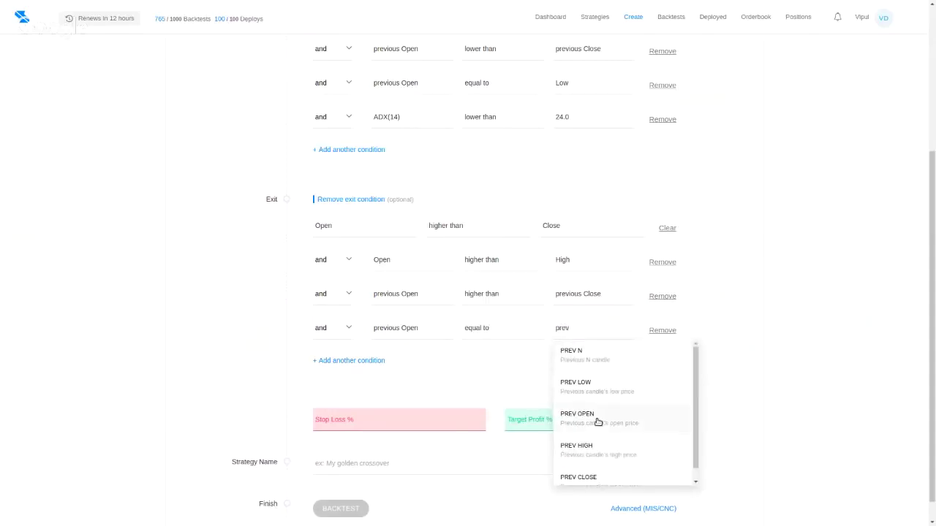
left_click(597, 443)
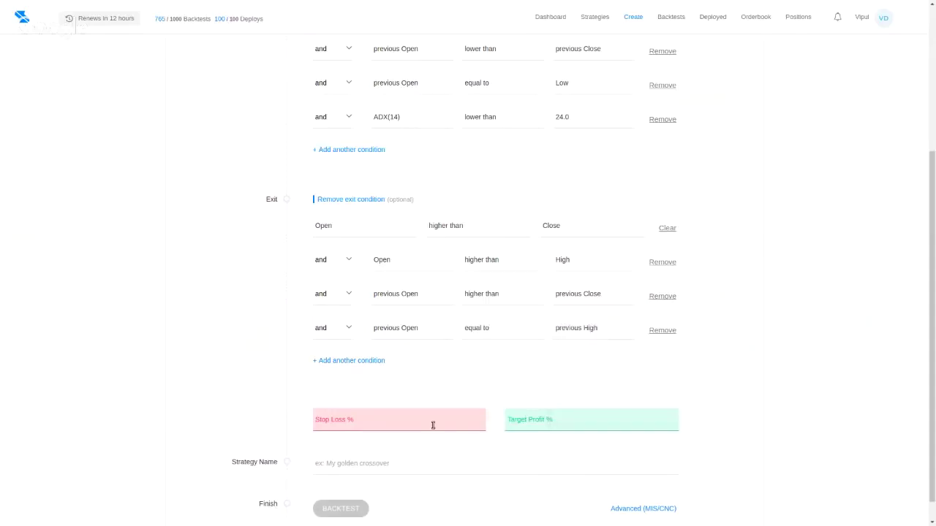
Set both the stop loss and the target profit to 99 percent
type("10")
key("Tab")
type("1")
Set the strategy's chart type to Heikin-Ashi in the advanced options, then collapse those options
left_click(643, 509)
scroll(417, 242, "up", 3)
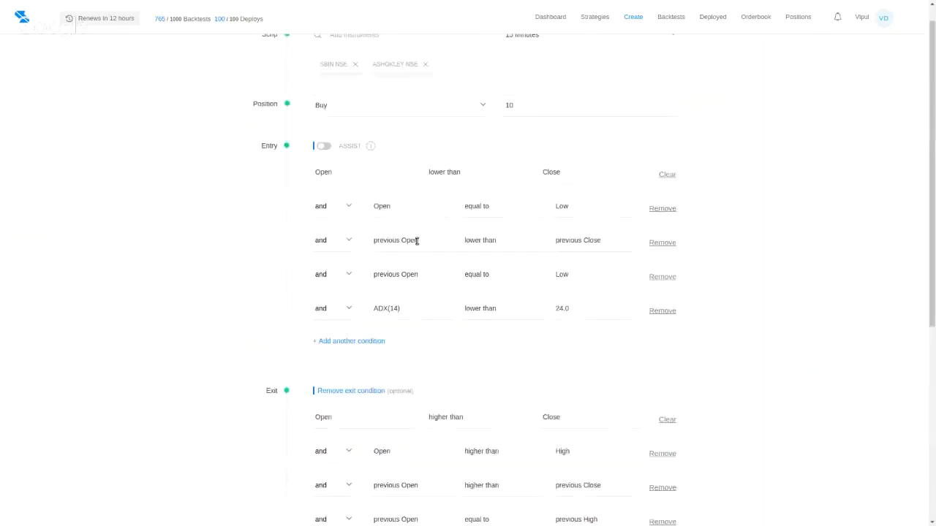
scroll(417, 241, "down", 3)
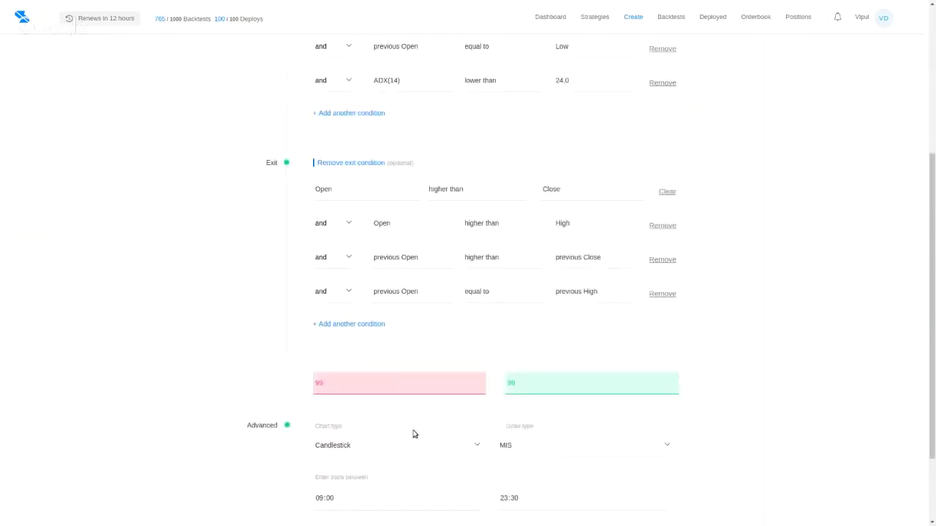
left_click(413, 444)
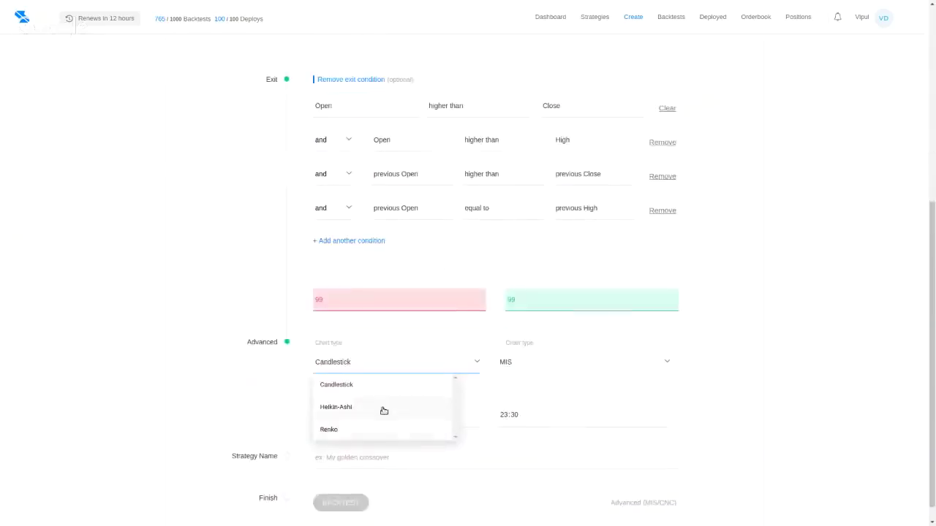
left_click(383, 410)
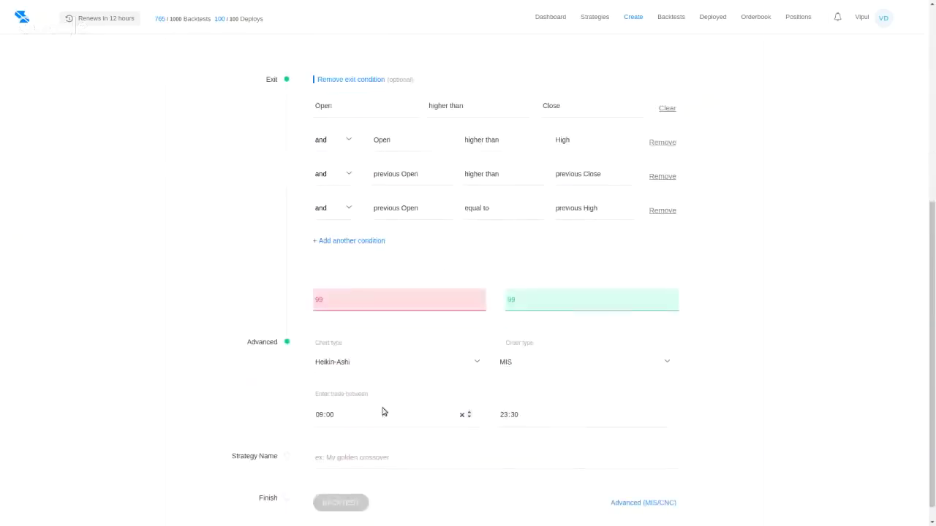
left_click(638, 505)
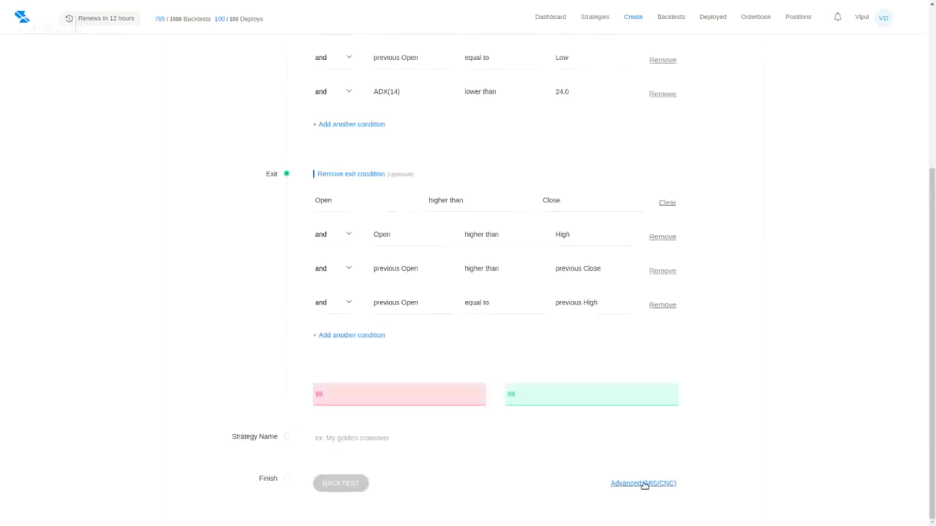
Set the strategy's order type to CNC/NRML in the advanced options
left_click(641, 483)
left_click(554, 340)
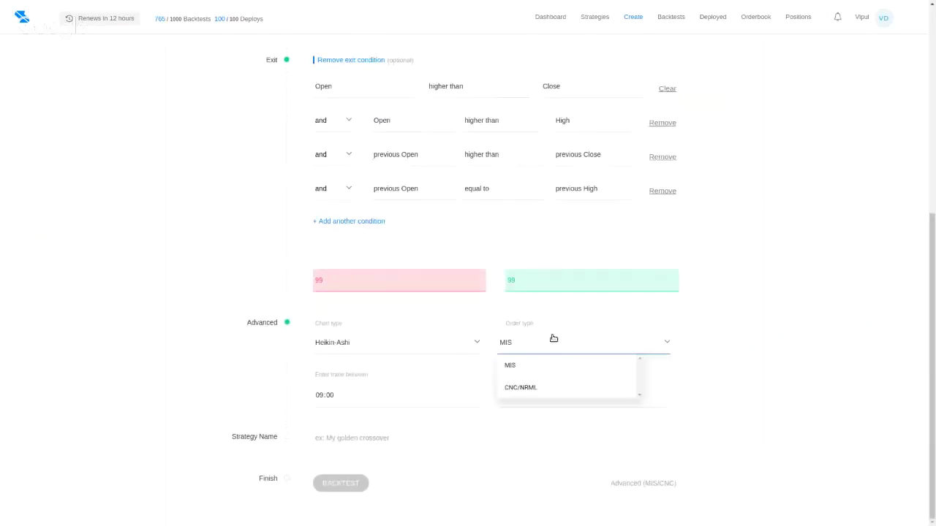
left_click(549, 384)
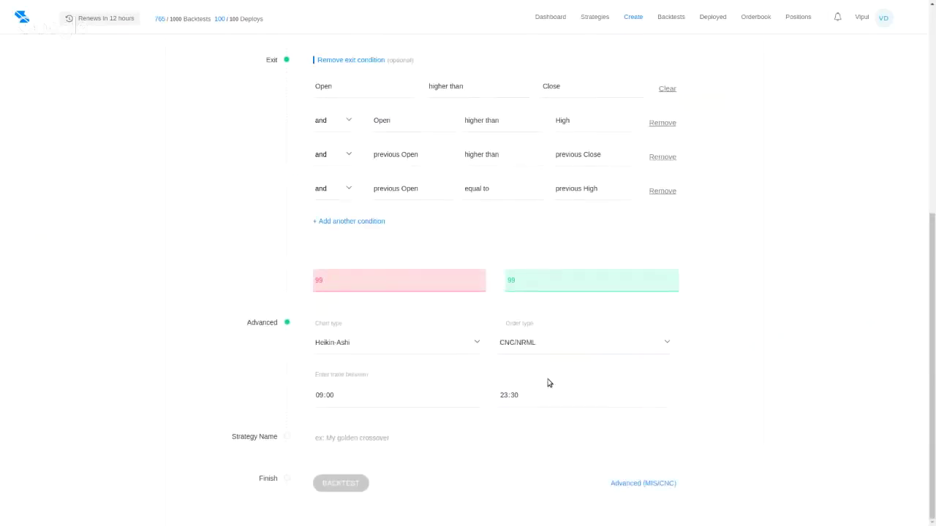
Name the strategy "webinar chart pattern 1"
left_click(355, 438)
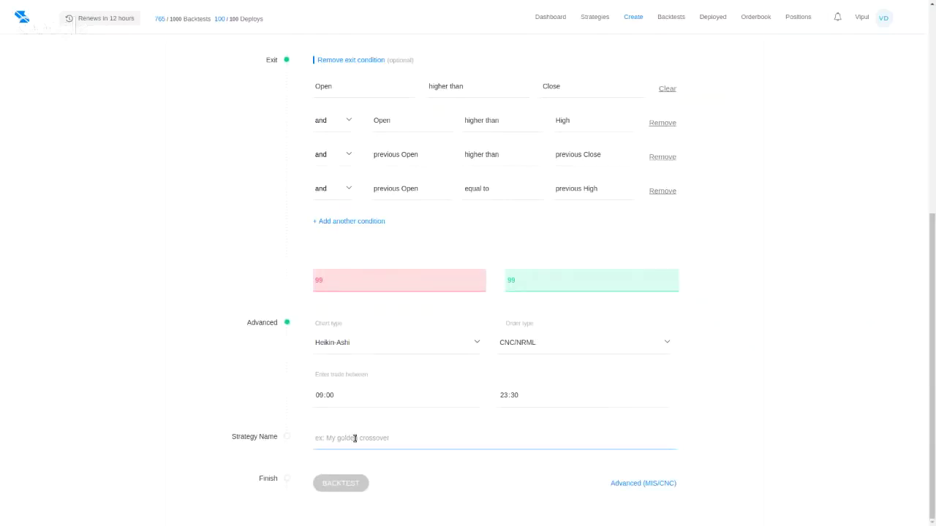
type("webnia")
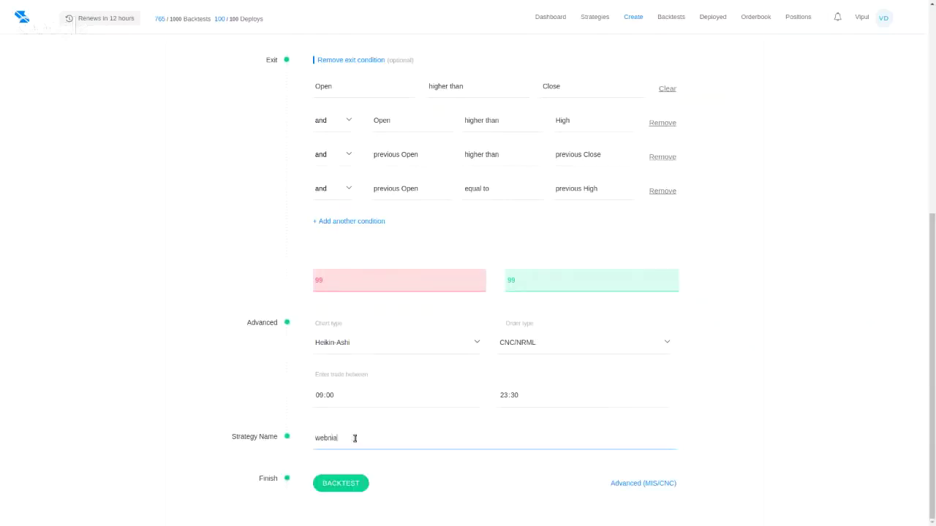
type("r")
key("BackSpace")
key("BackSpace")
key("BackSpace")
key("BackSpace")
type("inar chart pattern 1")
Add WELSPUNIND NSE to the strategy's scrip list
scroll(355, 438, "up", 5)
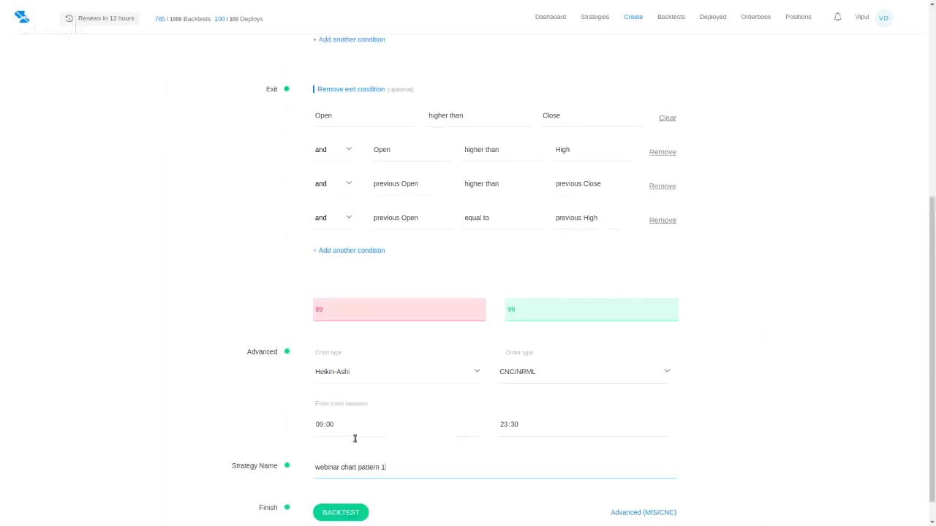
left_click(364, 64)
type("w")
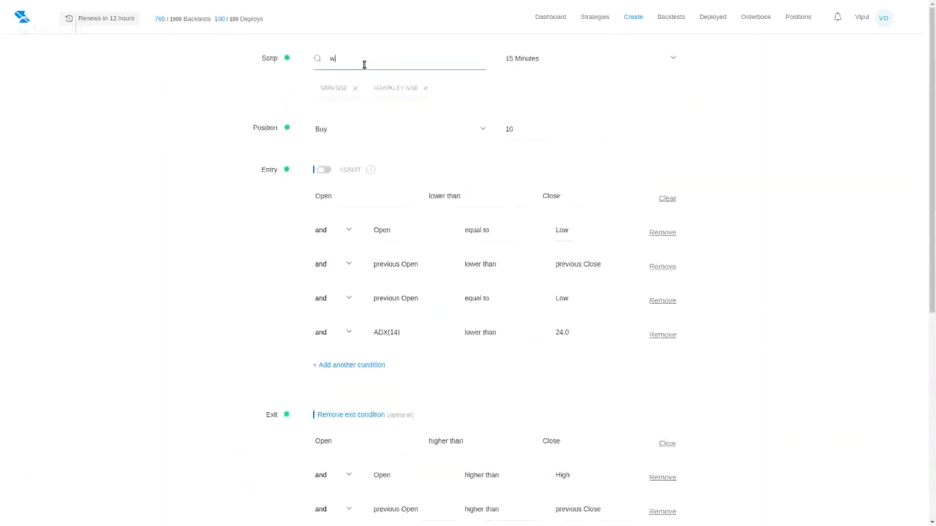
type("ei")
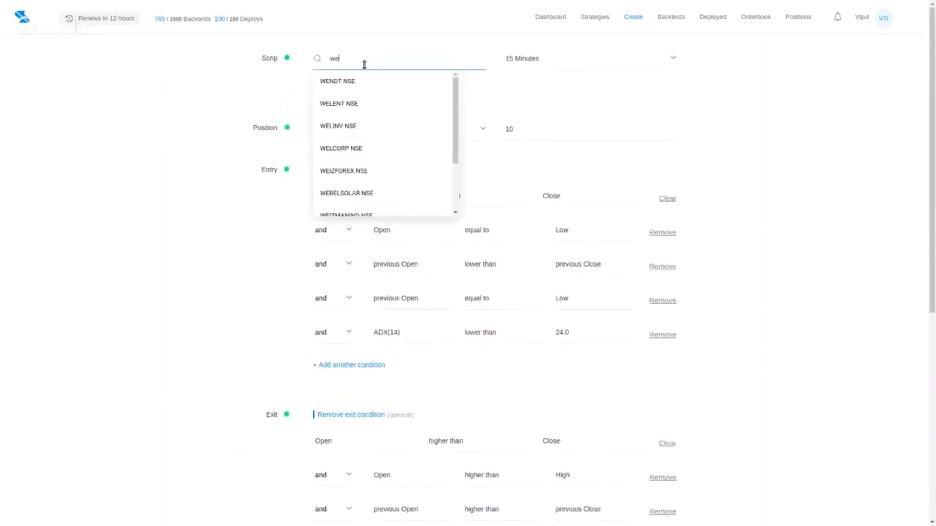
key("BackSpace")
type("eb")
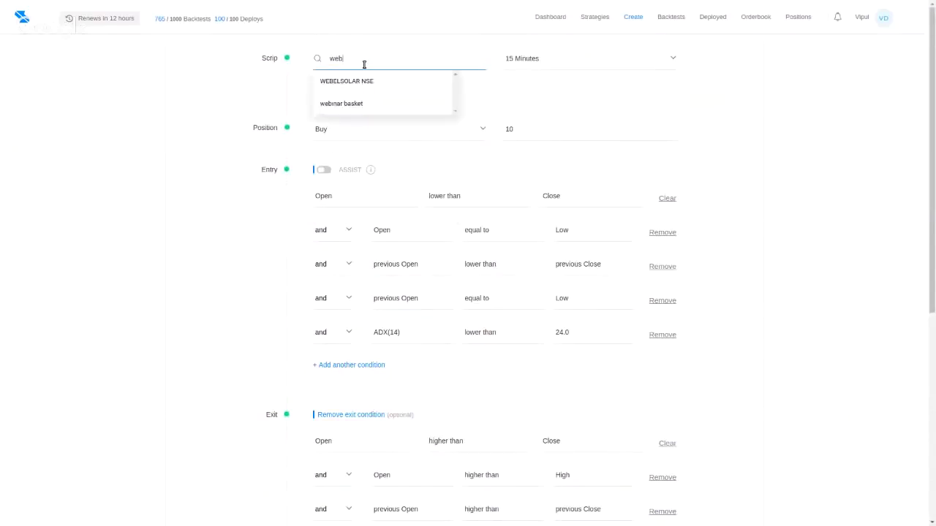
key("BackSpace")
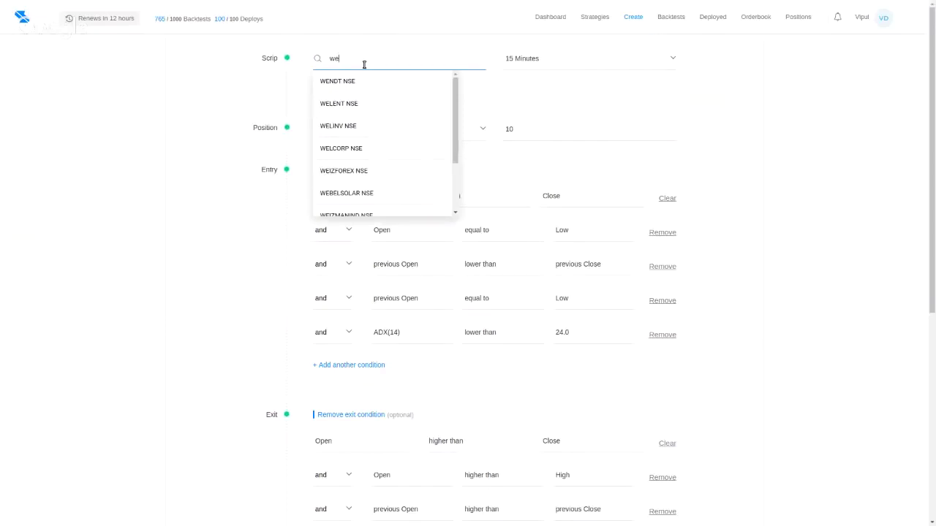
type("l")
left_click(368, 149)
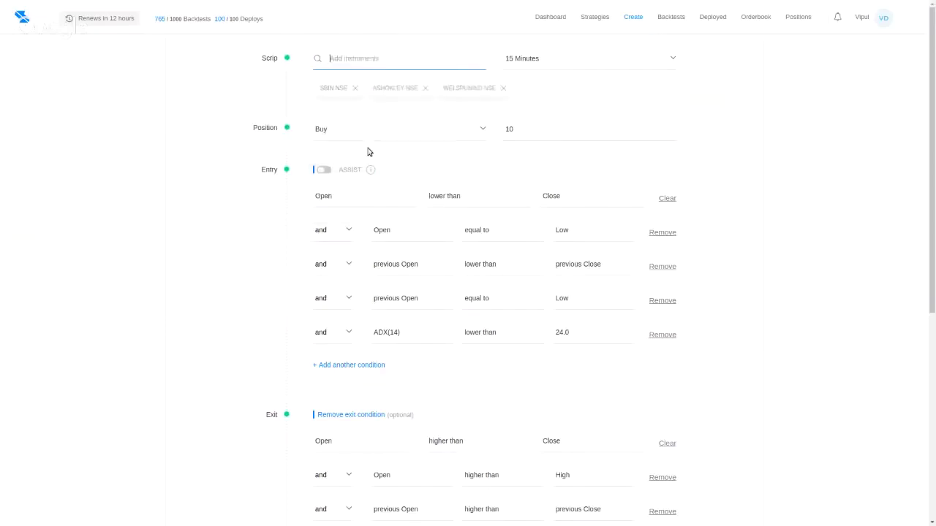
Add ICICIBANK NSE to the strategy's scrip list
type("ici")
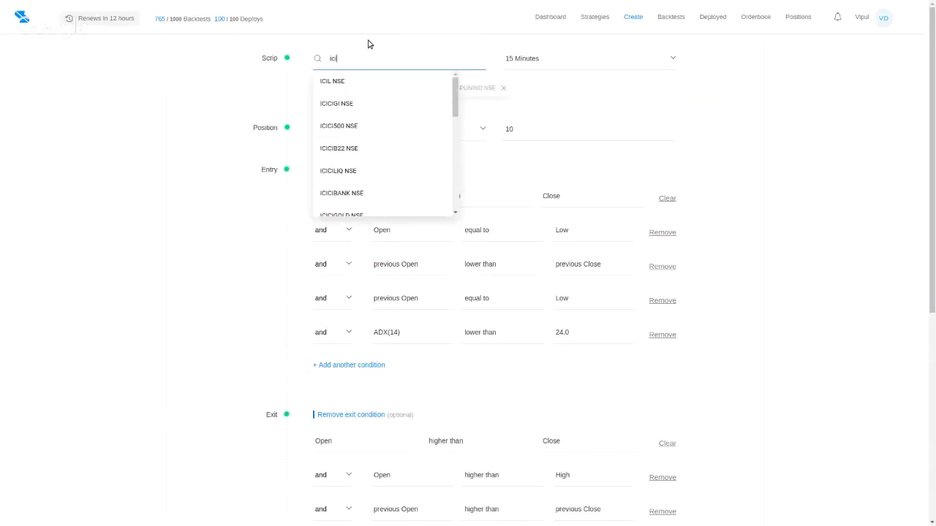
key("Down")
key("Down")
key("Down")
key("Down")
key("Down")
key("Down")
key("Return")
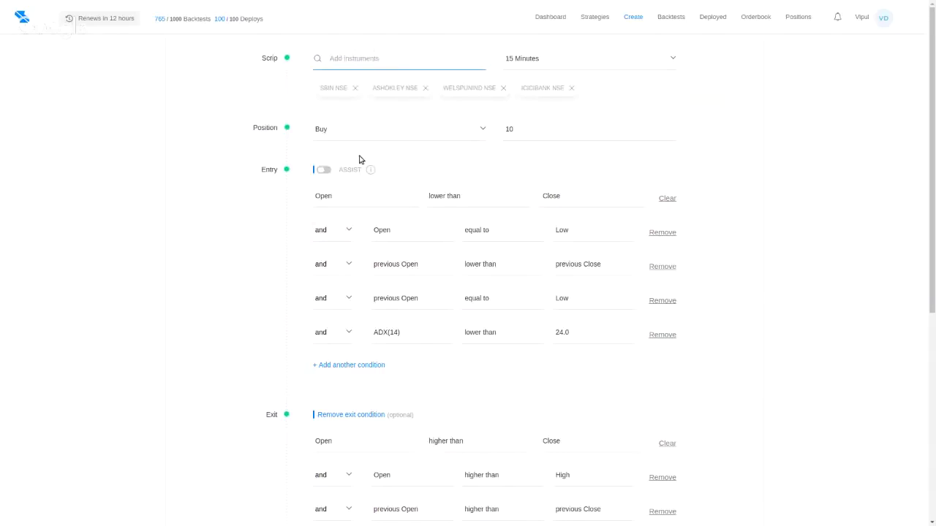
Run the backtest on the strategy and show its entry and exit rule summary
scroll(359, 159, "down", 5)
left_click(344, 487)
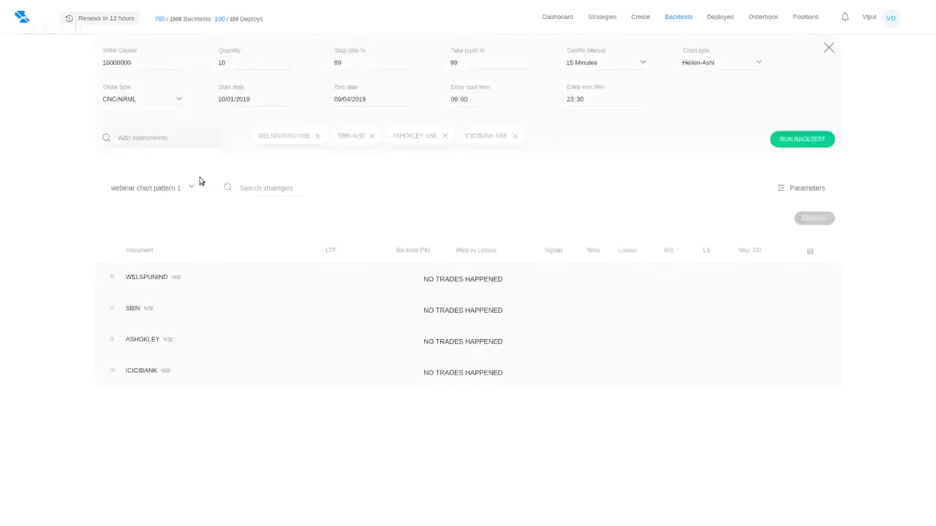
left_click(182, 191)
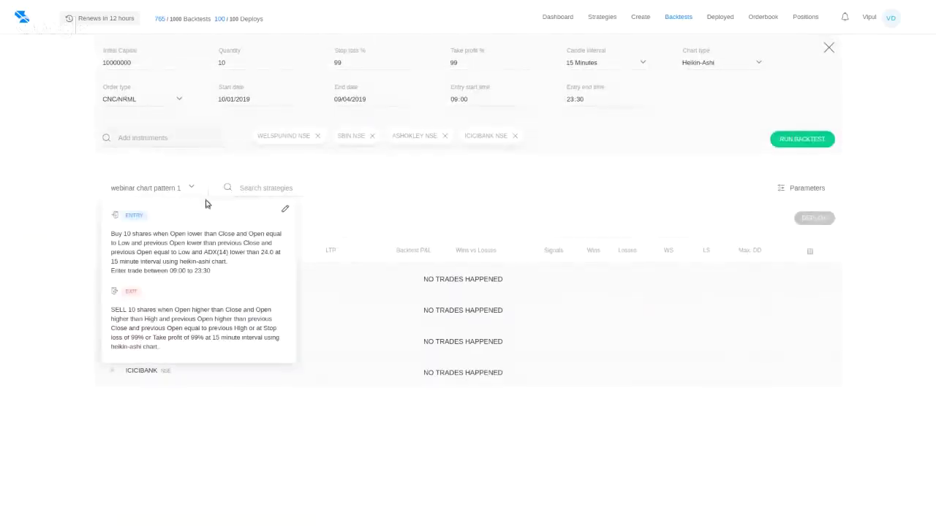
Open the strategy for editing and change the fourth entry condition to compare previous open with previous low
left_click(284, 210)
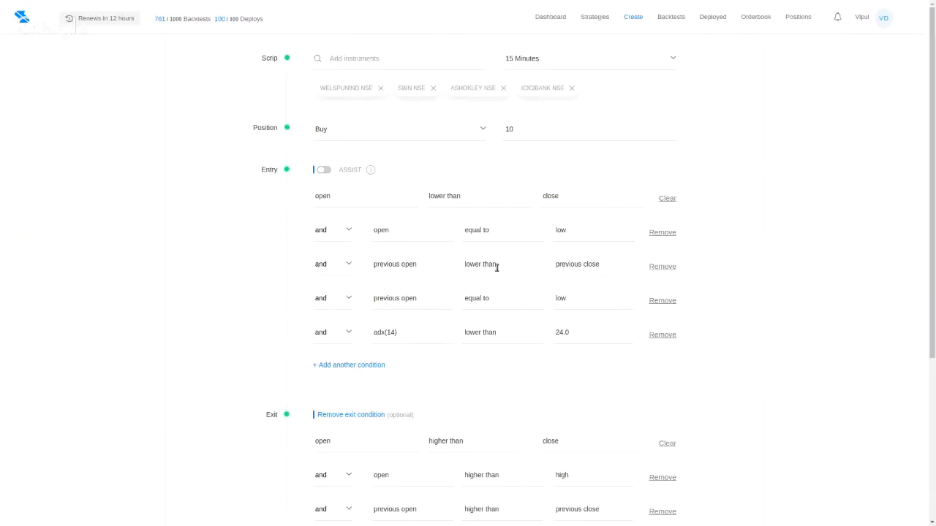
left_click(629, 293)
left_click(629, 293)
left_click(596, 300)
type("prev")
left_click(601, 367)
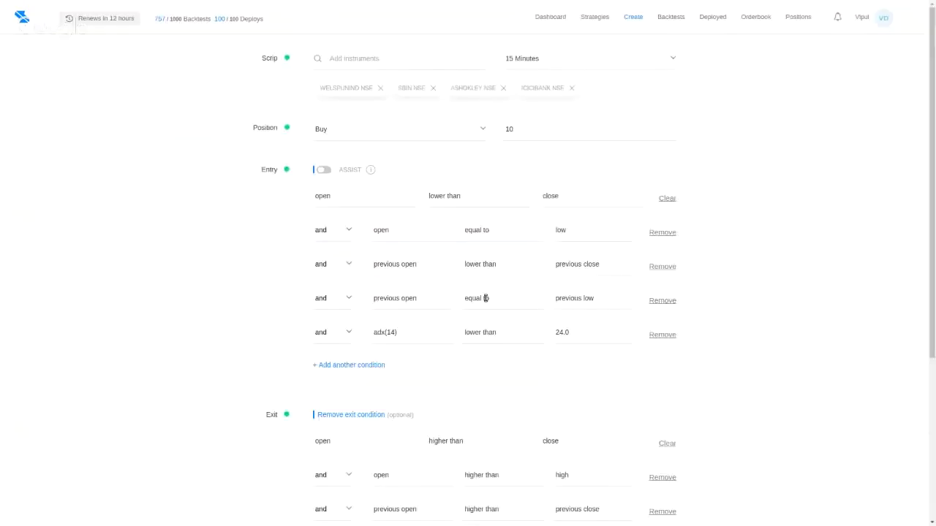
Change the second exit condition's comparator to "equal to" so open equals high, and rerun the backtest
scroll(486, 300, "down", 3)
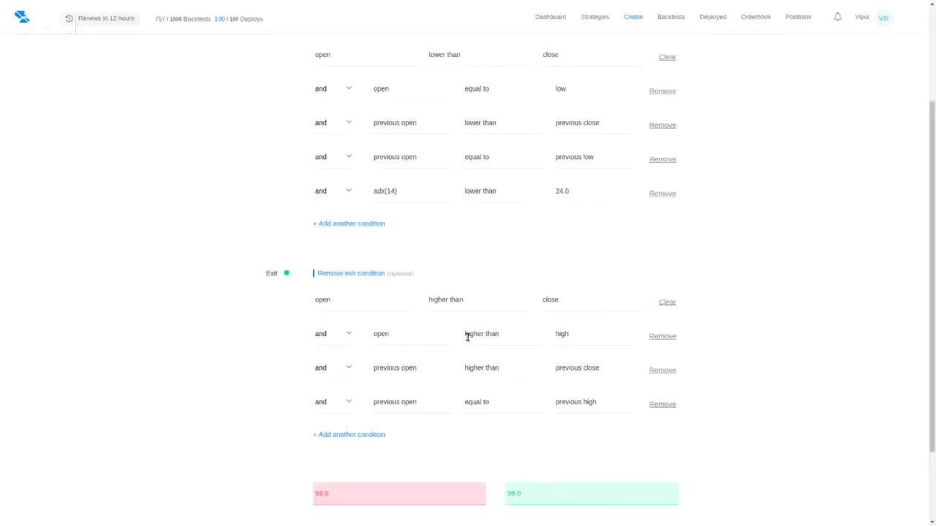
left_click(485, 335)
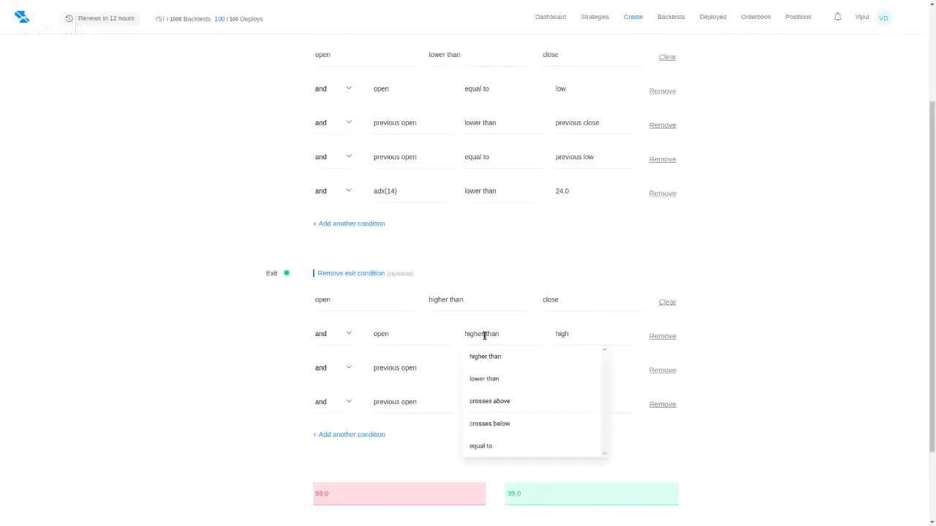
left_click(495, 444)
scroll(480, 358, "down", 3)
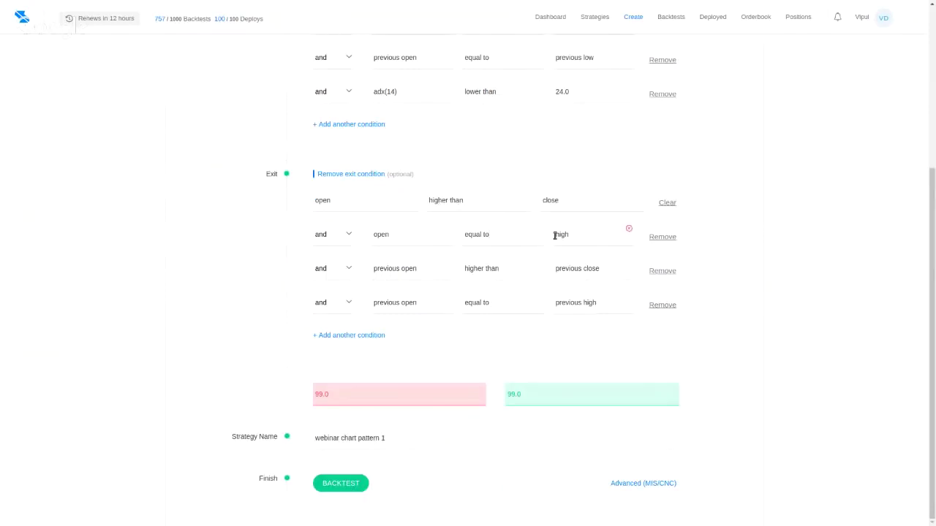
left_click(338, 484)
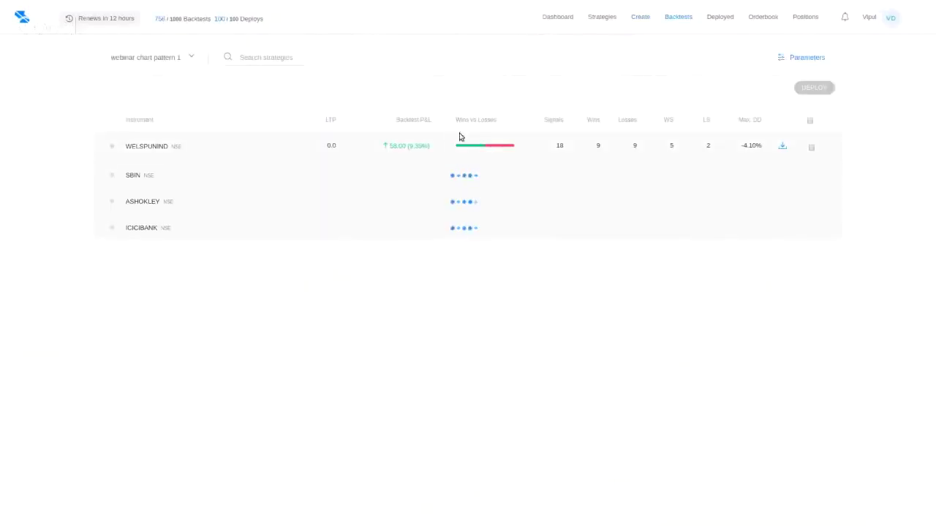
Expand and examine the backtest details of WELSPUNIND, ASHOKLEY and ICICIBANK, then collapse them
left_click(465, 146)
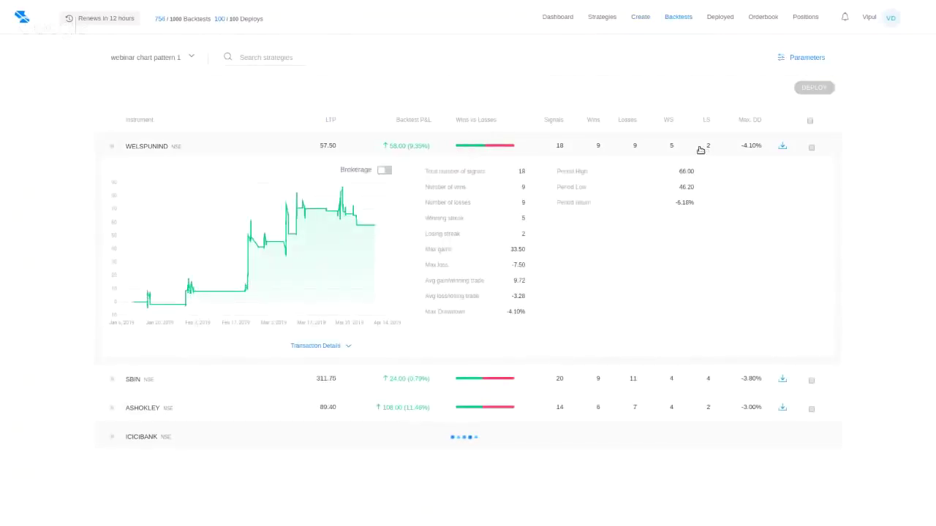
left_click(481, 416)
scroll(480, 414, "down", 2)
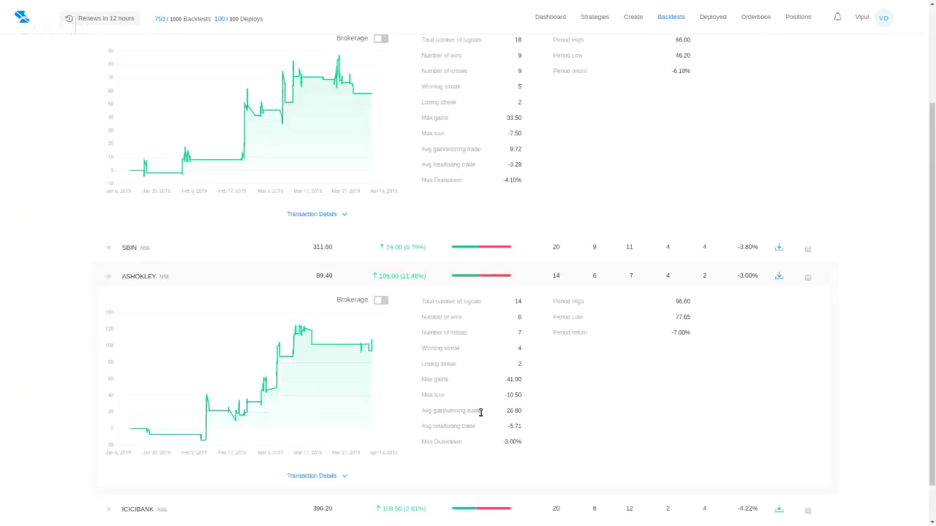
scroll(479, 412, "up", 1)
scroll(479, 413, "down", 2)
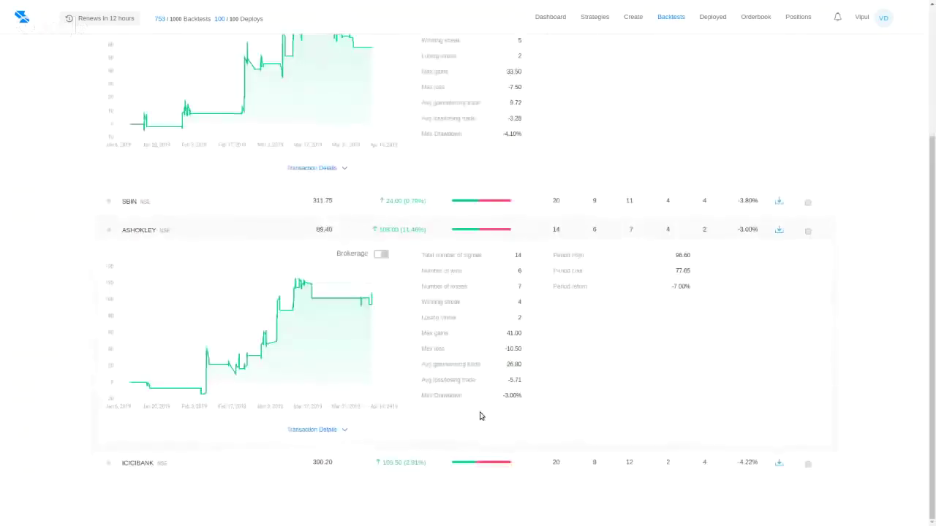
left_click(469, 465)
scroll(469, 466, "down", 1)
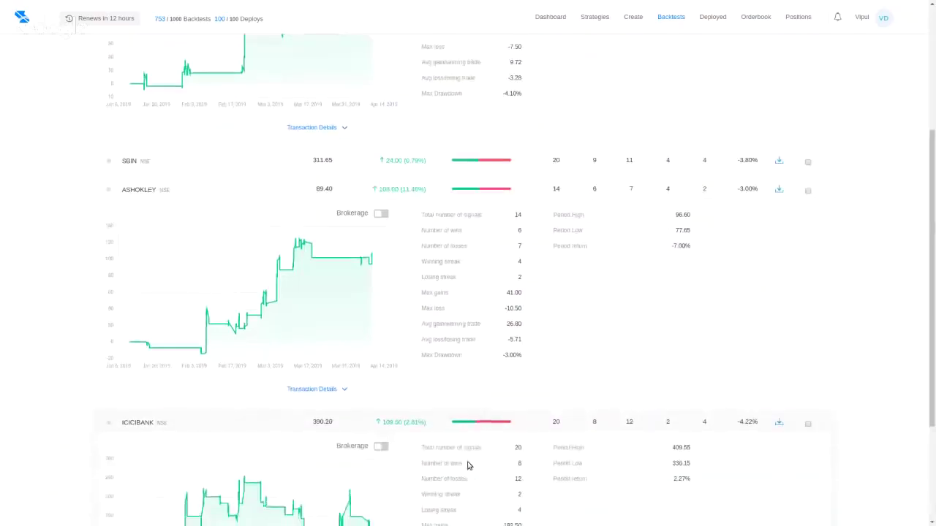
scroll(468, 466, "down", 3)
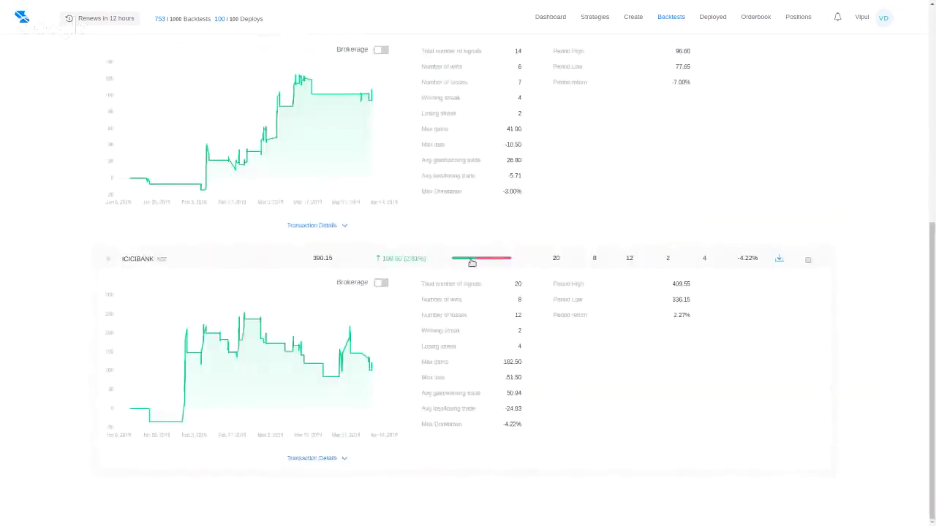
scroll(471, 262, "up", 5)
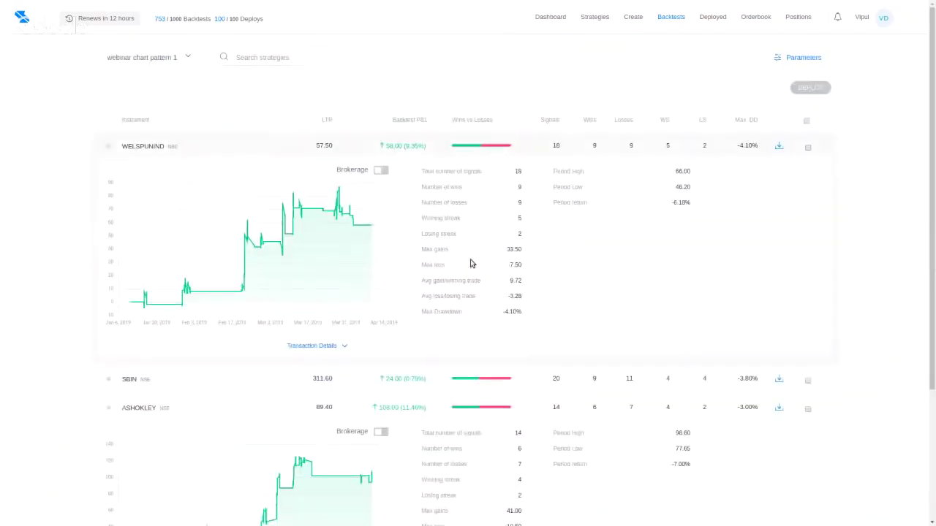
left_click(524, 146)
left_click(541, 205)
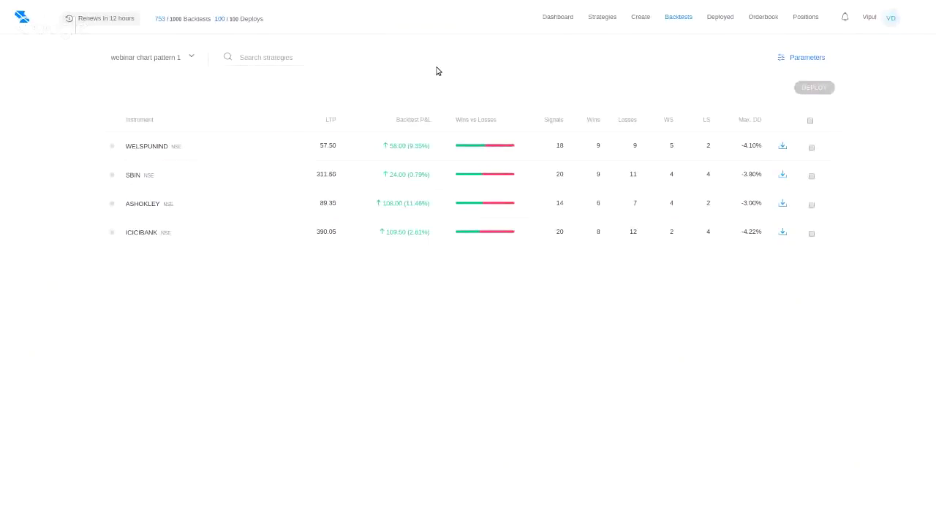
Switch to the presentation and read the entry and exit rules of Heikin Ashi Sample Strategy - 2
left_click(782, 57)
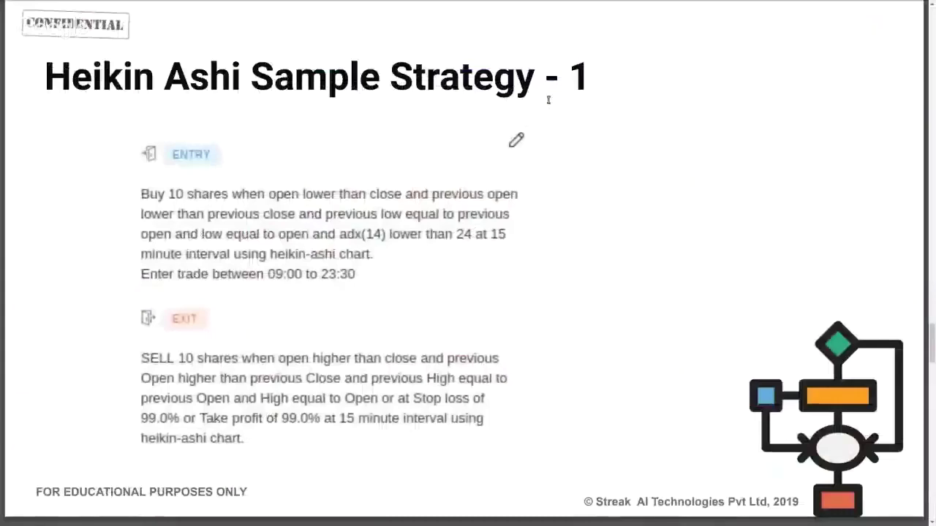
scroll(549, 99, "down", 5)
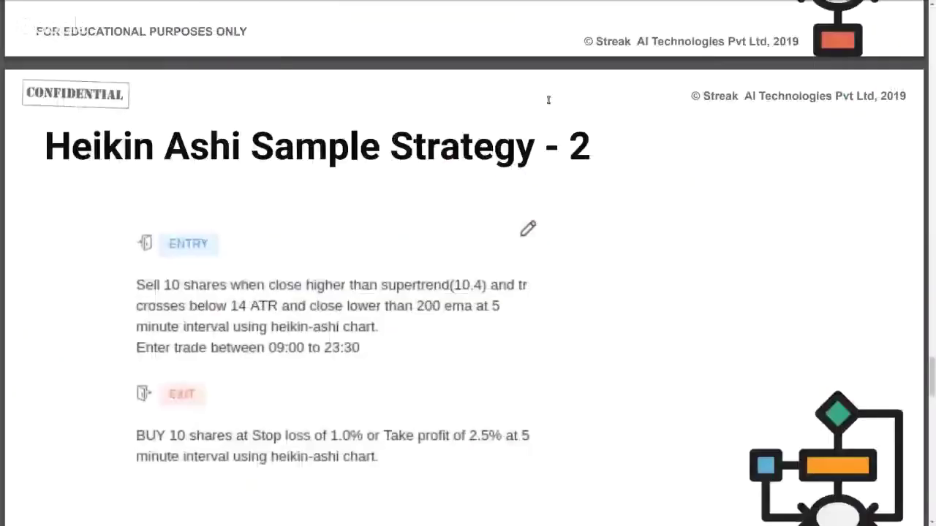
scroll(549, 99, "down", 1)
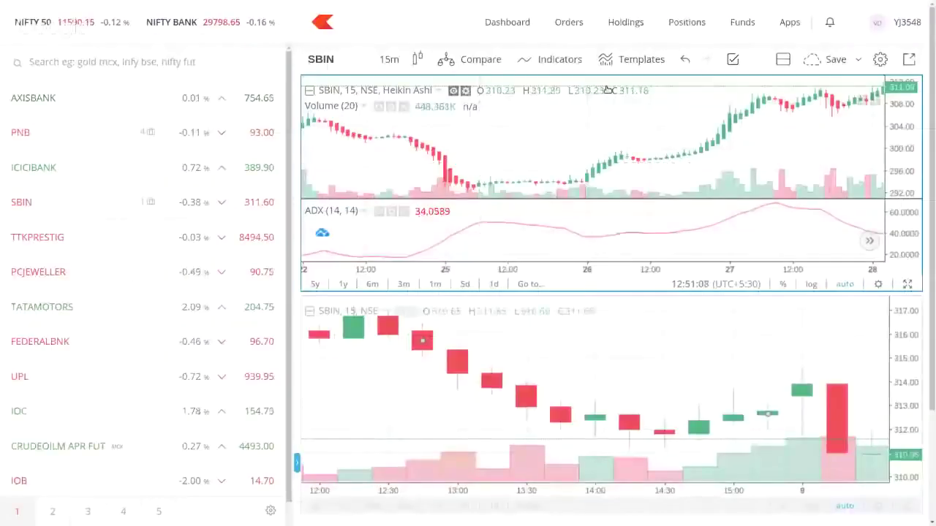
In Kite, change the SBIN chart layout to a single chart
left_click(782, 62)
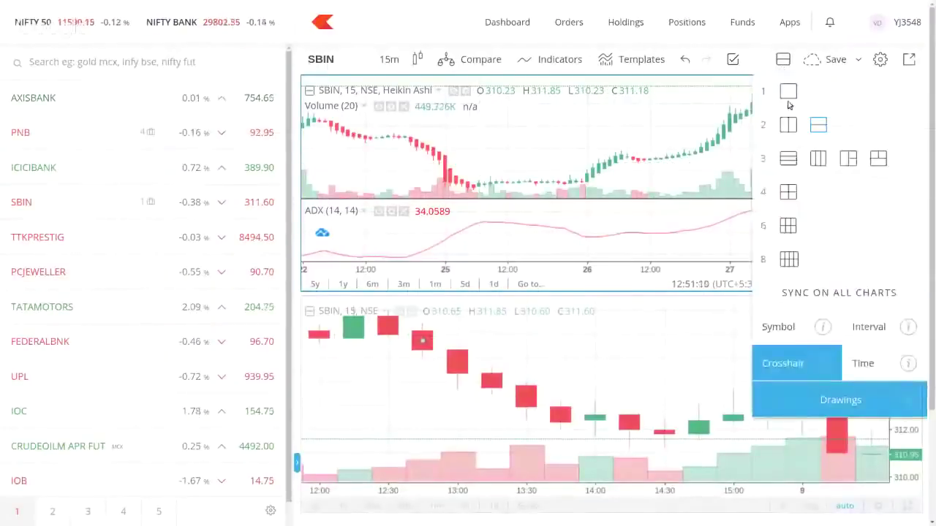
left_click(788, 91)
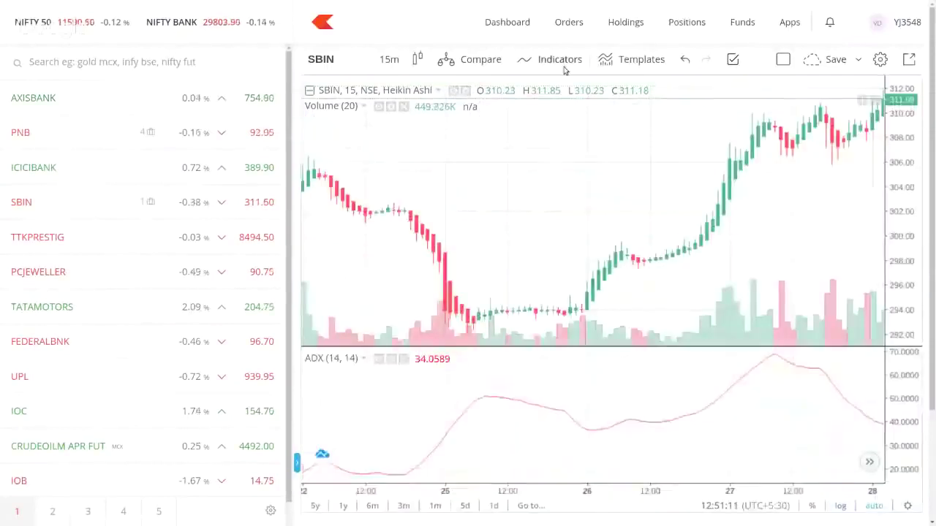
Open the profile settings in Kite and set the chart preference to ChartIQ
left_click(881, 24)
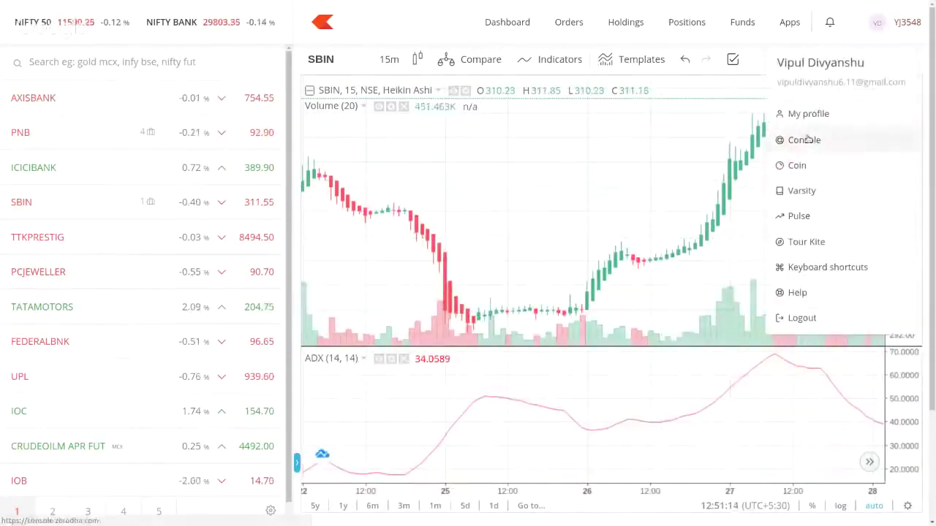
left_click(809, 114)
scroll(640, 338, "down", 6)
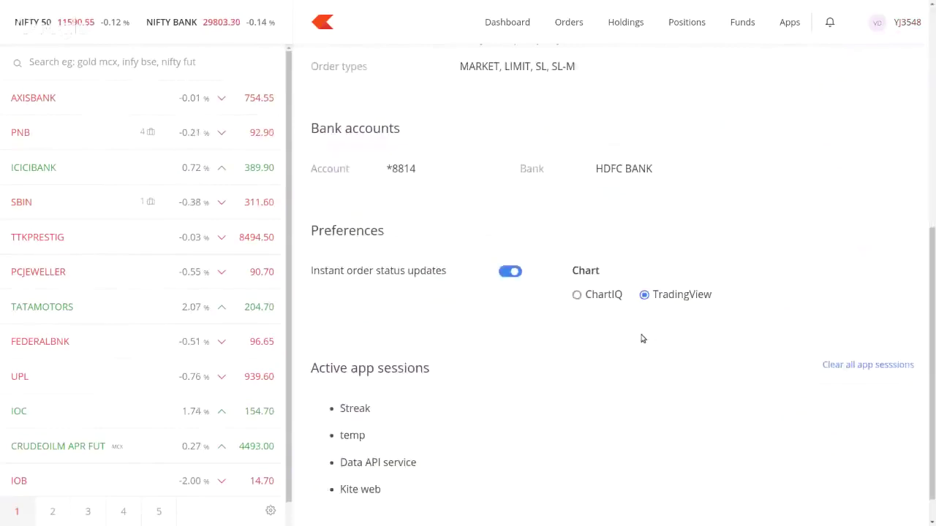
left_click(583, 300)
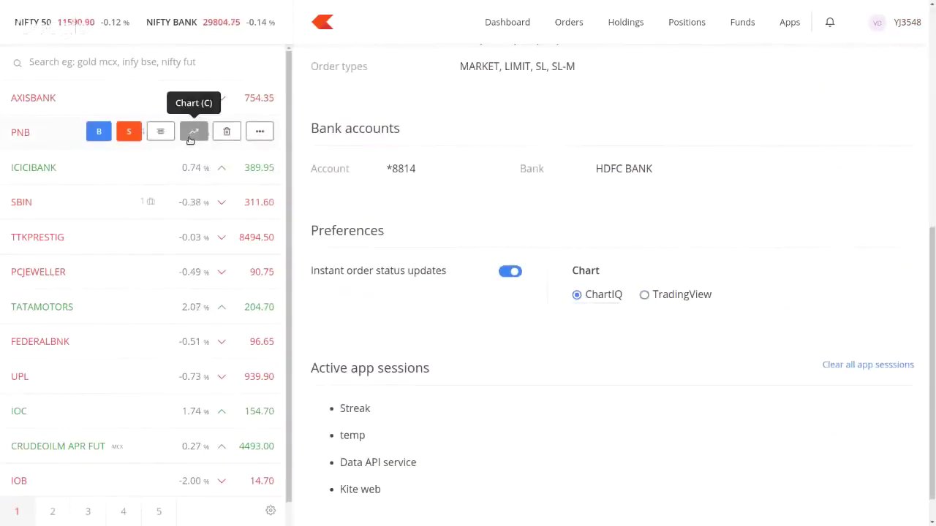
Open the ChartIQ chart from PNB in the watchlist and switch its symbol to SBIN on NSE
left_click(193, 132)
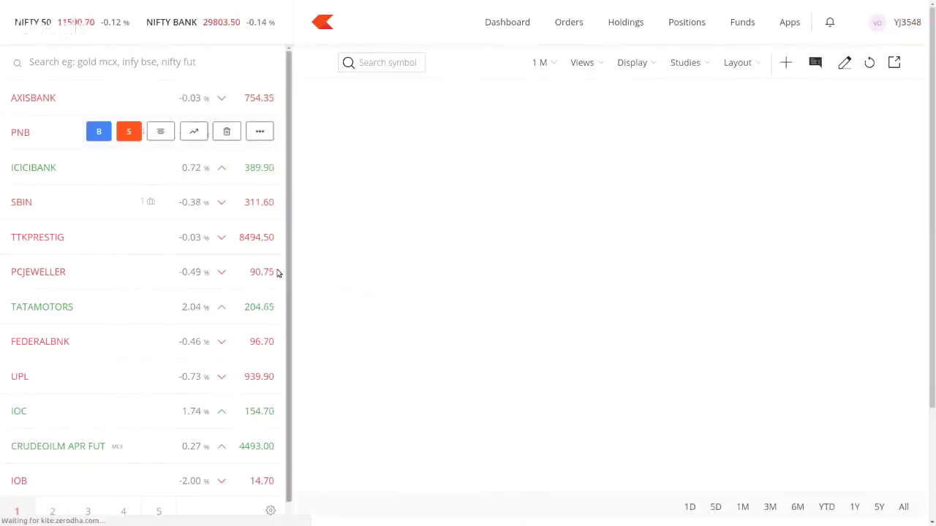
left_click(374, 64)
type("sbin")
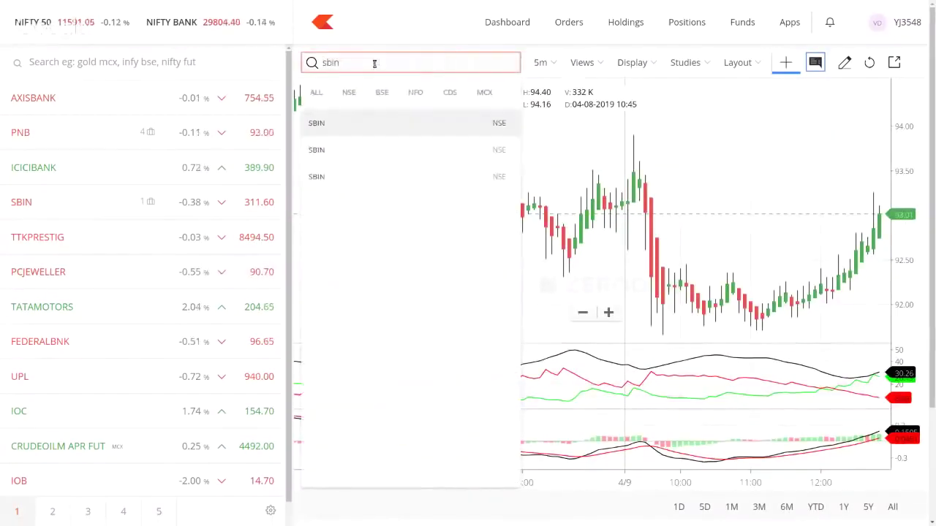
left_click(389, 122)
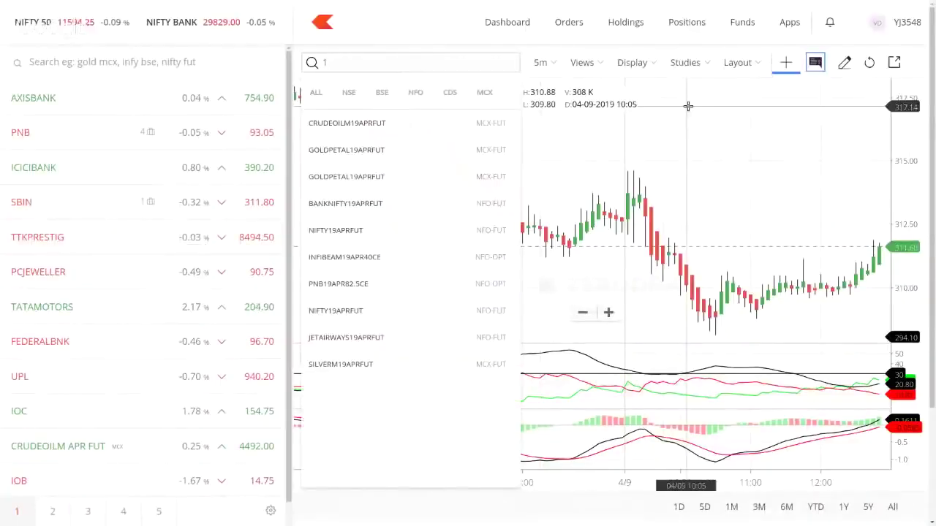
Add a Supertrend study with period 10 and multiplier 4 to the SBIN chart
left_click(675, 63)
left_click(700, 196)
type("sup")
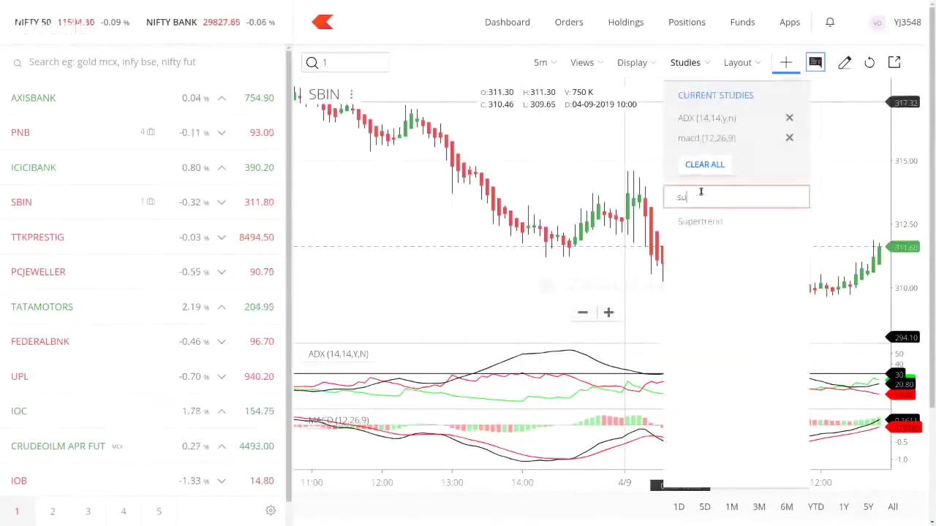
left_click(691, 221)
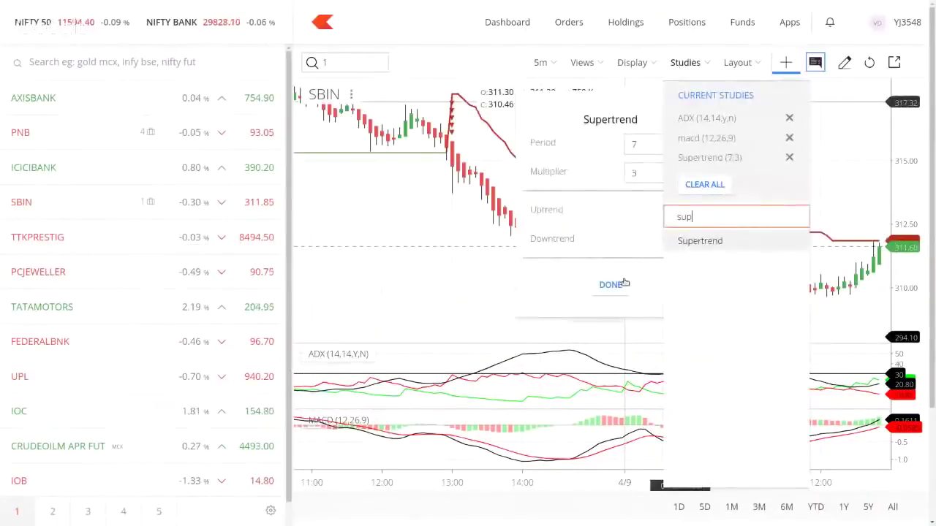
double_click(645, 146)
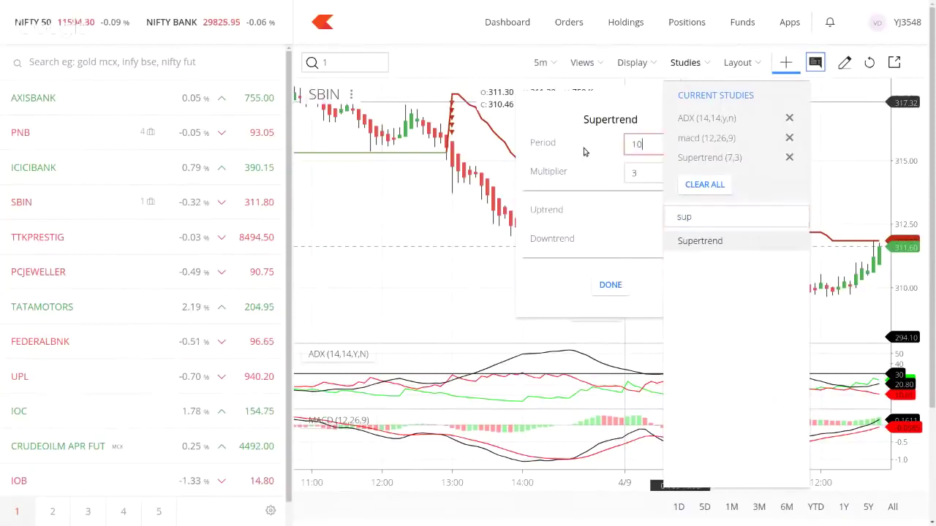
key("Tab")
type("4")
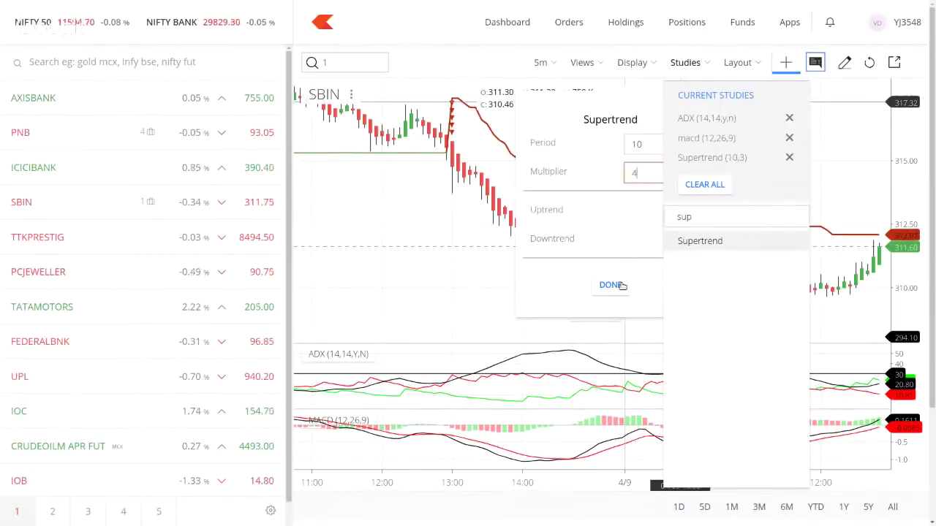
left_click(478, 267)
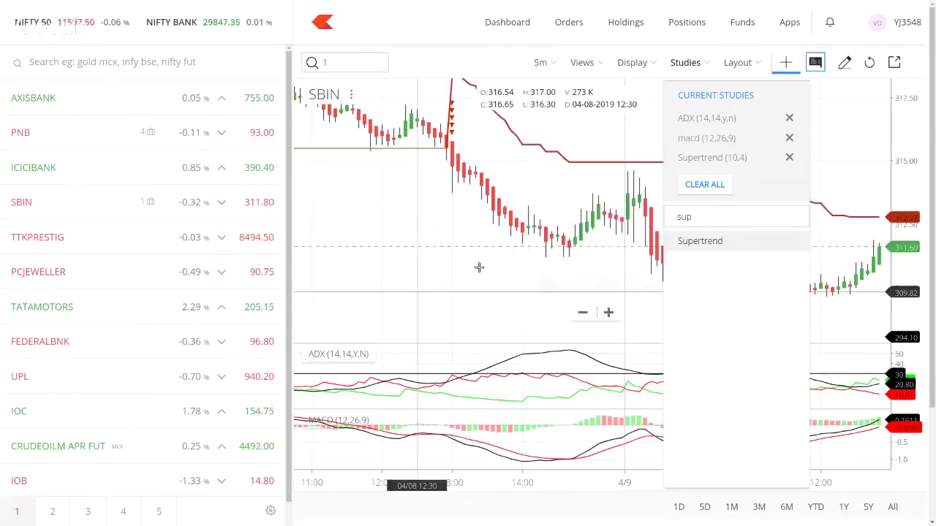
Remove the ADX and MACD studies from the SBIN chart
left_click(596, 240)
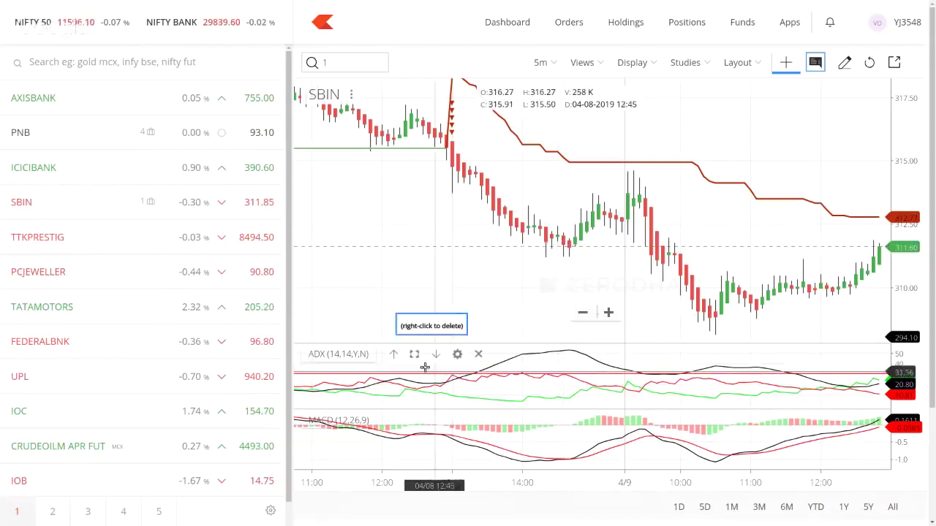
left_click(478, 355)
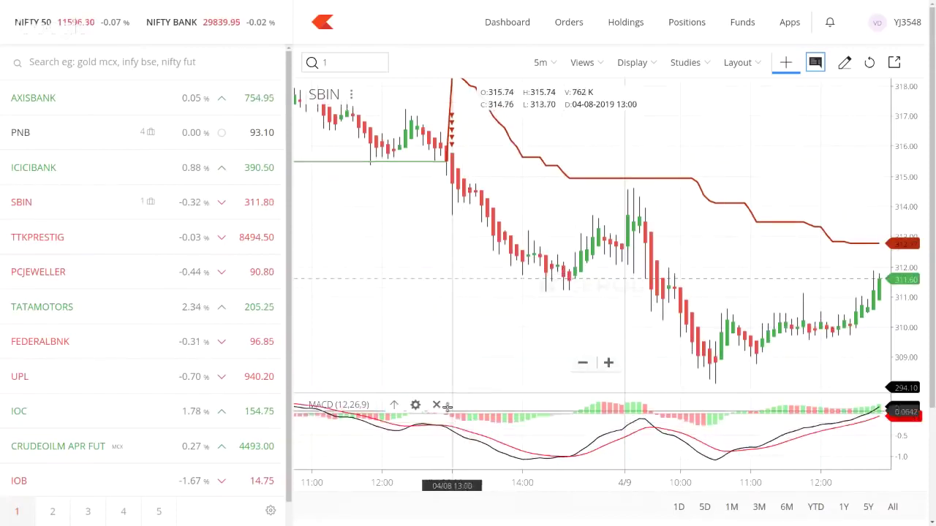
left_click(438, 401)
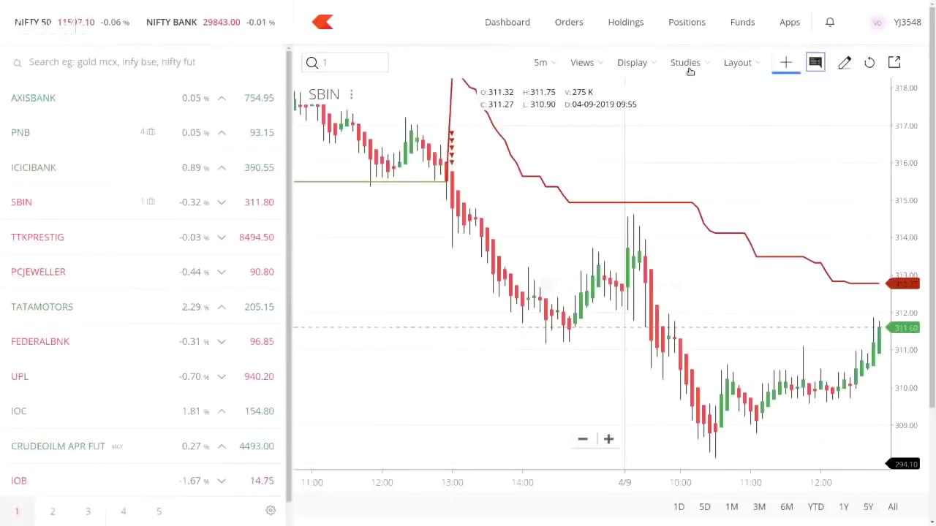
Add a True Range study to the SBIN chart with its default settings
left_click(681, 67)
type("sup")
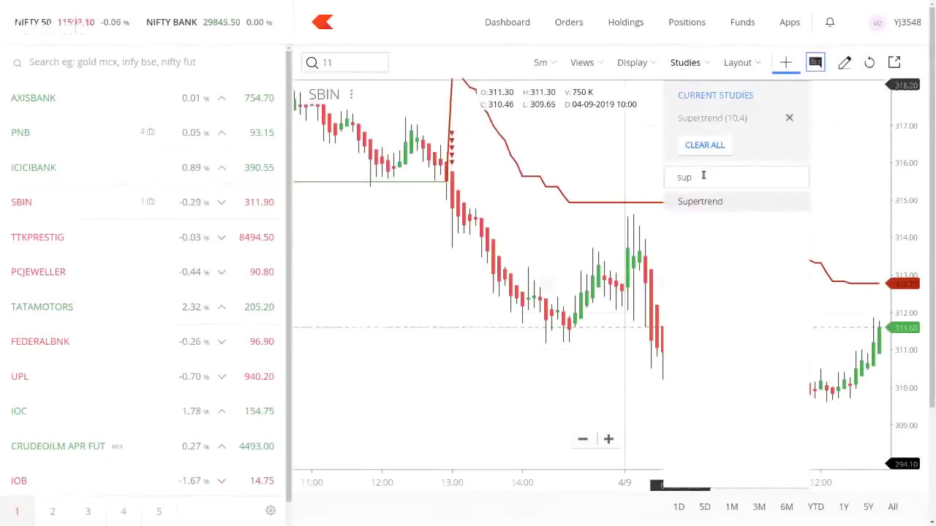
left_click(705, 175)
key("BackSpace")
key("BackSpace")
key("BackSpace")
type("tru")
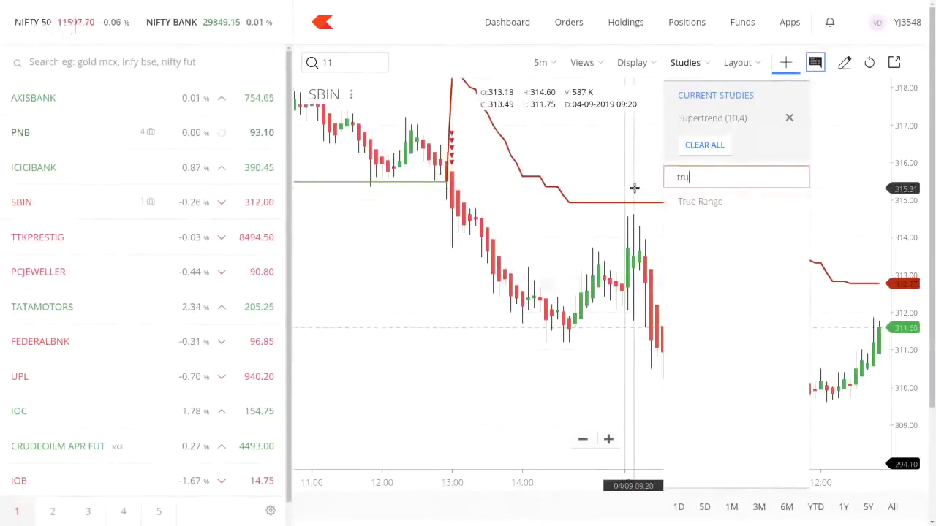
key("Down")
key("Return")
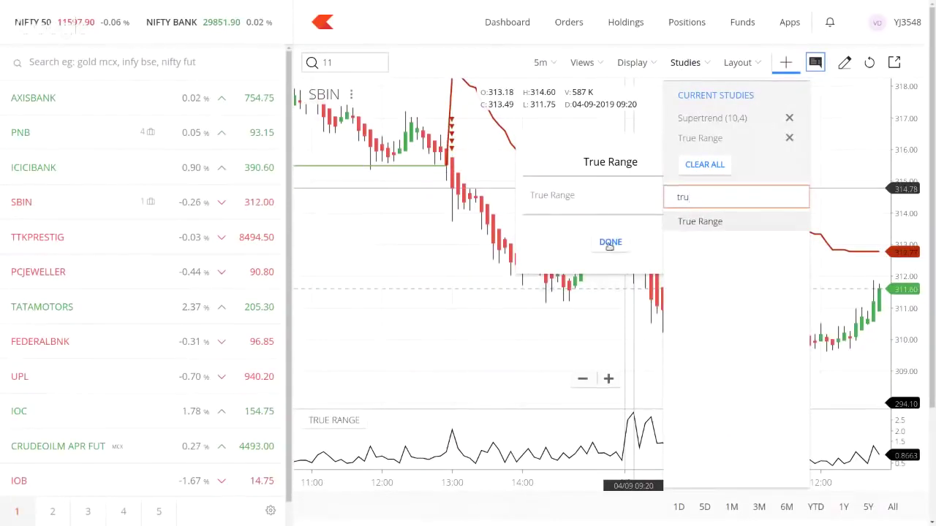
left_click(612, 242)
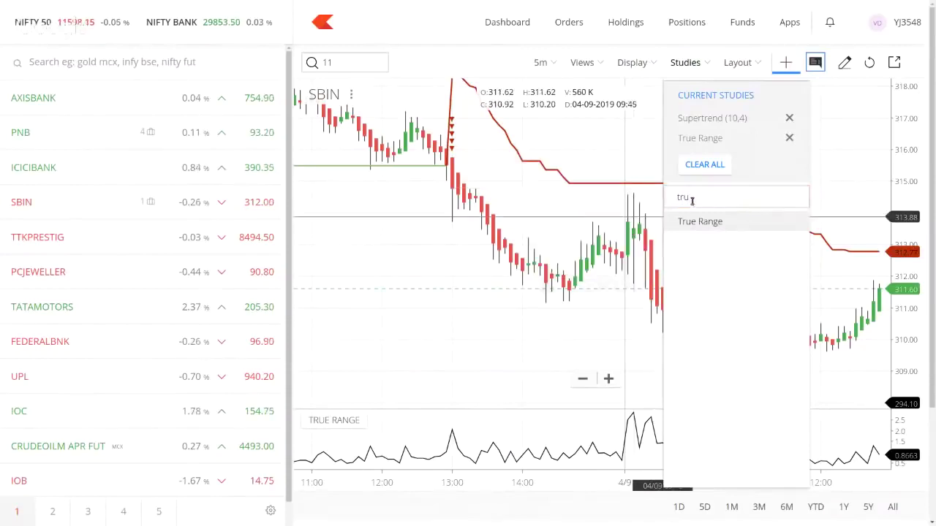
Add an Average True Range study with period 14 to the SBIN chart
left_click_drag(694, 201, 649, 200)
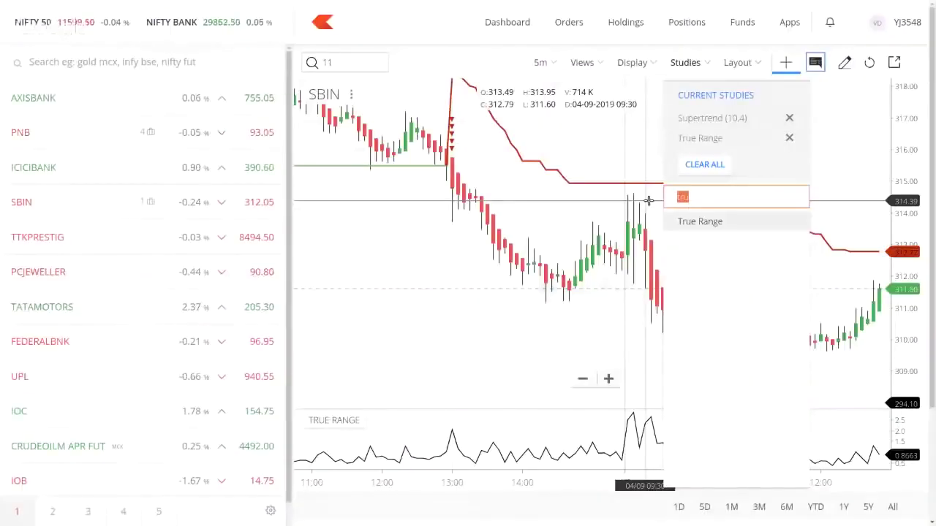
type("at")
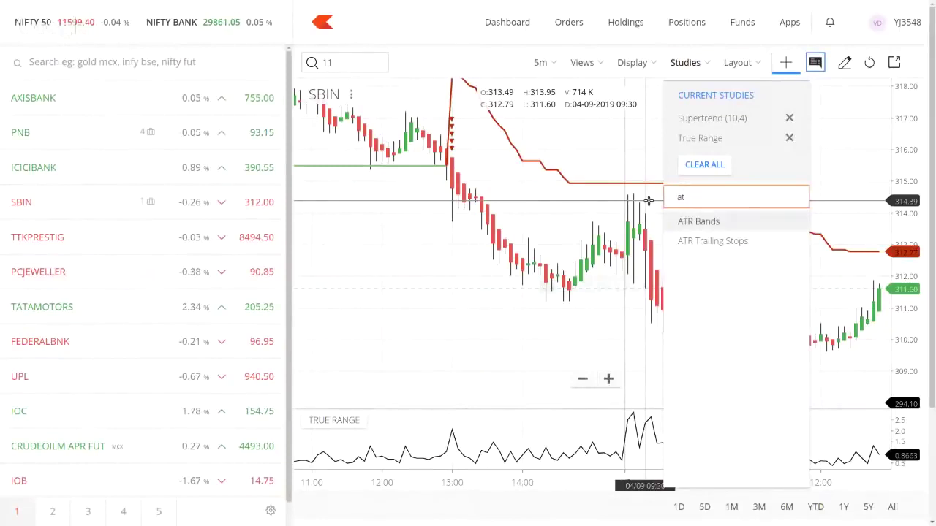
key("BackSpace")
key("BackSpace")
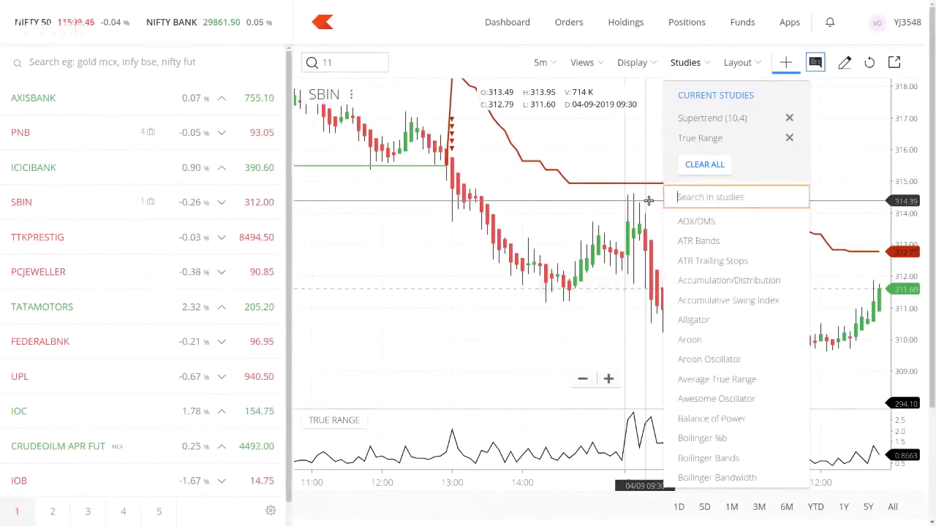
type("ave")
left_click(702, 220)
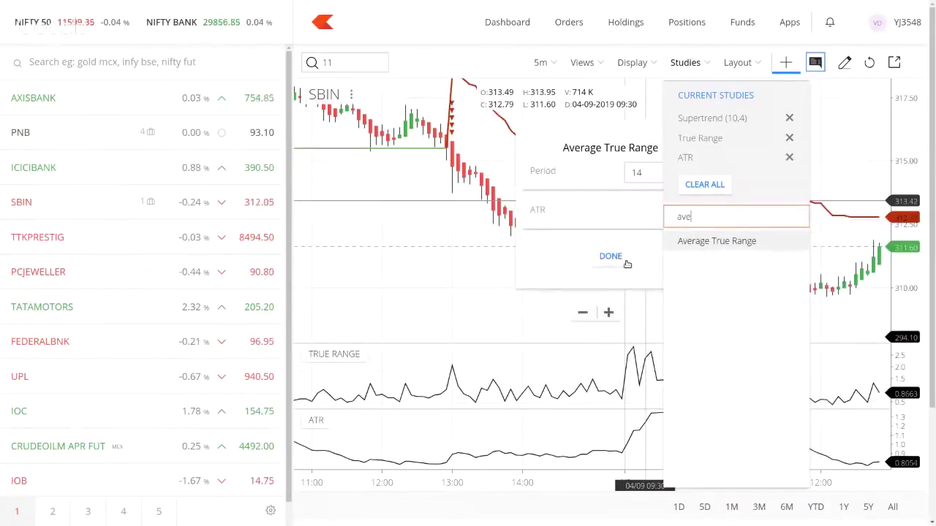
left_click(611, 257)
left_click(704, 63)
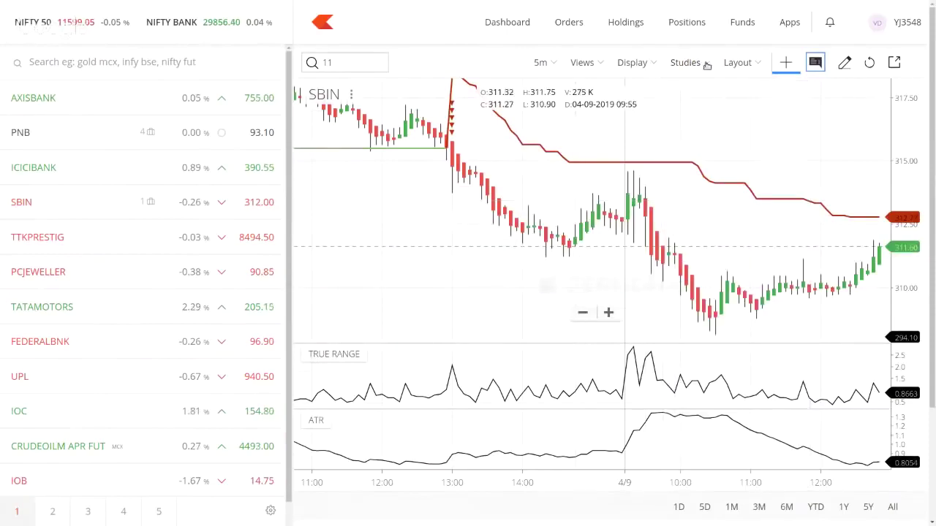
Add a Moving Average study of type exponential with period 50 to the SBIN chart
left_click(688, 66)
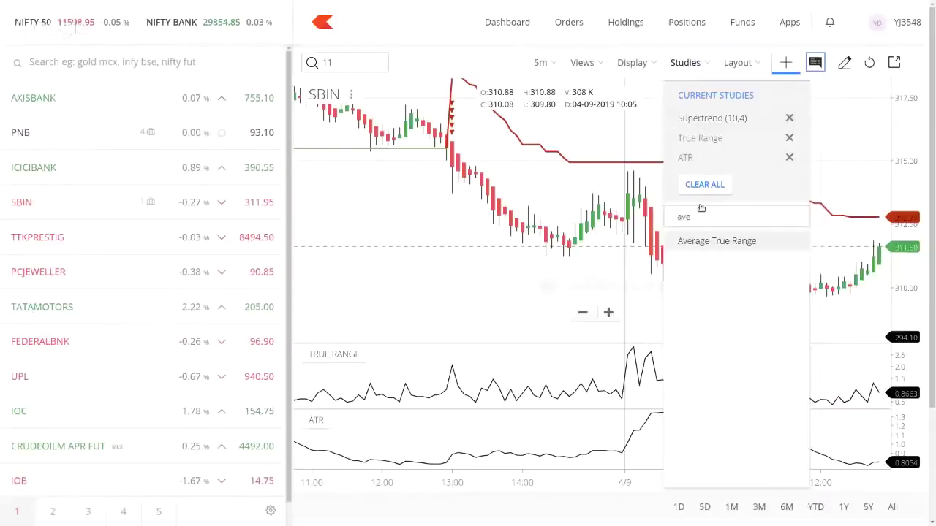
type("e")
key("BackSpace")
key("BackSpace")
key("BackSpace")
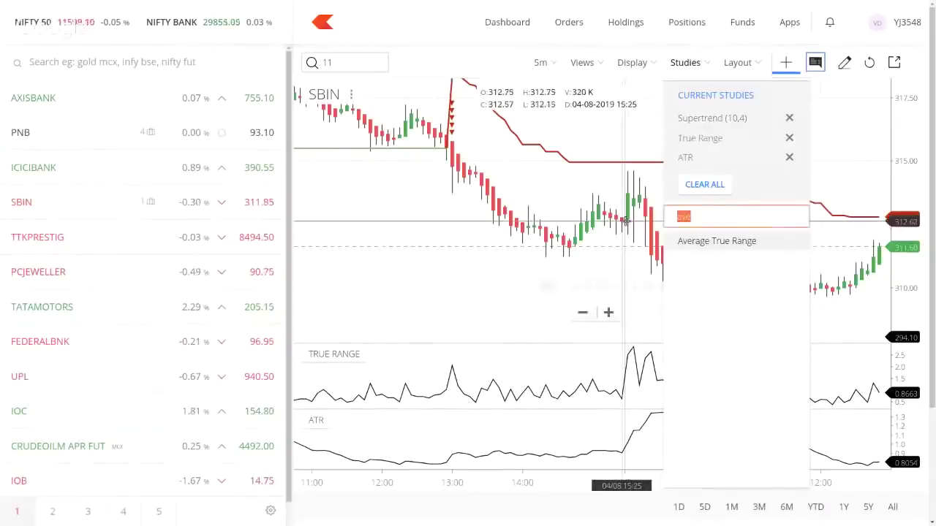
type("mov")
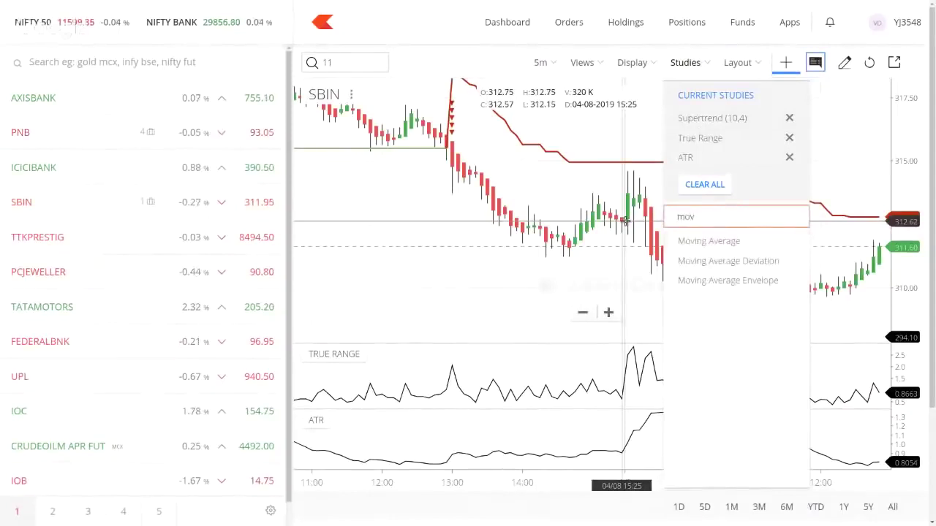
left_click(706, 241)
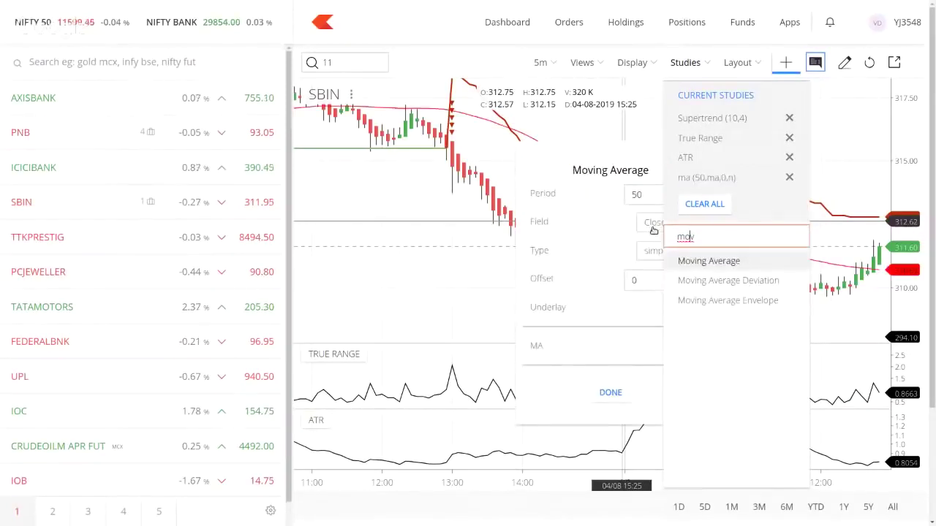
left_click(650, 253)
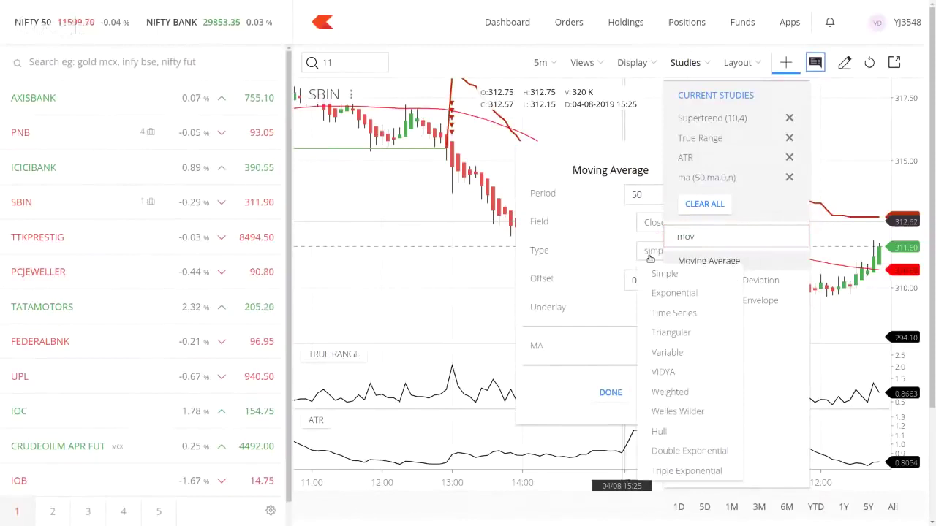
left_click(660, 295)
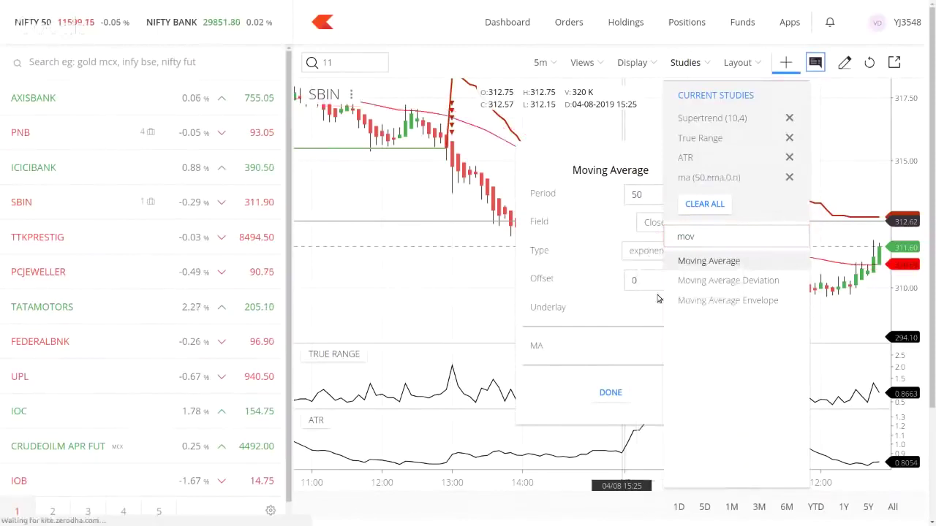
left_click(611, 395)
left_click(495, 323)
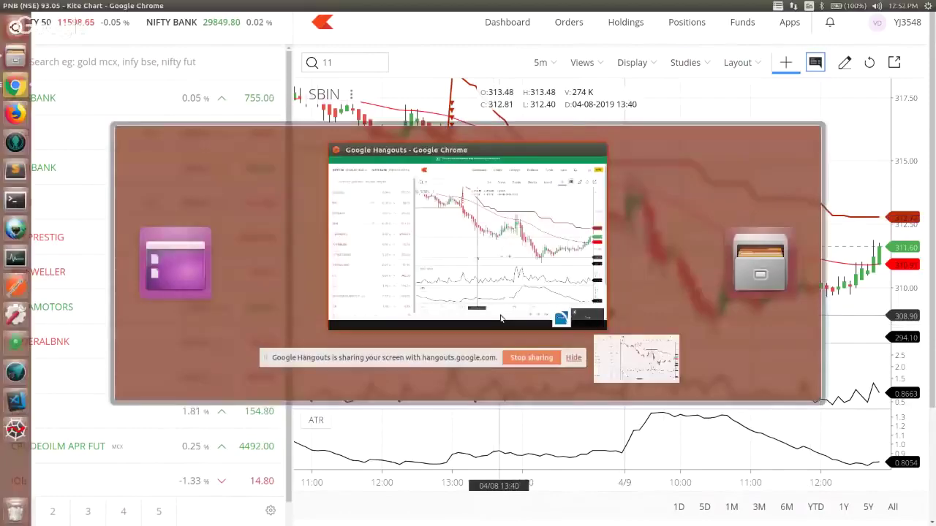
key("alt+Tab")
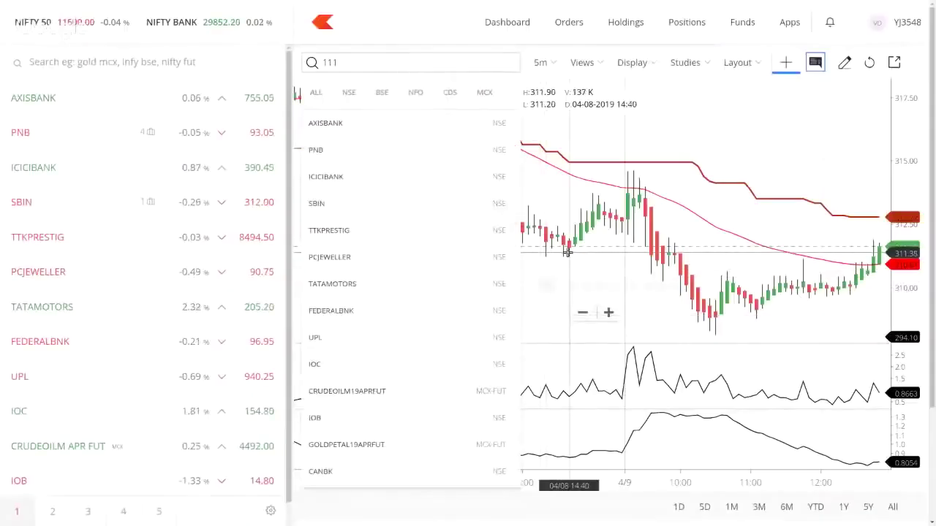
left_click(567, 253)
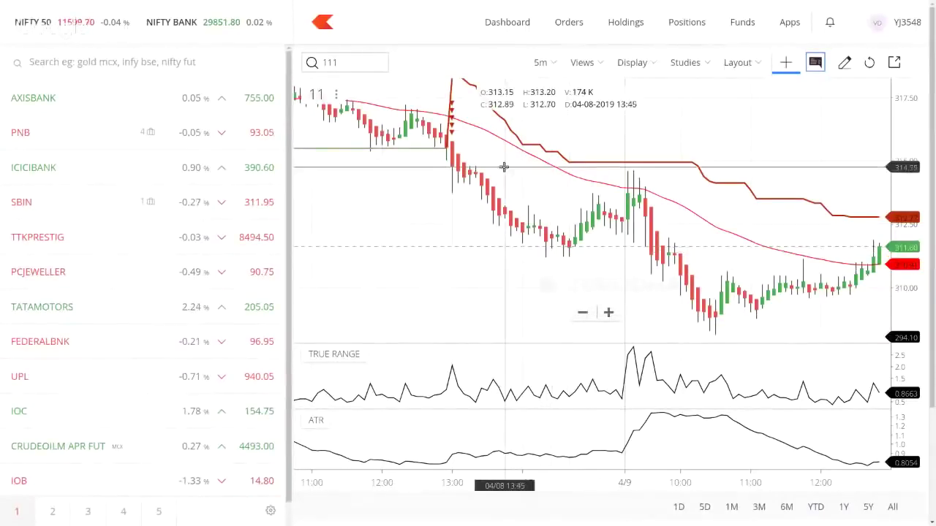
left_click_drag(494, 169, 571, 158)
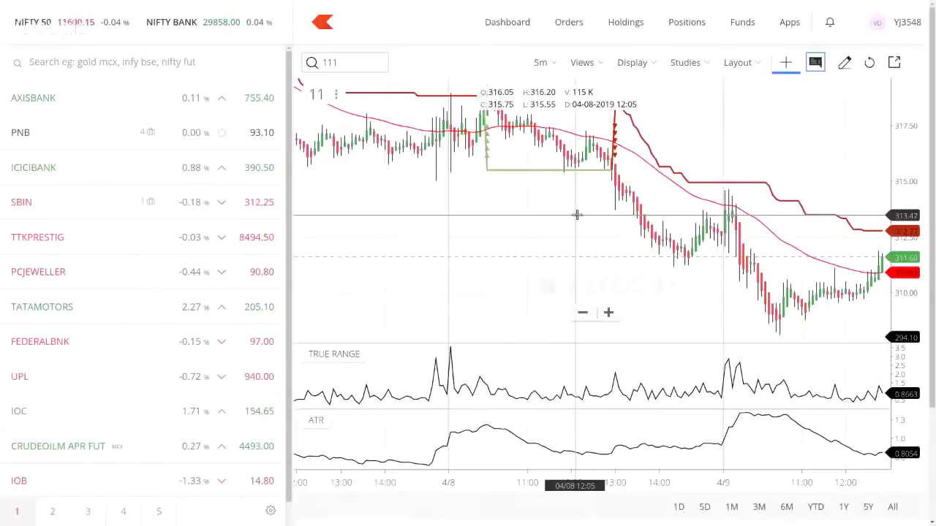
type("1")
left_click(617, 158)
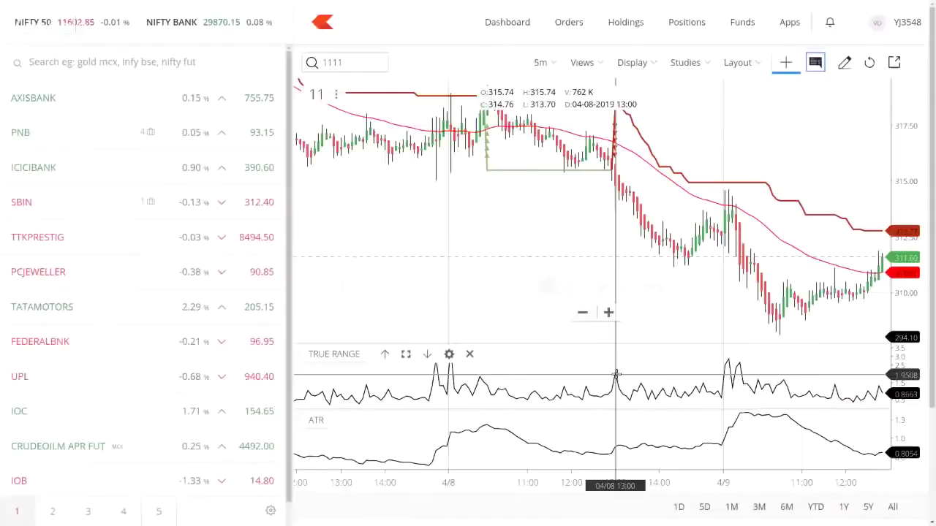
left_click(616, 379)
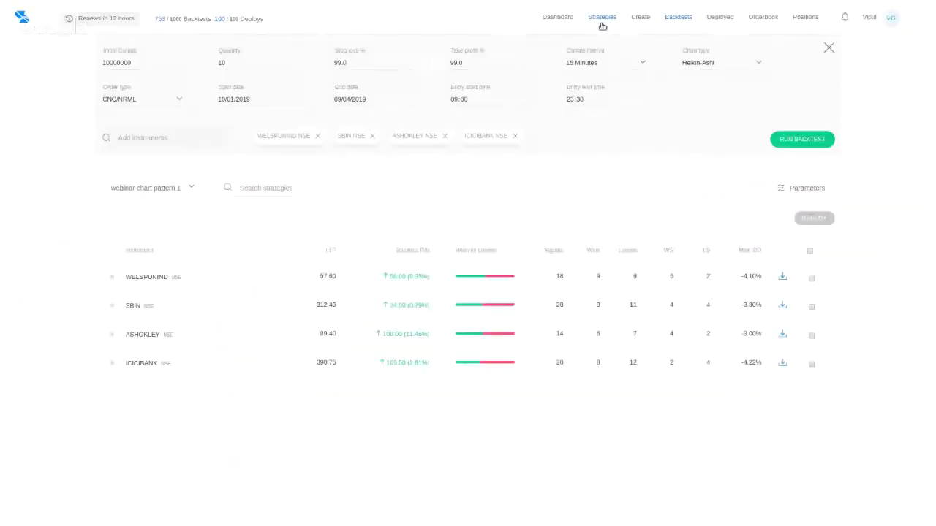
Start a new strategy and add SBIN NSE, WELSPUNIND NSE and ICICIBANK NSE as its instruments
left_click(632, 23)
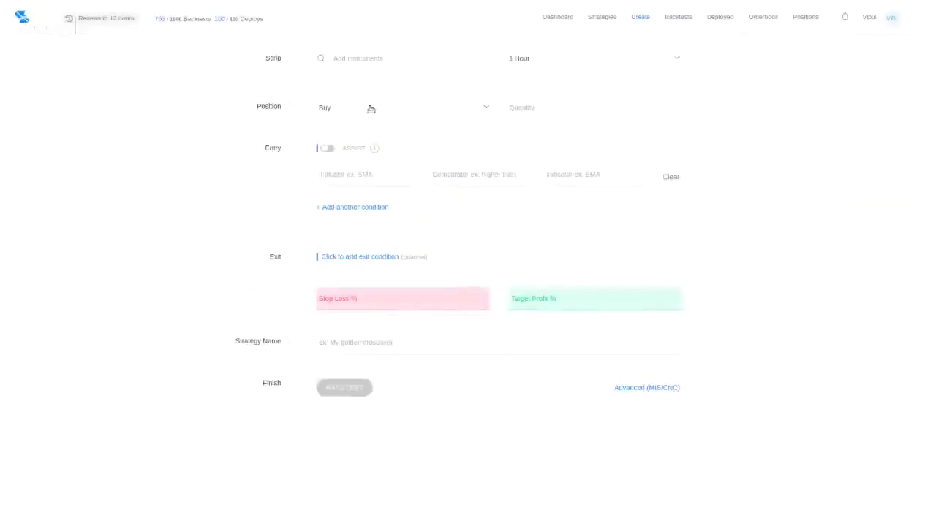
left_click(362, 63)
type("SBIN NSE")
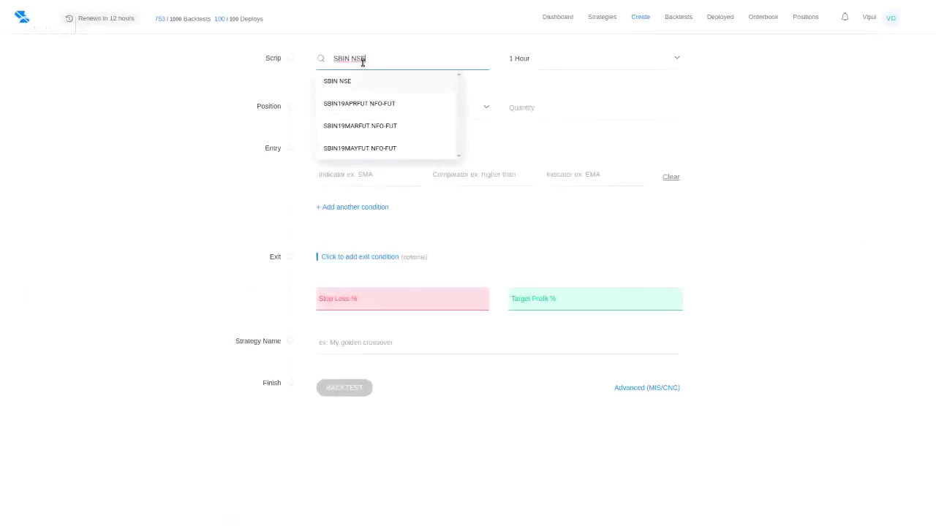
key("Return")
type("wel")
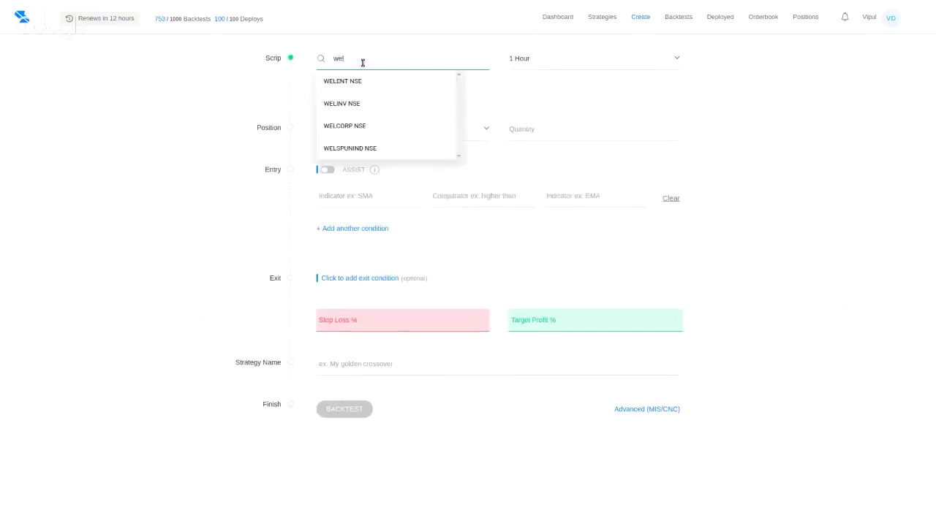
left_click(365, 149)
type("icic")
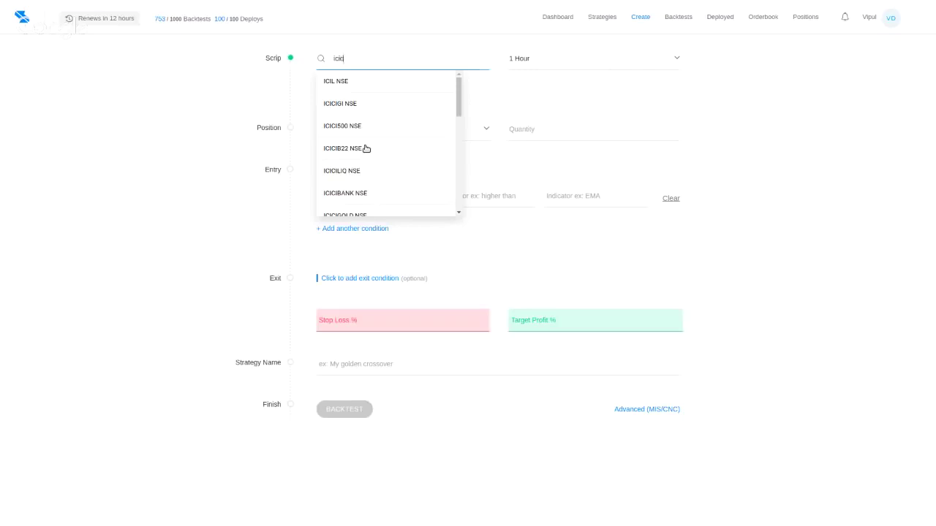
type("bank")
key("Down")
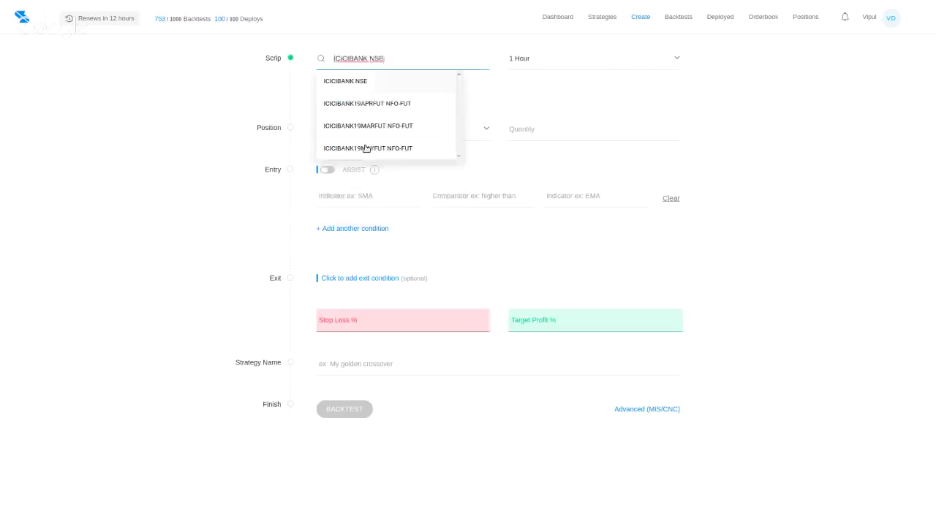
key("Return")
Set the strategy's candle interval to 5 Minutes and the buy quantity to 10
left_click(590, 64)
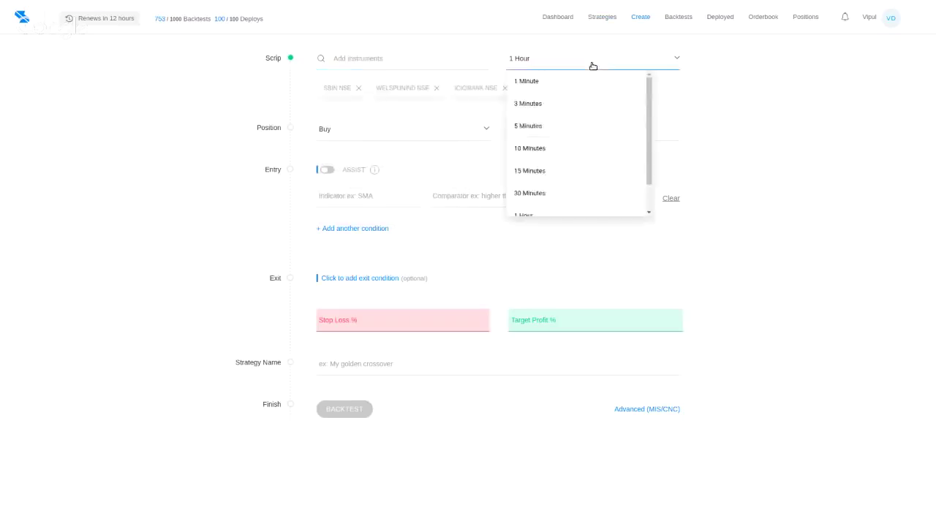
left_click(569, 119)
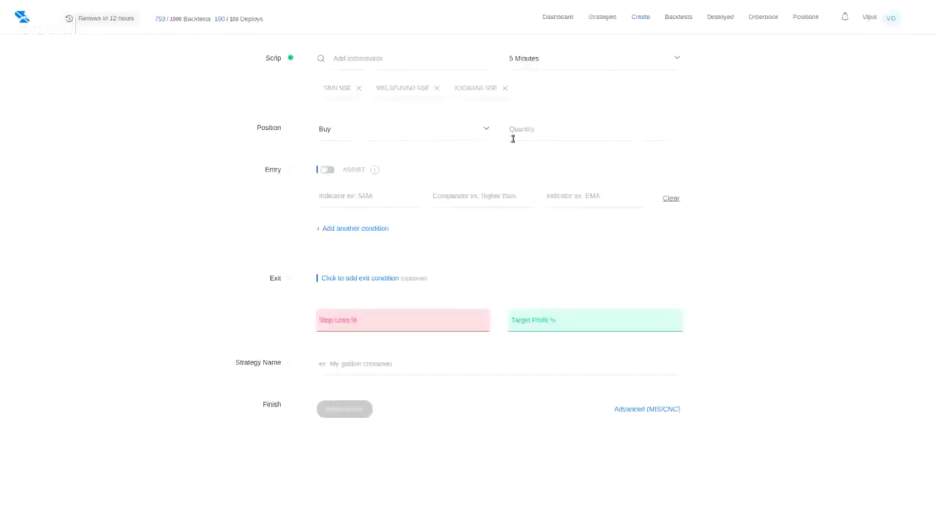
left_click(516, 138)
type("10")
left_click(358, 199)
type("sup")
key("Return")
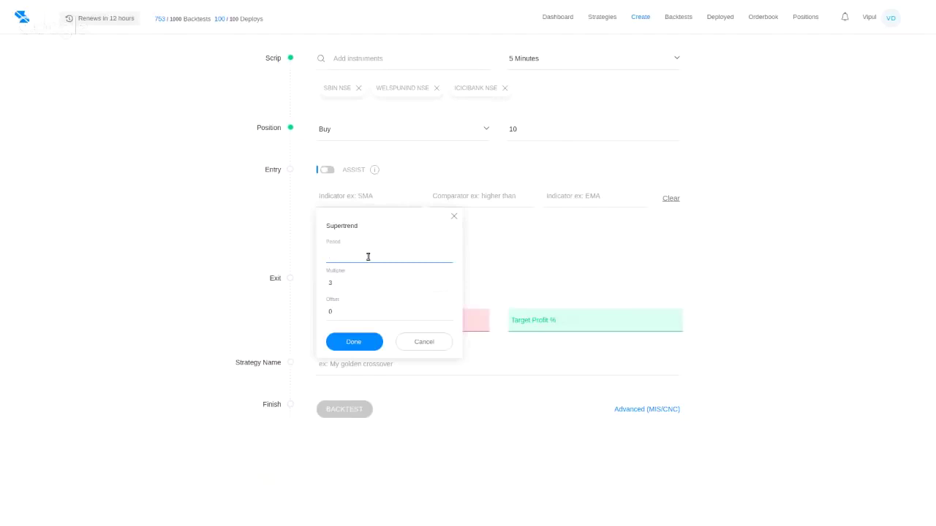
key("Tab")
type("4")
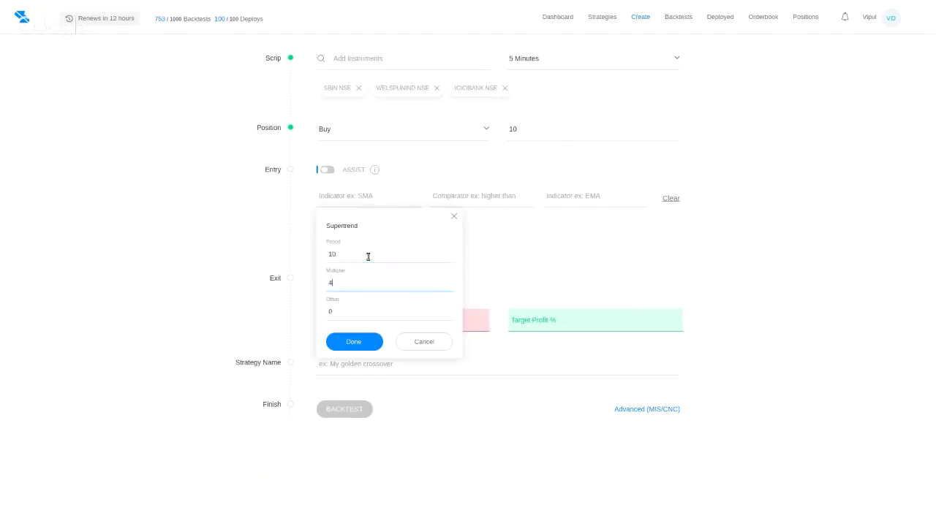
left_click(364, 336)
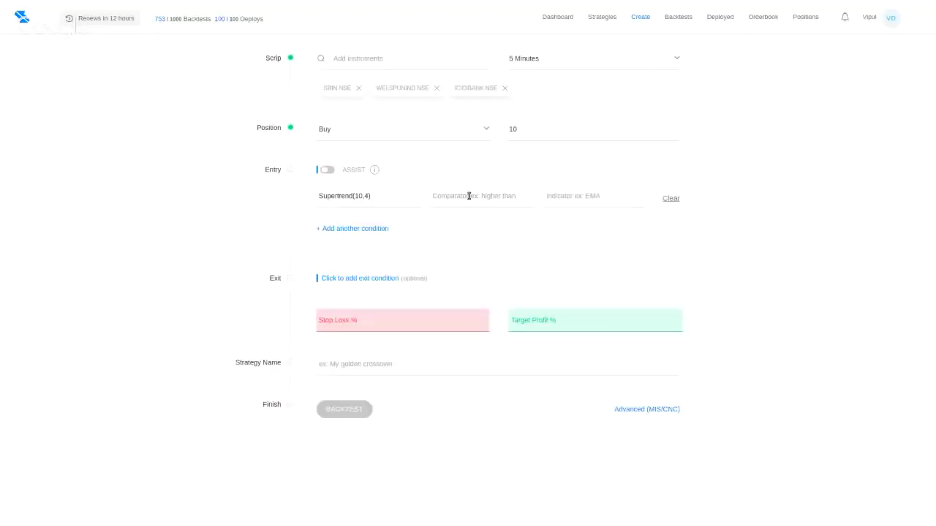
left_click(469, 196)
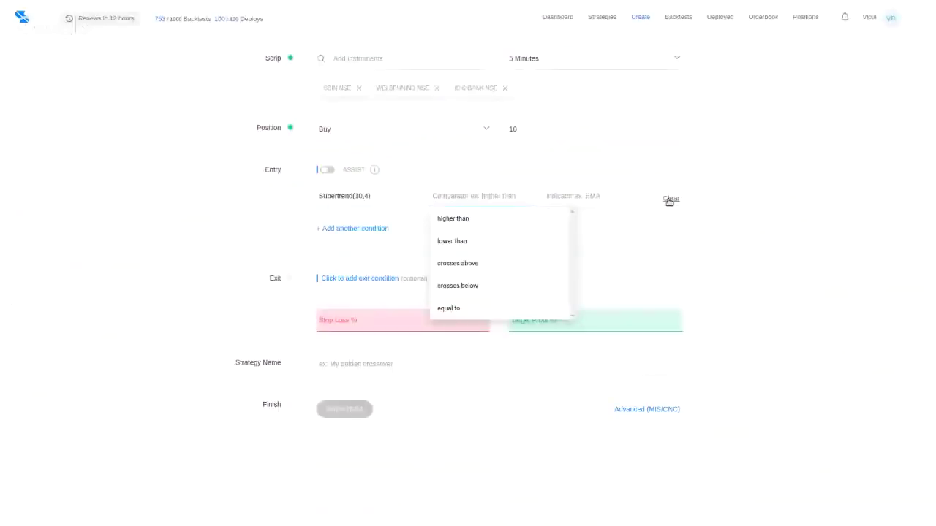
left_click(670, 199)
Define the first entry condition as Close higher than Supertrend with period 10 and multiplier 4
left_click(403, 196)
type("clo")
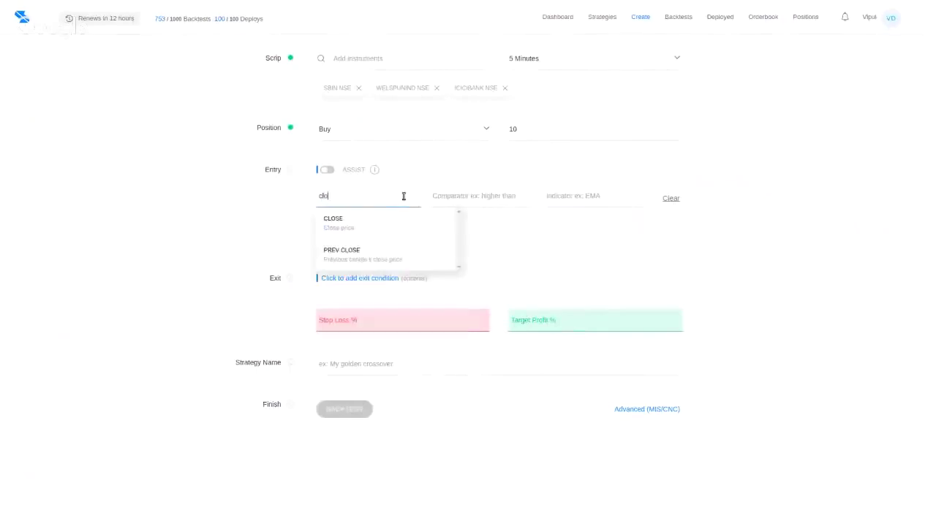
type("se")
key("Return")
key("Down")
key("Return")
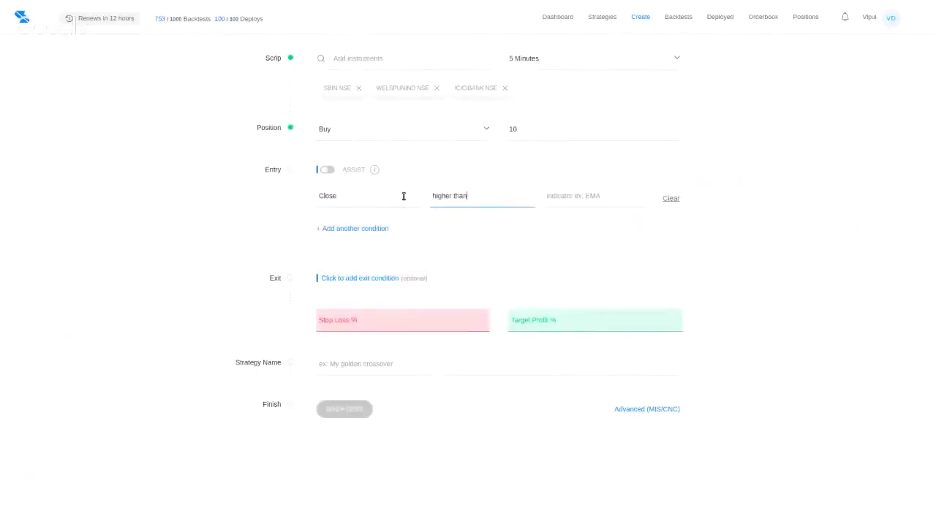
type("supt")
key("Return")
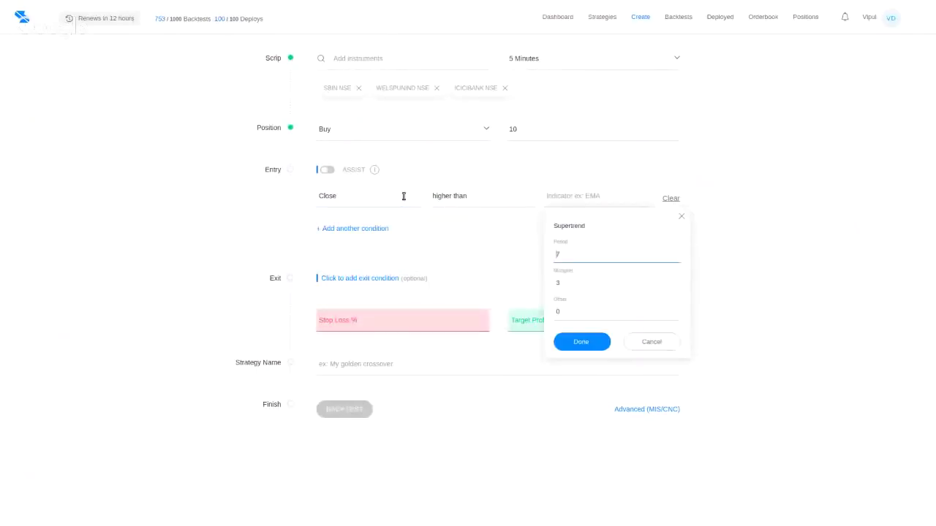
key("Tab")
type("4")
left_click(579, 341)
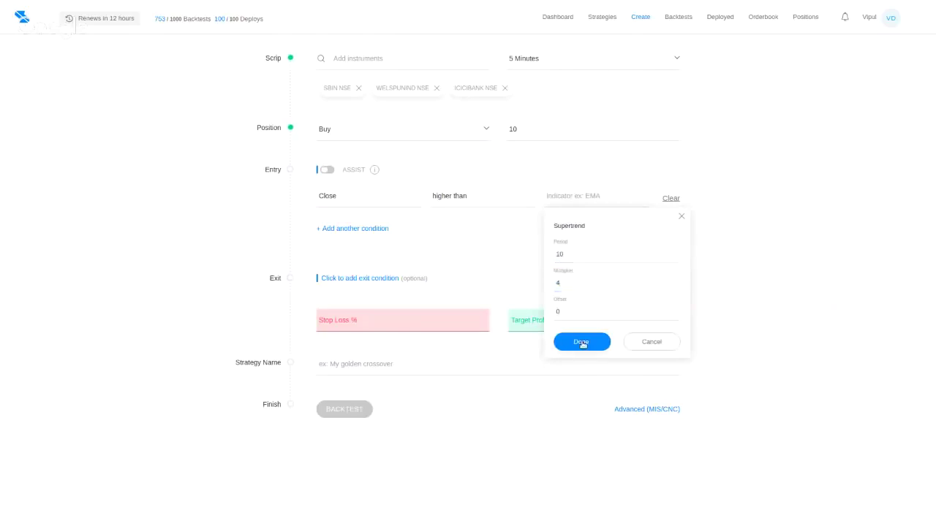
Add a second entry condition joined by and: TR crosses above ATR with period 14
left_click(337, 228)
left_click(380, 232)
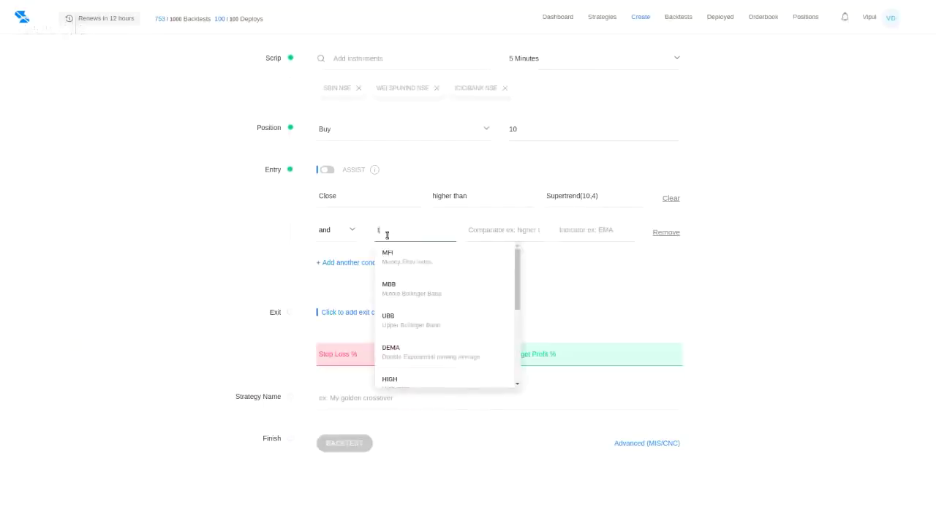
type("TR")
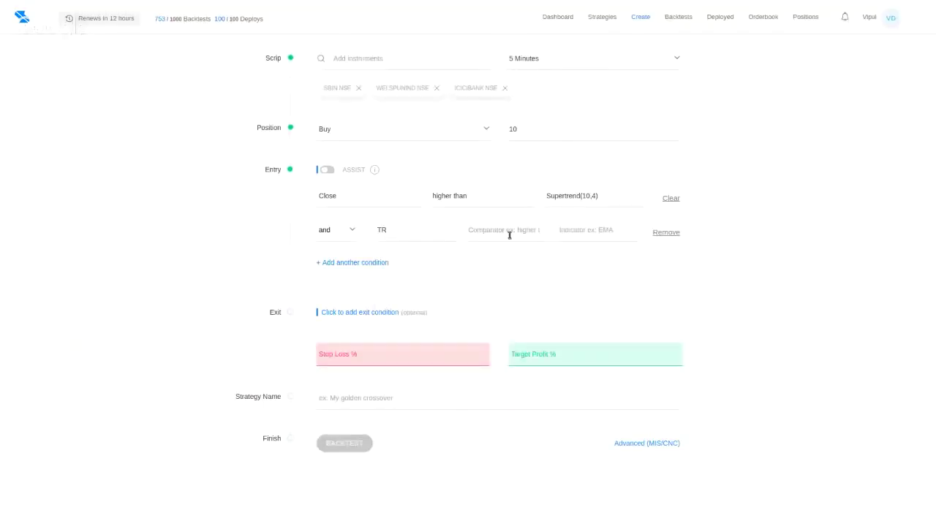
left_click(510, 233)
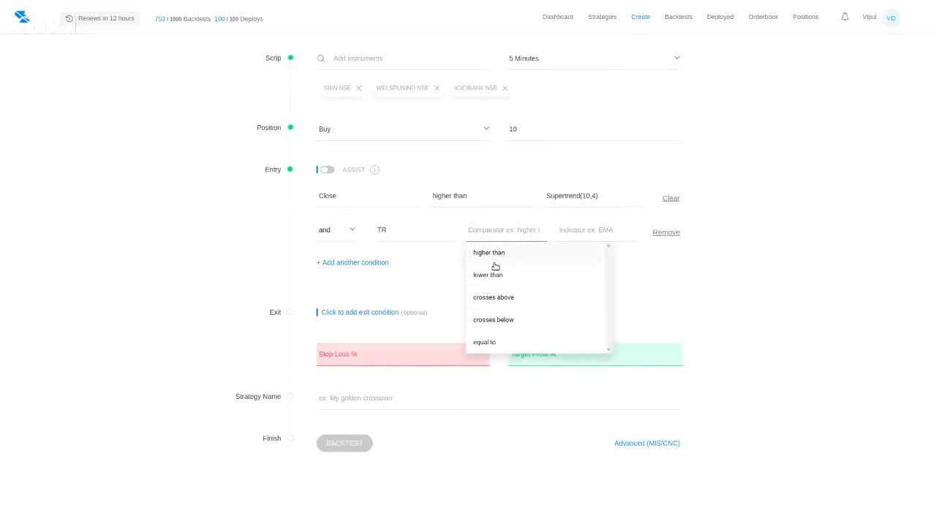
left_click(512, 299)
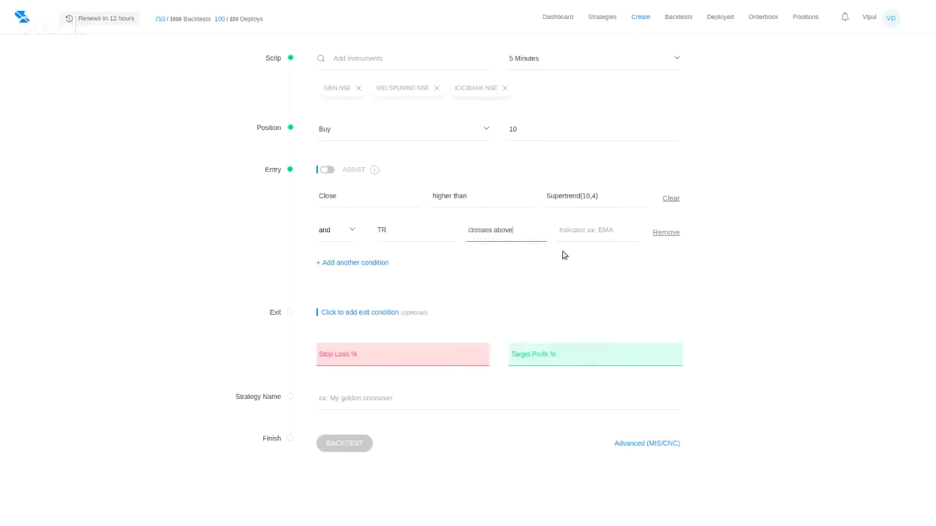
left_click(585, 235)
type("at")
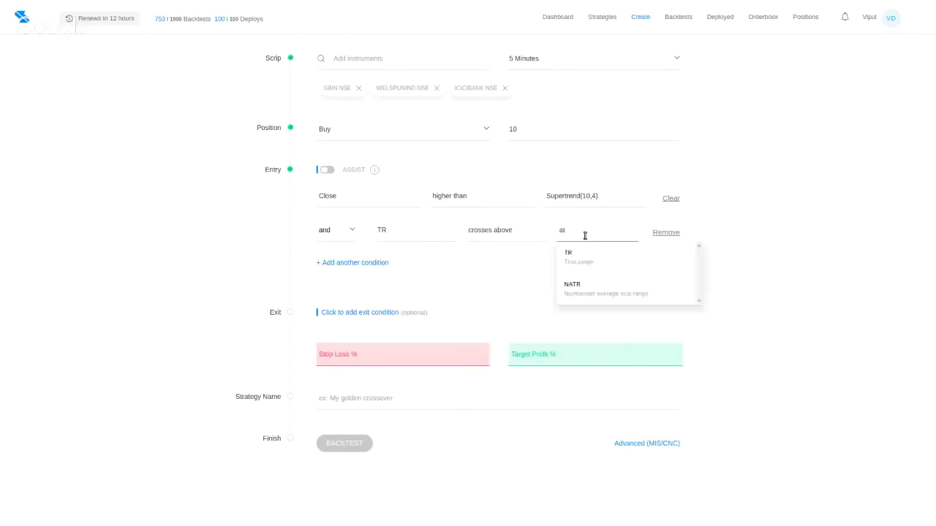
key("BackSpace")
key("BackSpace")
type("n")
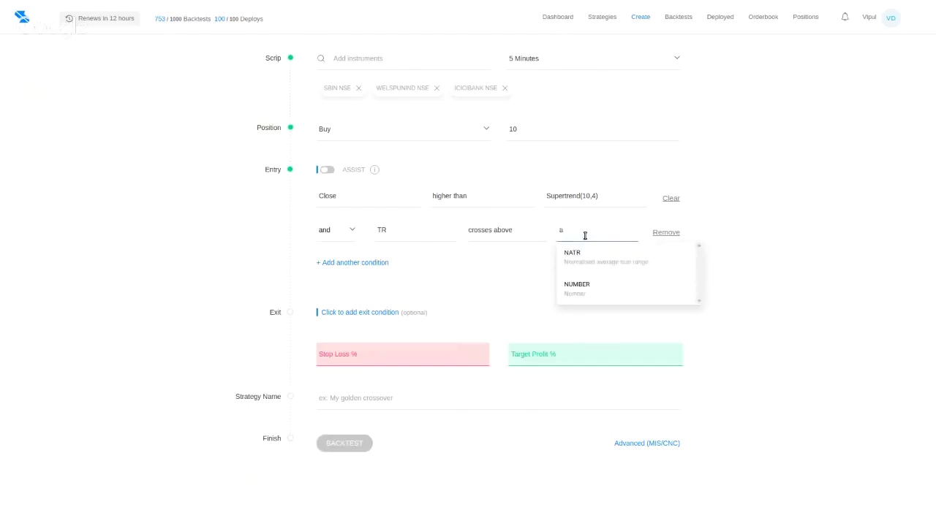
type("ve")
key("Return")
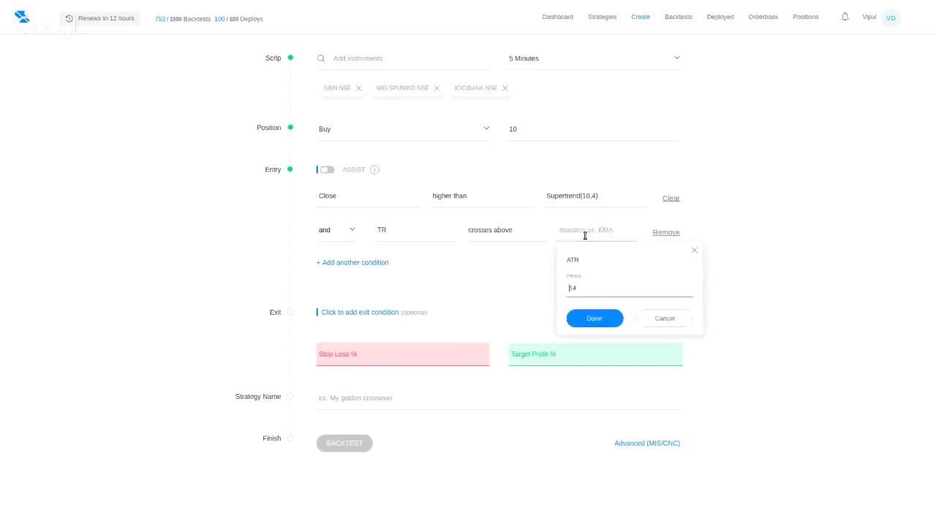
left_click(589, 319)
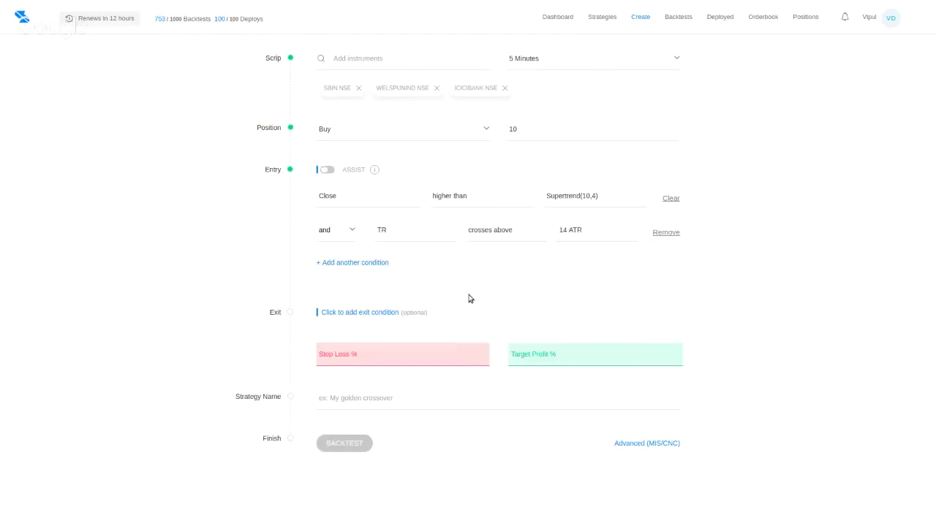
Add a third entry condition joined by and: Close lower than EMA with period 200
left_click(371, 265)
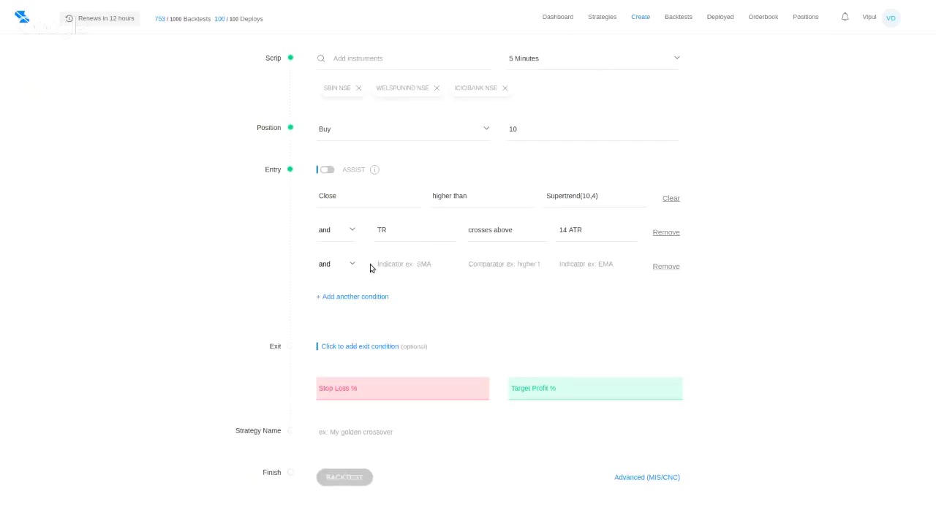
left_click(399, 272)
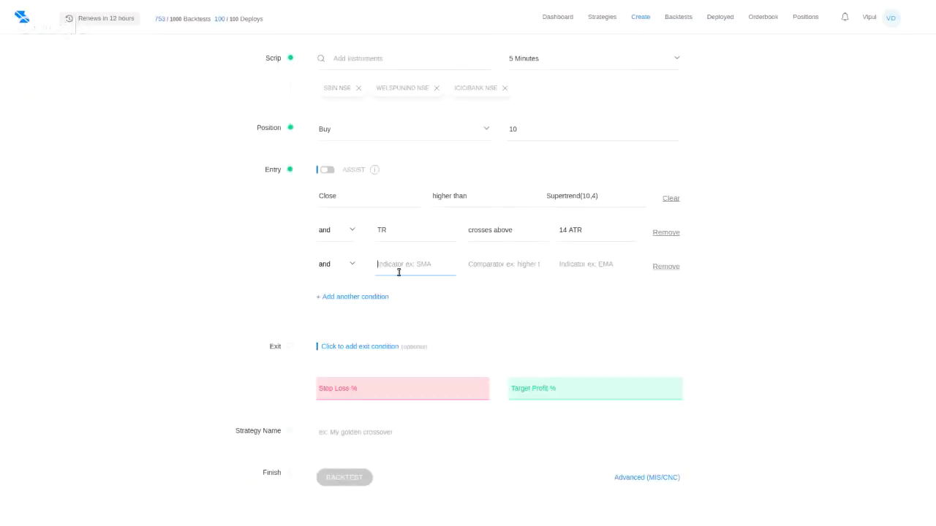
type("Close")
key("Return")
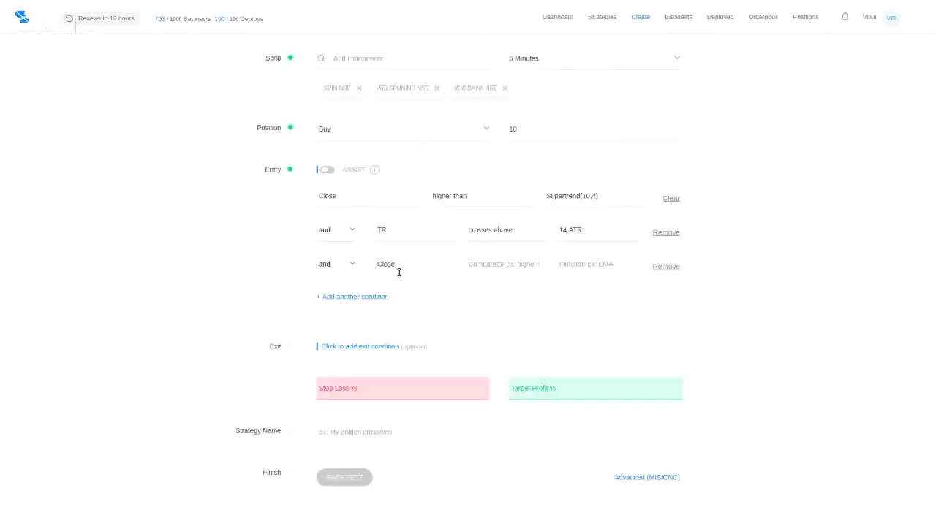
key("Tab")
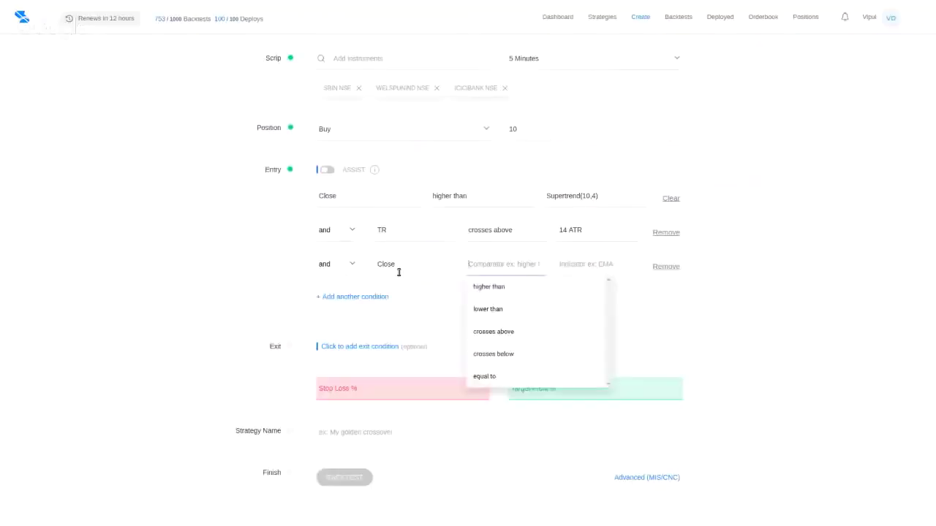
key("Down")
key("Down")
key("Tab")
type("em")
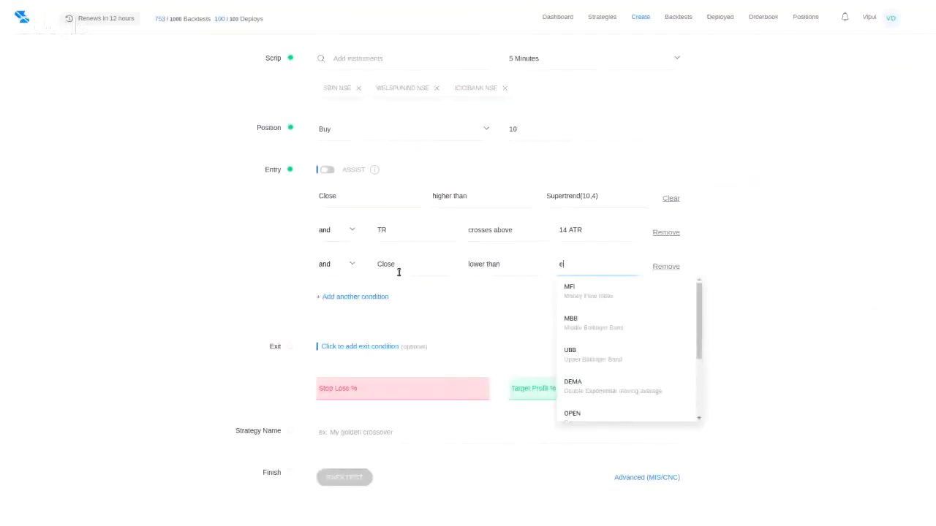
key("Return")
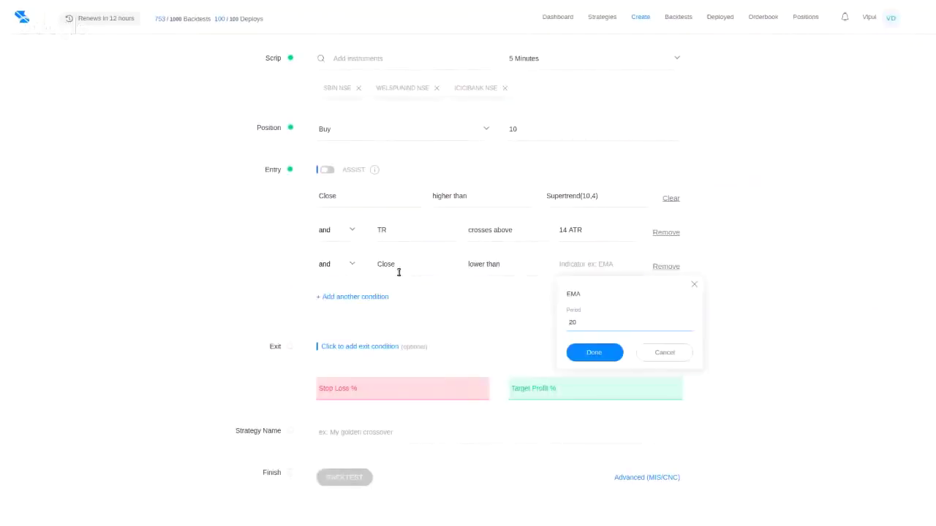
type("0")
left_click(590, 352)
Set the exit stop loss to 1% and the target profit to 2.5%
left_click(415, 384)
type("1")
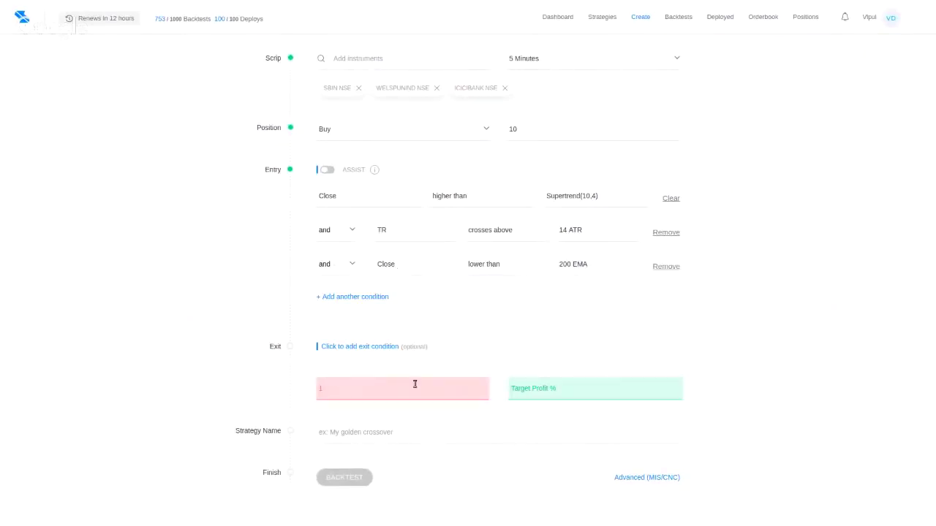
key("Tab")
type("2")
key("Tab")
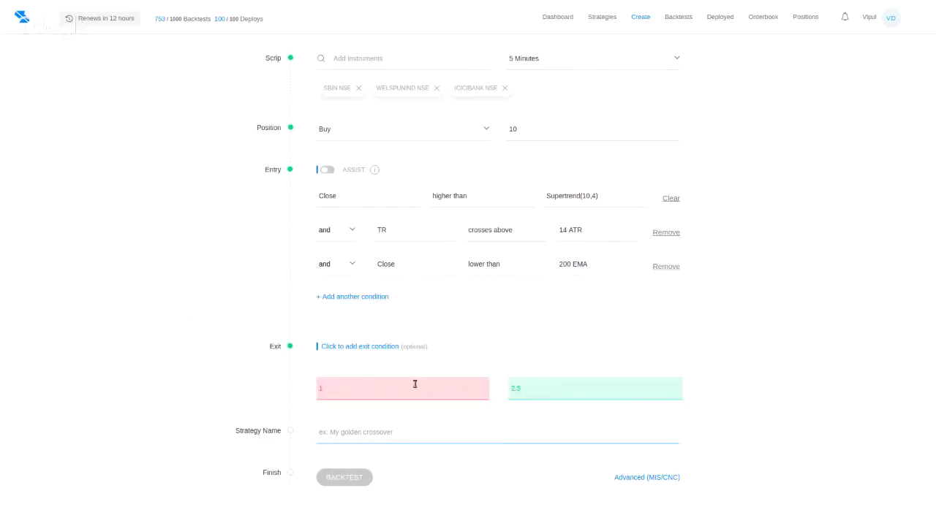
Name the strategy "webinar strat 2" and open its advanced MIS/CNC options
key("alt+Tab")
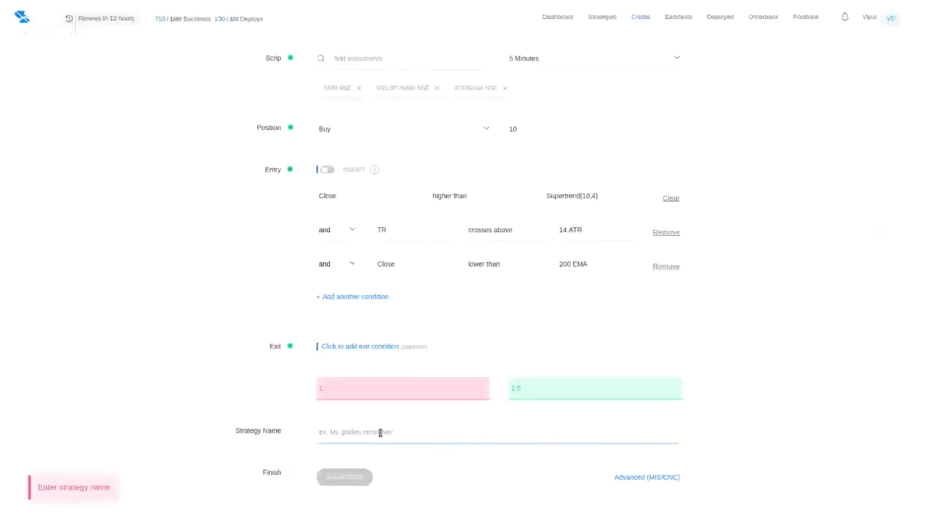
type("web")
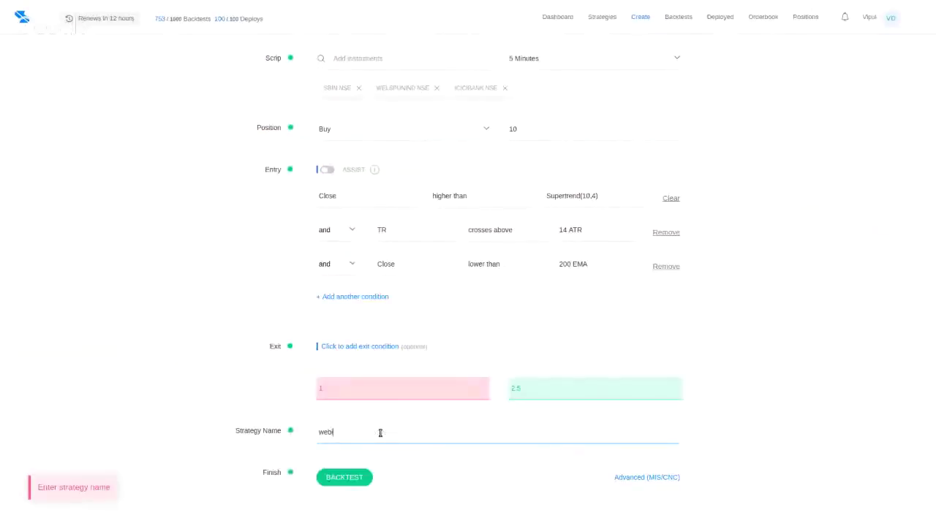
type("inar s")
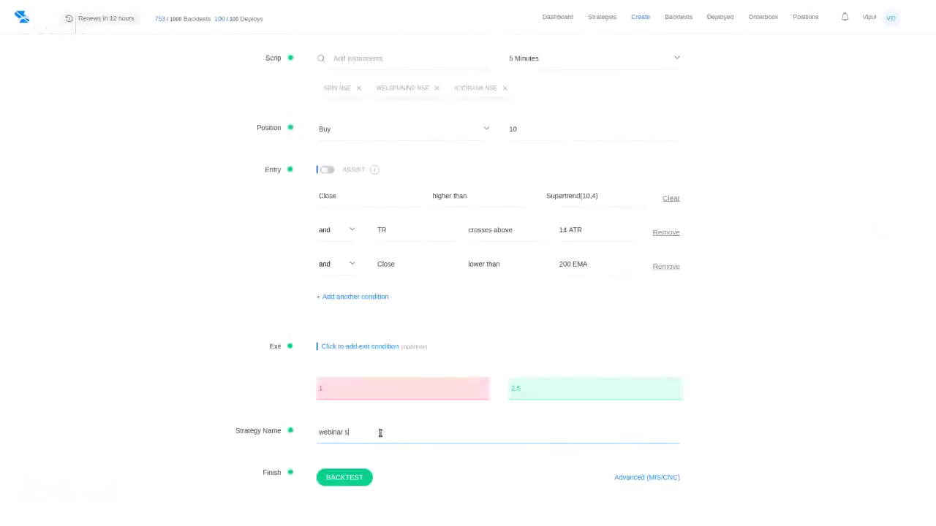
type("trat 2")
left_click(637, 480)
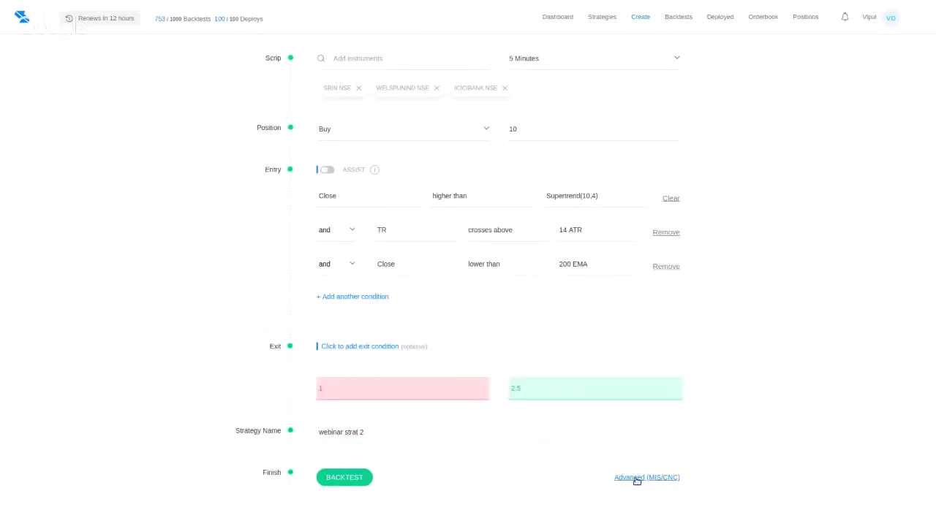
Set the strategy's chart type to Heikin-Ashi in the advanced options and run the backtest of webinar strat 2
left_click(619, 480)
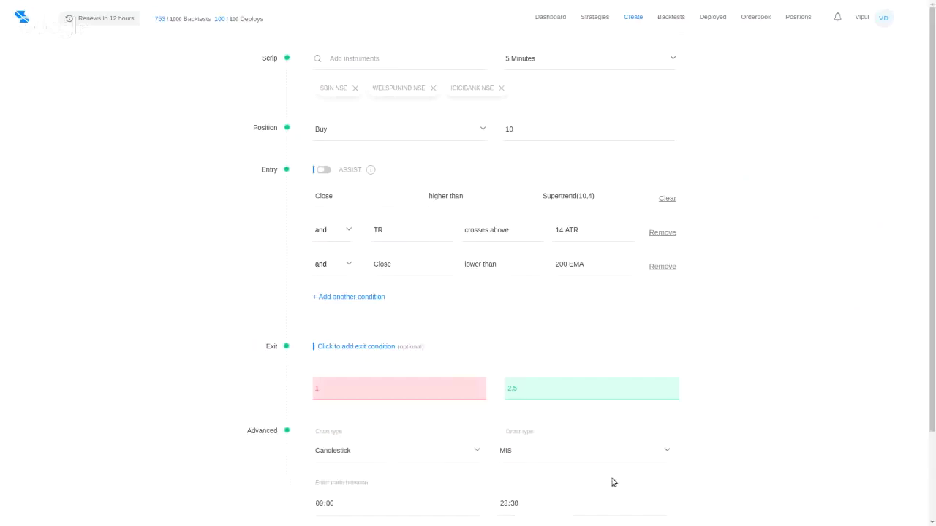
left_click(432, 450)
scroll(431, 449, "down", 2)
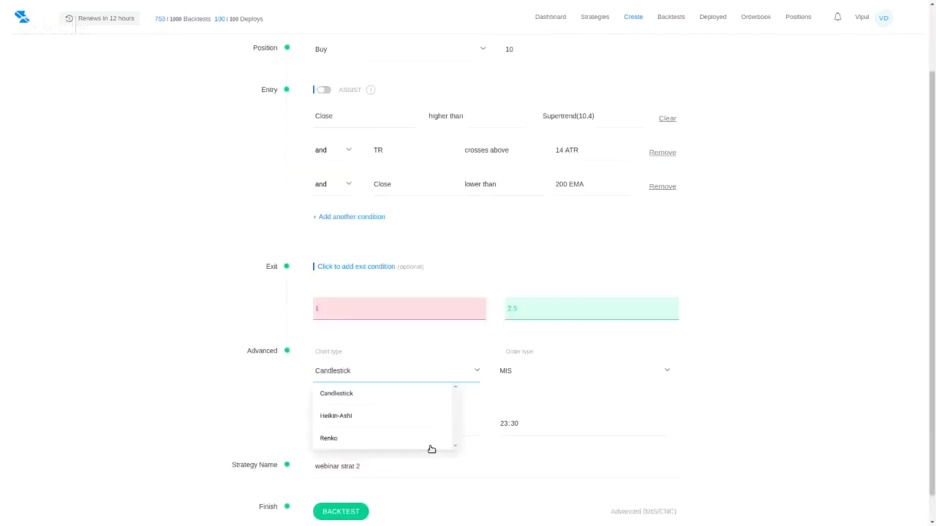
left_click(372, 412)
scroll(371, 412, "up", 2)
scroll(491, 395, "down", 2)
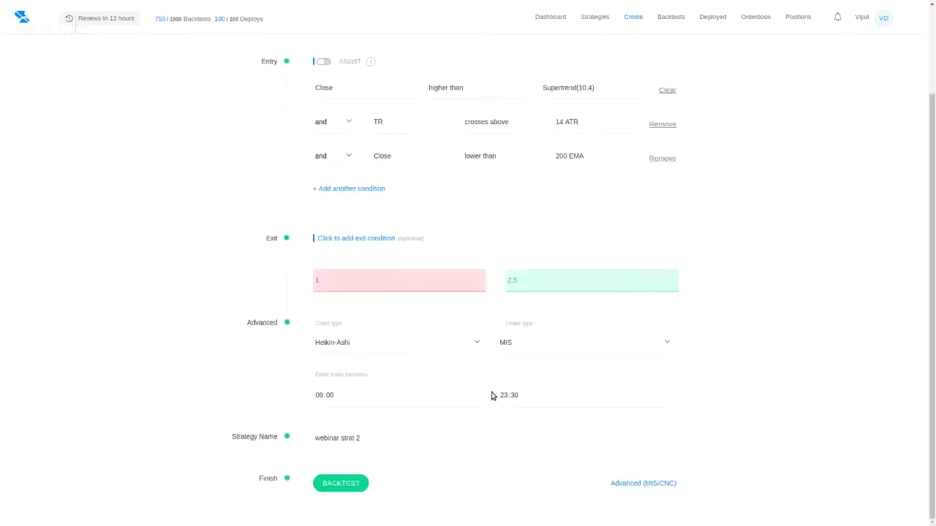
left_click(340, 487)
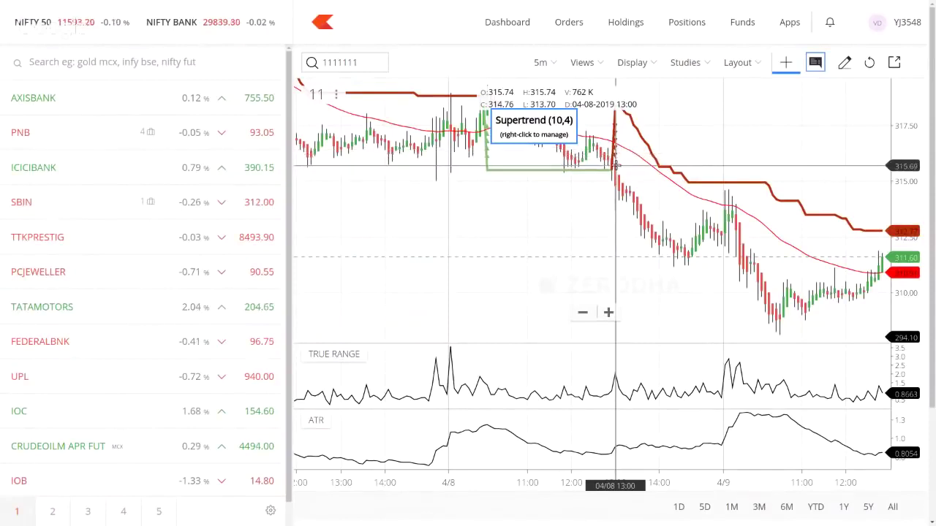
Switch to the Kite chart and load SBIN in place of the mistyped symbol
scroll(616, 160, "down", 1)
scroll(616, 166, "left", 5)
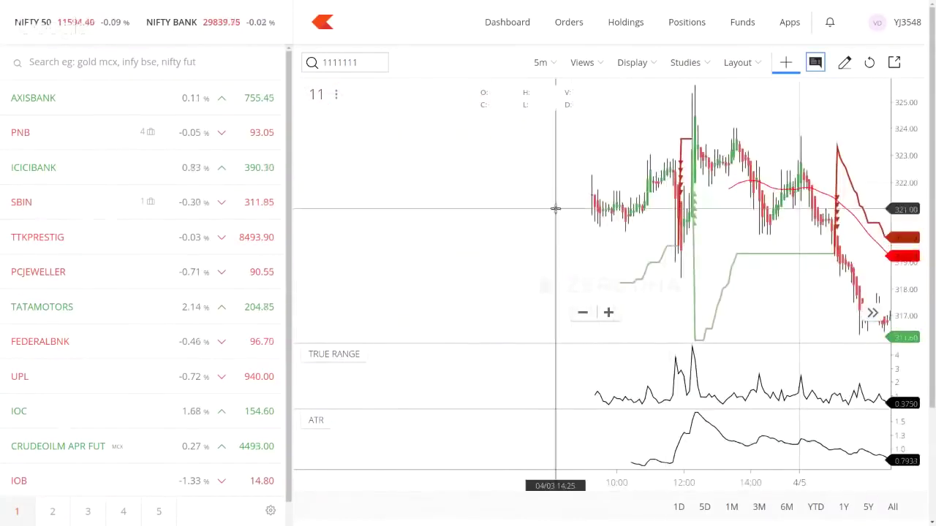
scroll(554, 209, "right", 5)
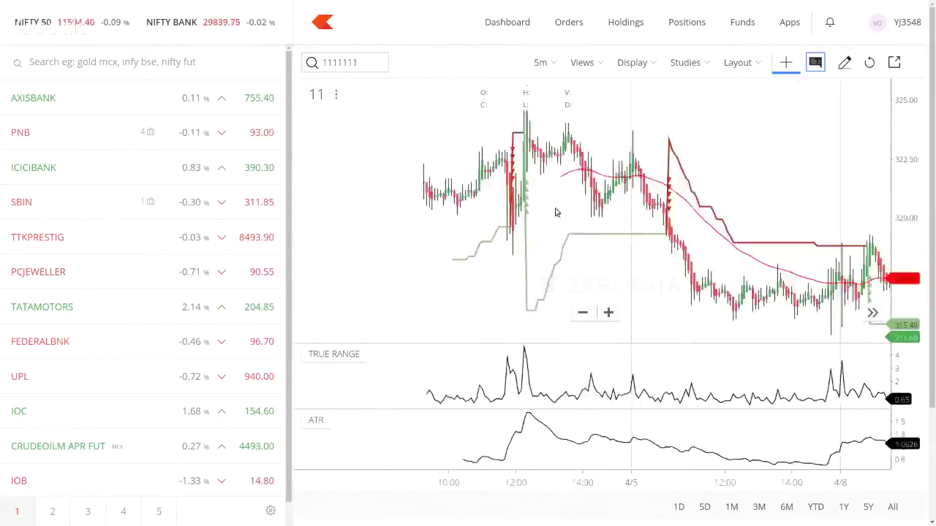
left_click(358, 62)
type("sbi")
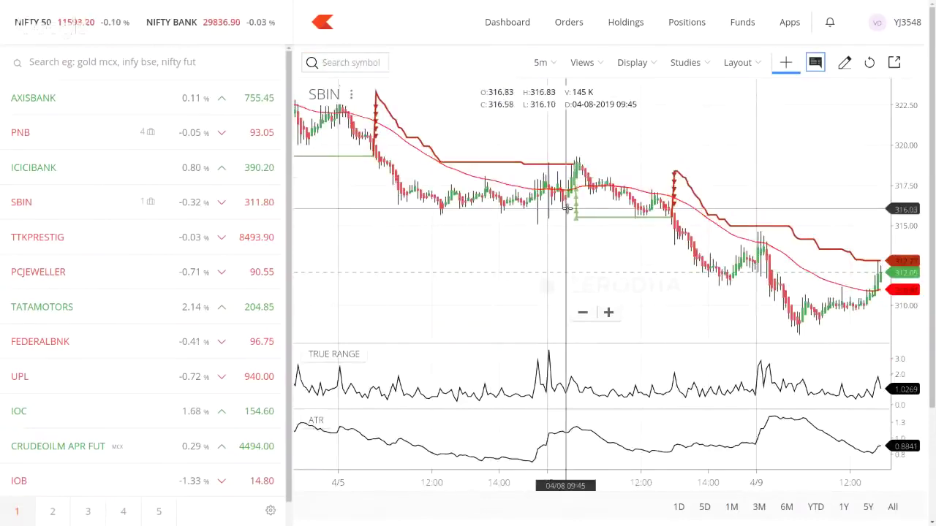
Examine how price, Supertrend (10,4), True Range and ATR line up across the early April sessions on SBIN's 5-minute chart
scroll(538, 216, "down", 2)
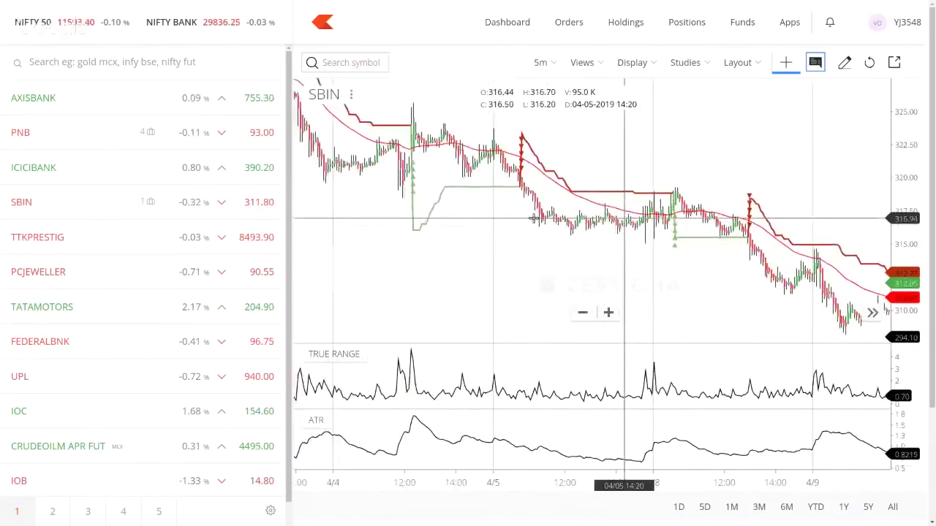
scroll(535, 216, "down", 2)
scroll(420, 230, "down", 3)
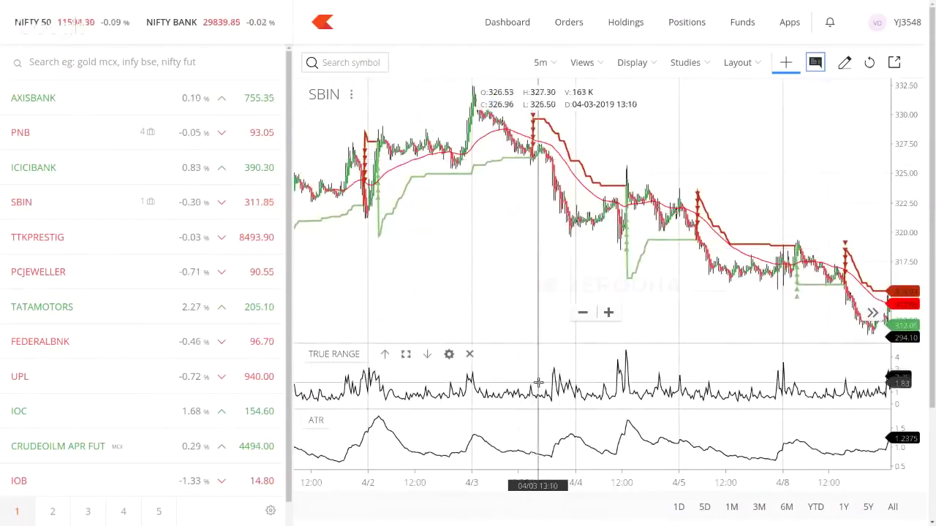
scroll(534, 388, "down", 1)
scroll(535, 391, "up", 5)
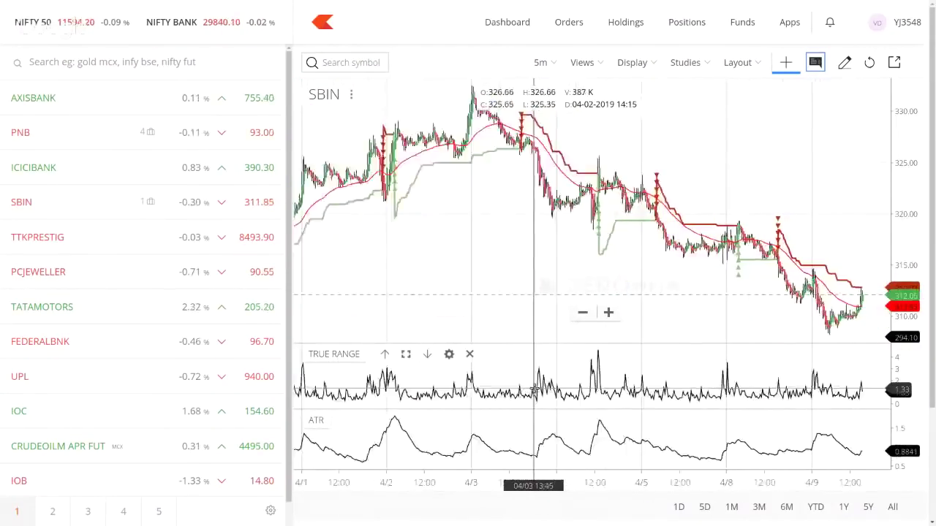
scroll(534, 392, "left", 10)
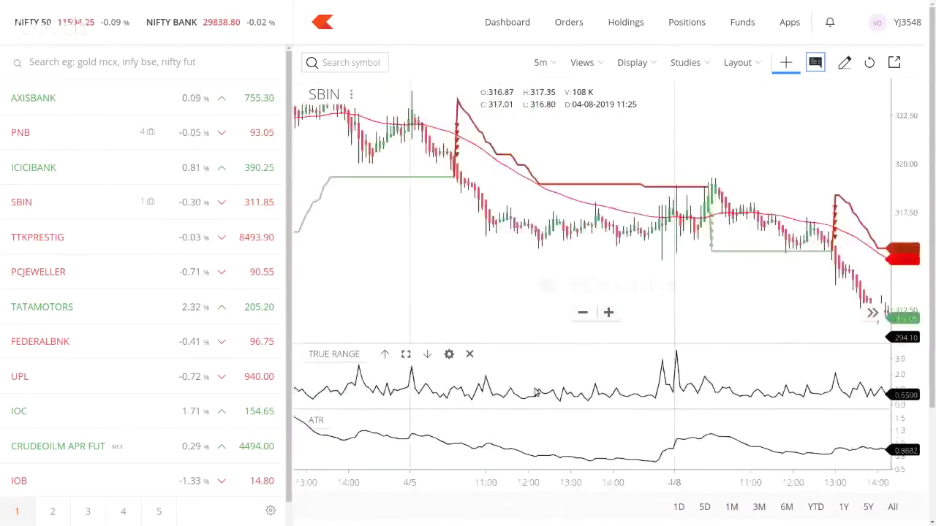
scroll(567, 367, "left", 10)
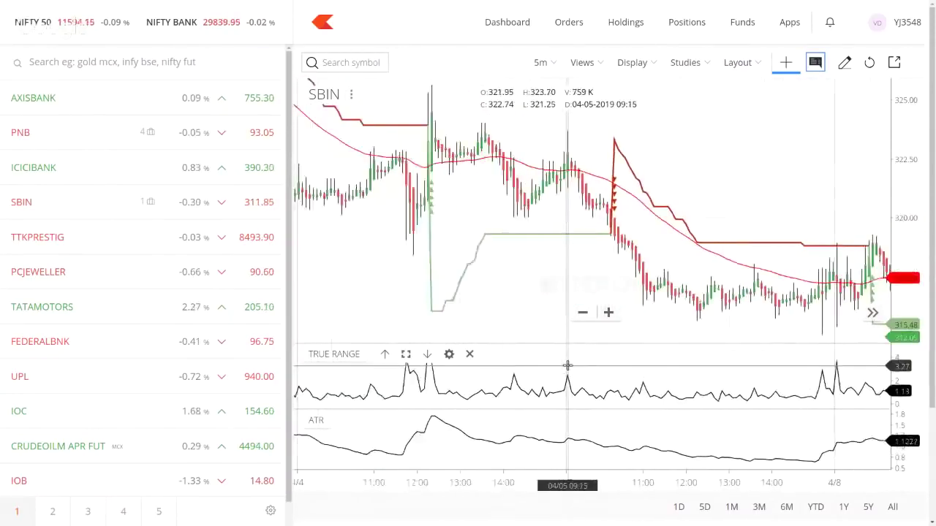
scroll(567, 367, "left", 10)
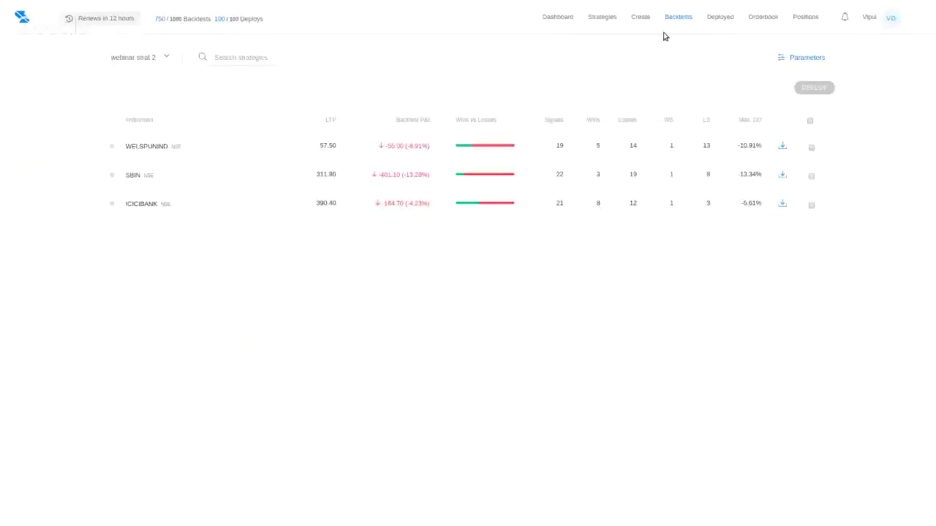
Reopen webinar strat 2 for editing from its Streak backtest results, change the position to Sell and rerun the backtest
left_click(794, 57)
left_click(171, 184)
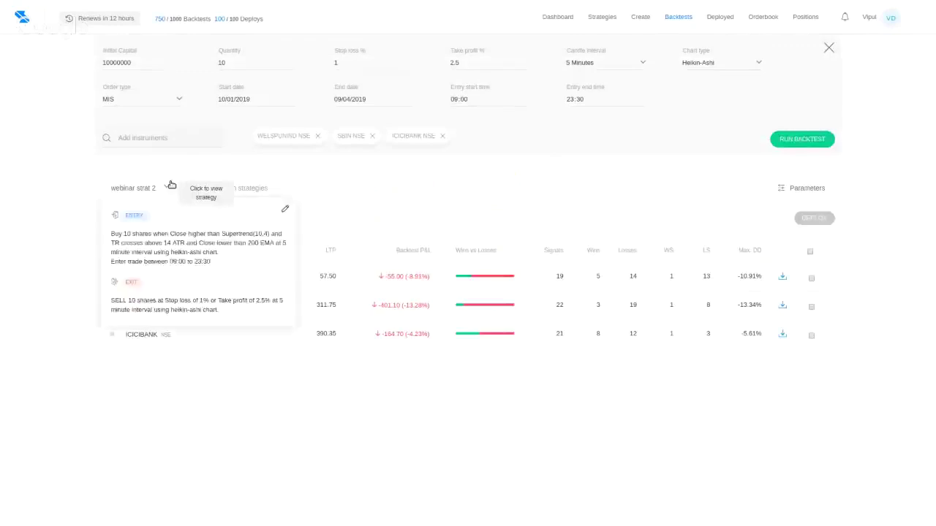
left_click(283, 208)
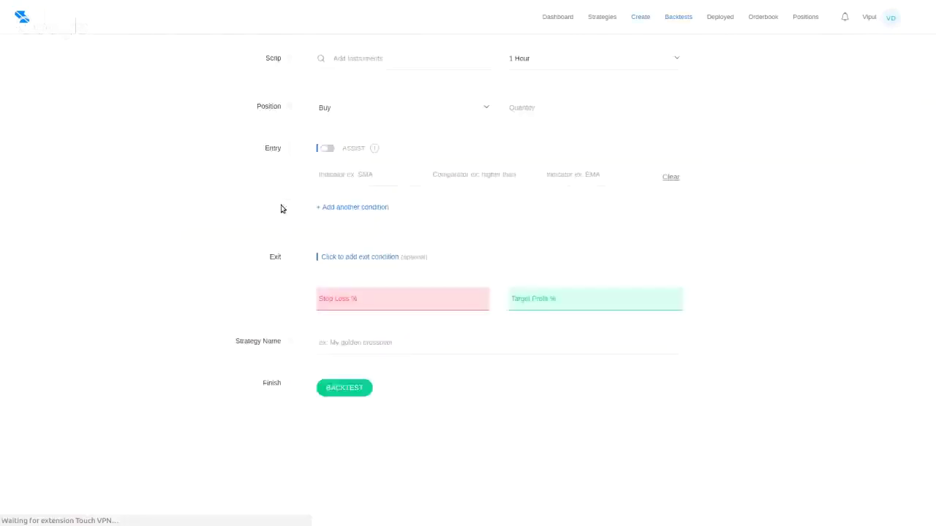
left_click(411, 139)
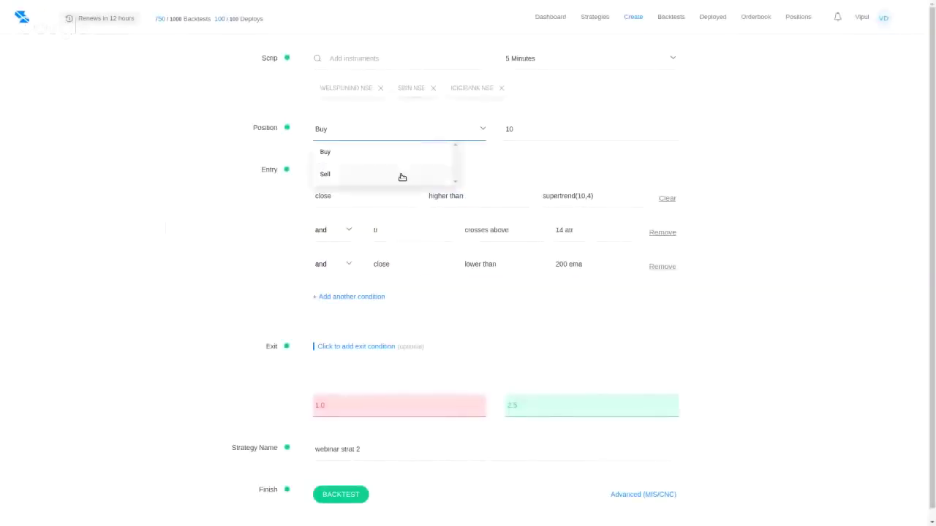
left_click(402, 175)
left_click(329, 495)
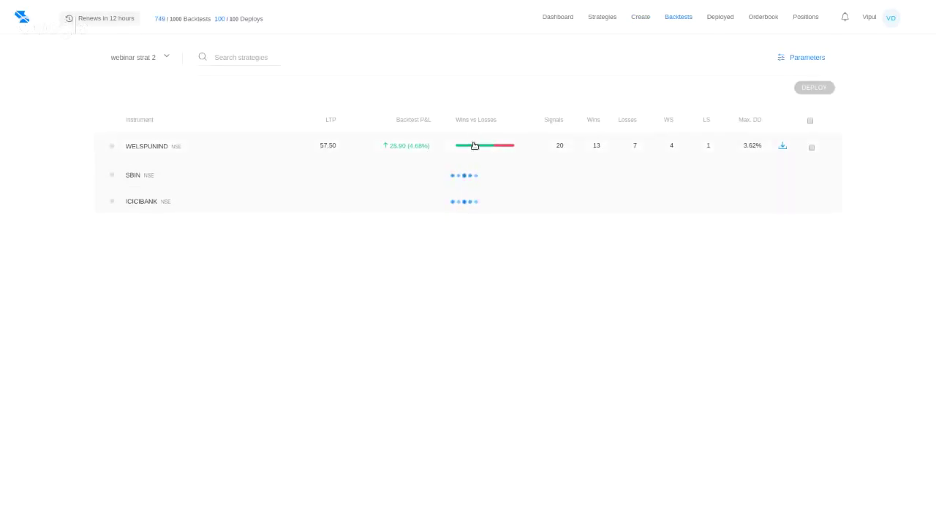
Expand the WELSPUNIND and SBIN backtest results and check SBIN's period return
left_click(474, 146)
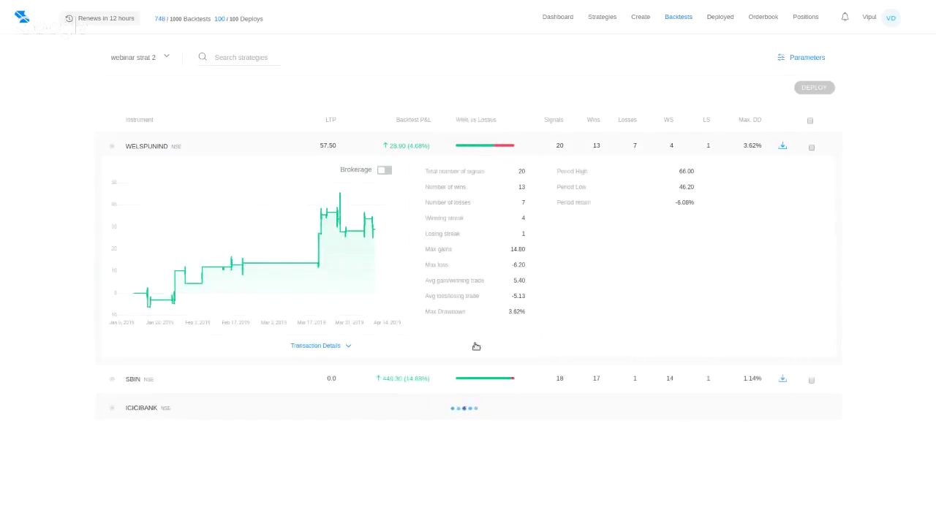
left_click(476, 378)
scroll(476, 381, "down", 2)
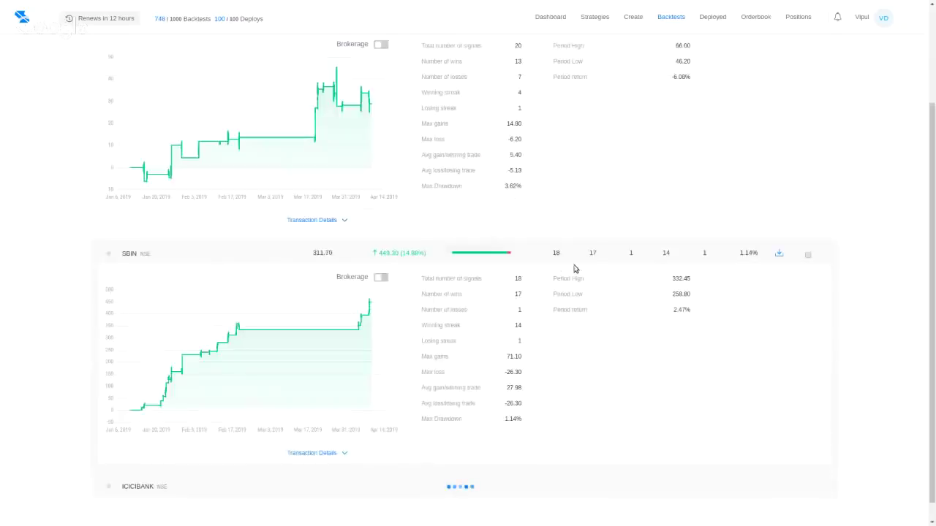
left_click_drag(673, 313, 703, 313)
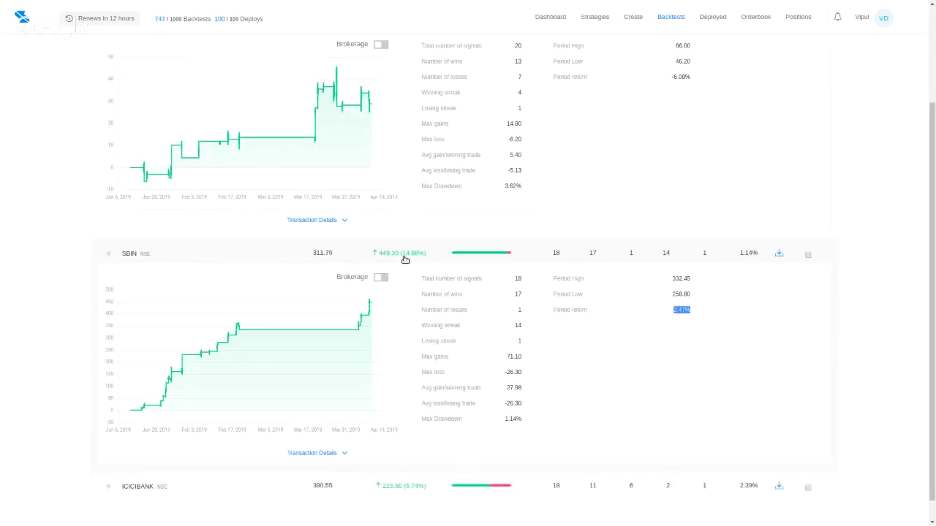
Expand the ICICIBANK backtest result, check its period return and compare its statistics with those of SBIN and WELSPUNIND
left_click(470, 486)
scroll(470, 487, "down", 3)
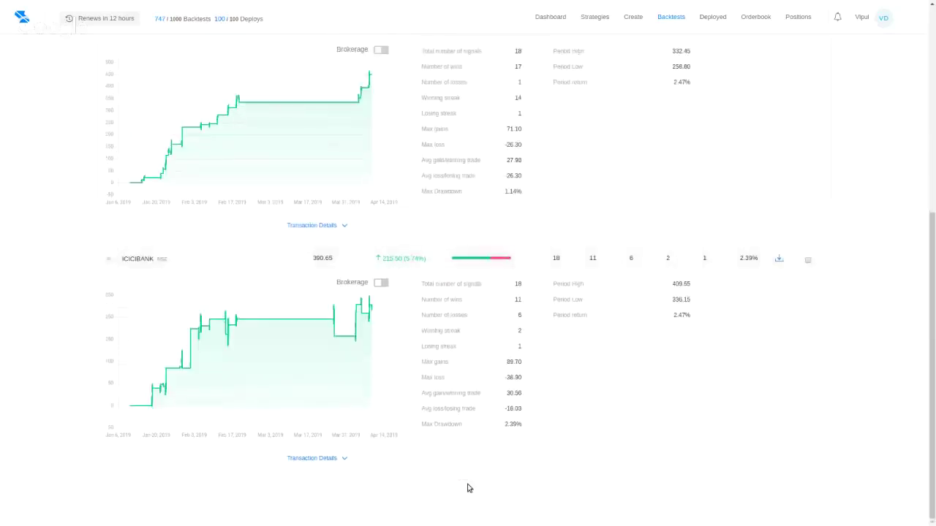
left_click_drag(664, 318, 707, 318)
scroll(585, 307, "up", 3)
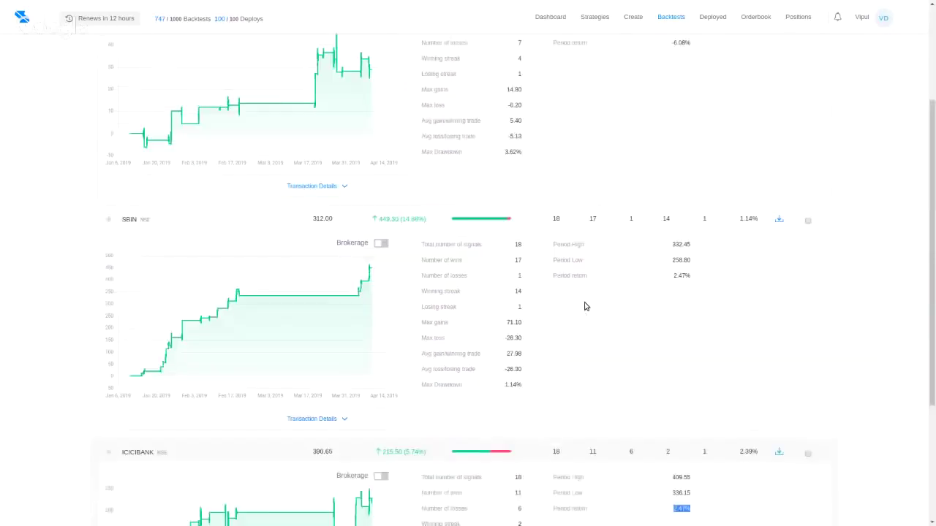
scroll(585, 307, "down", 2)
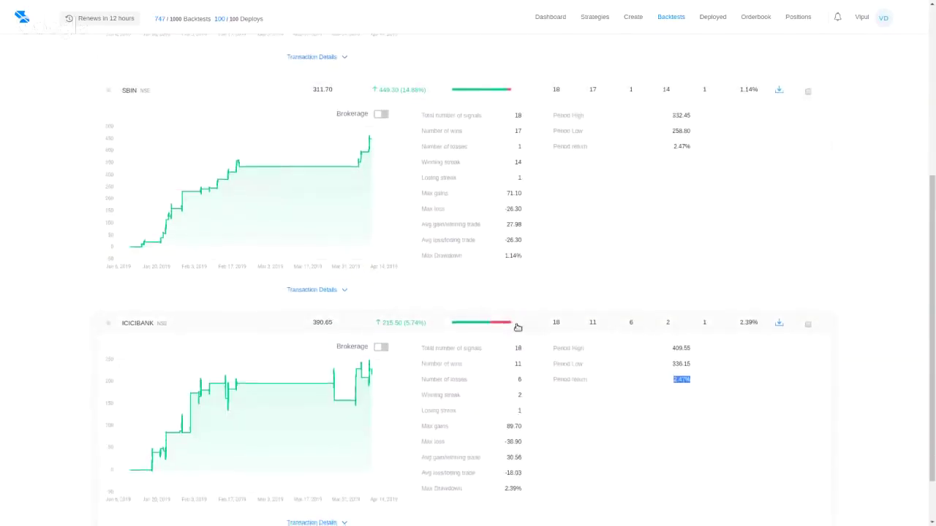
scroll(517, 327, "down", 1)
scroll(517, 327, "up", 2)
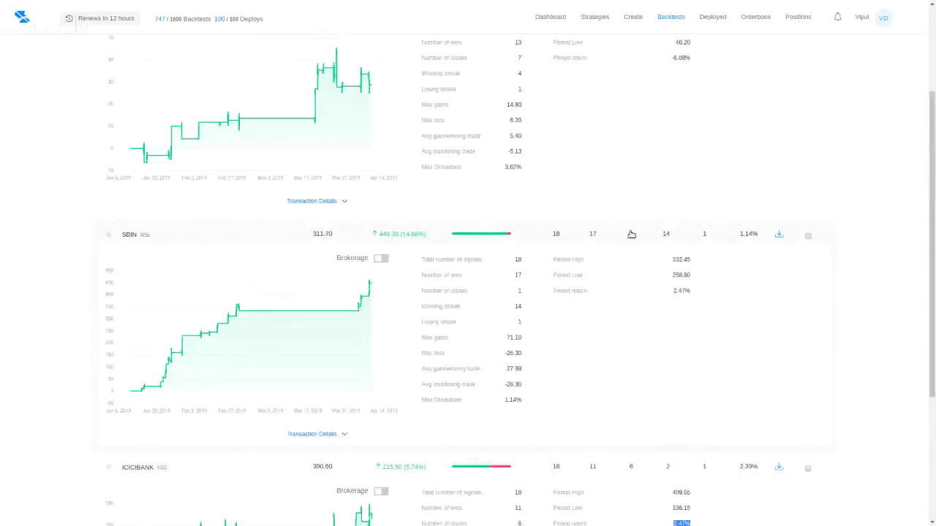
scroll(604, 236, "up", 2)
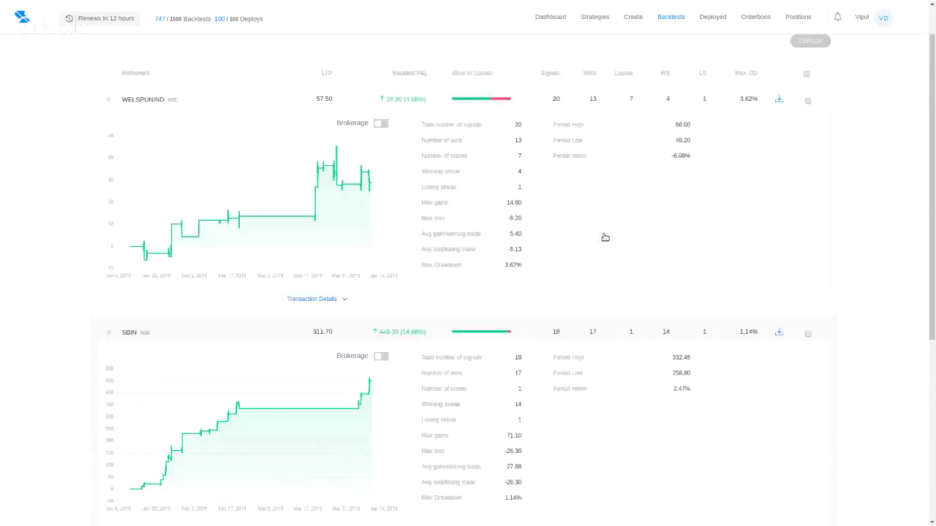
scroll(605, 372, "down", 1)
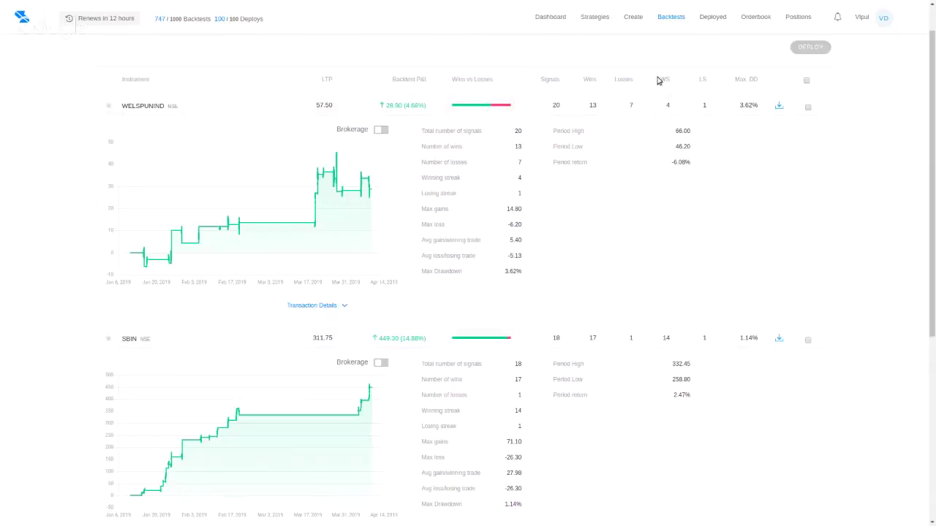
Check SBIN's winning streak, and collapse the detailed SBIN and ICICIBANK results
left_click(673, 339, "shift")
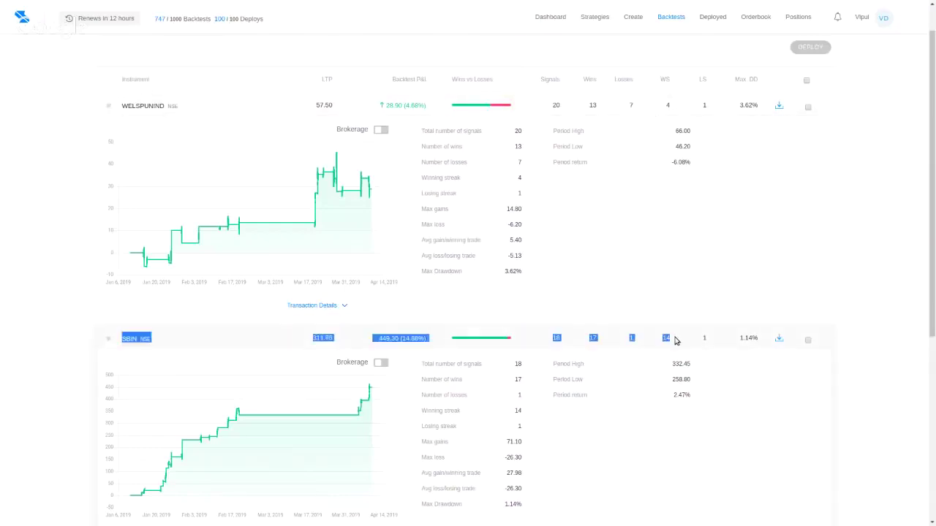
left_click(676, 340)
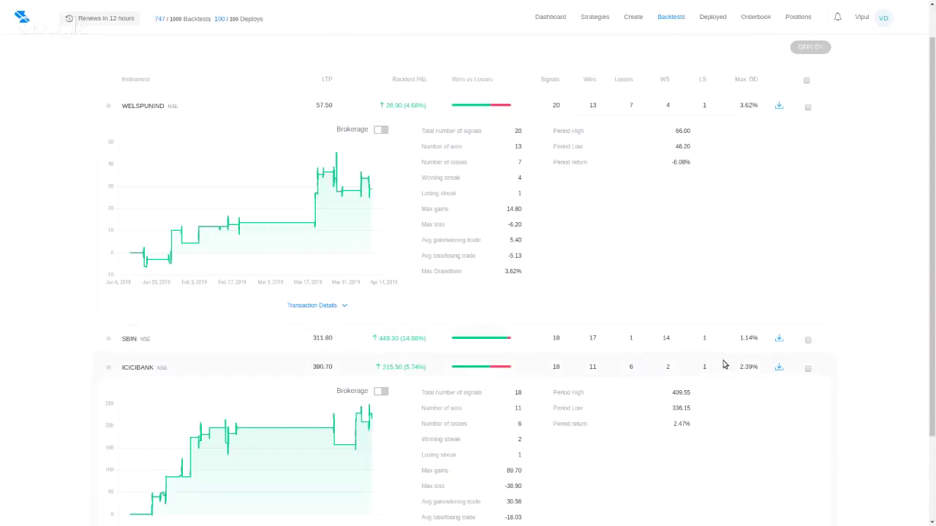
left_click(591, 370)
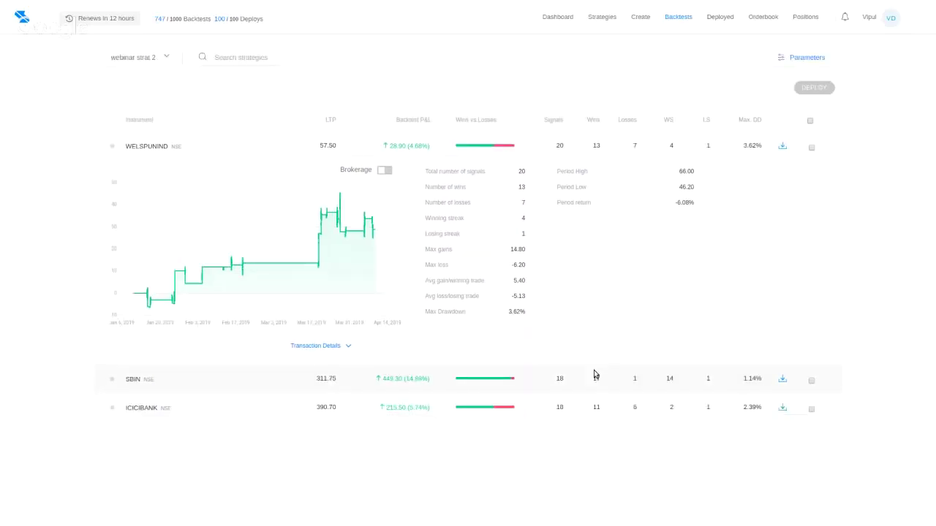
Open the backtest parameters of webinar strat 2 and review them together with the results for the three instruments
left_click(786, 58)
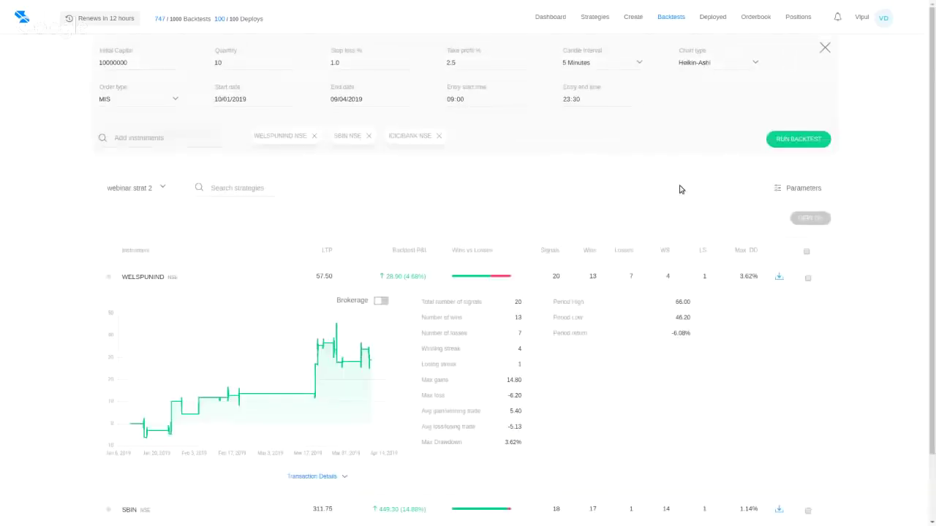
scroll(679, 189, "down", 1)
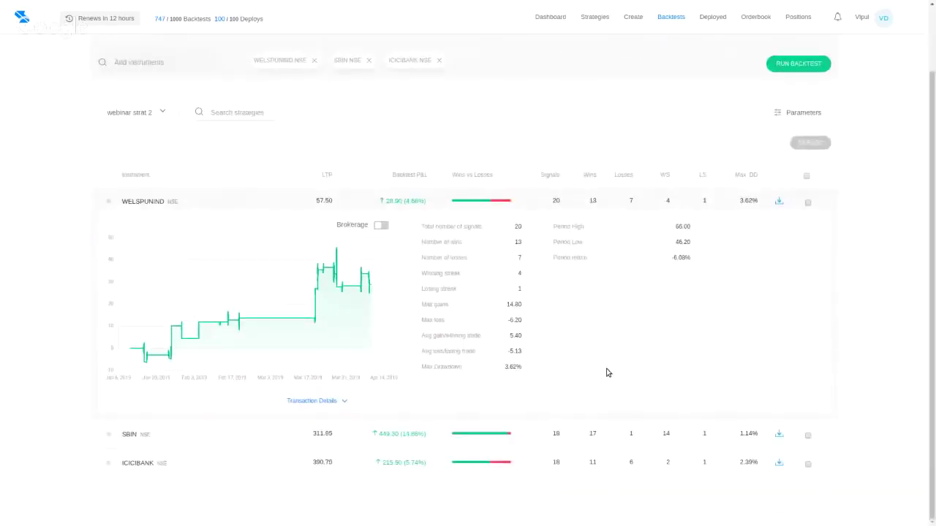
scroll(606, 373, "up", 1)
scroll(606, 373, "down", 1)
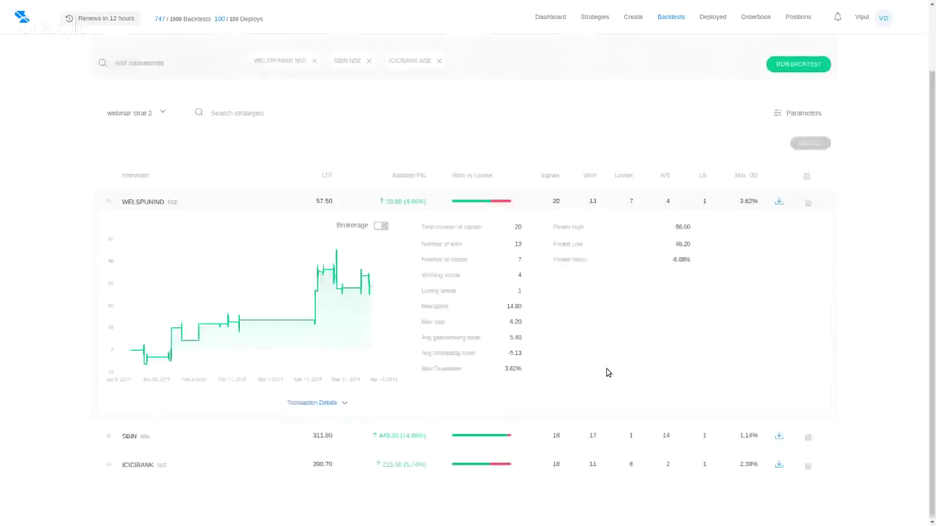
left_click(606, 207)
Switch to the Heikin Ashi slides and go back from Sample Strategy - 2 to the overview of strategy categories
key("ctrl+Tab")
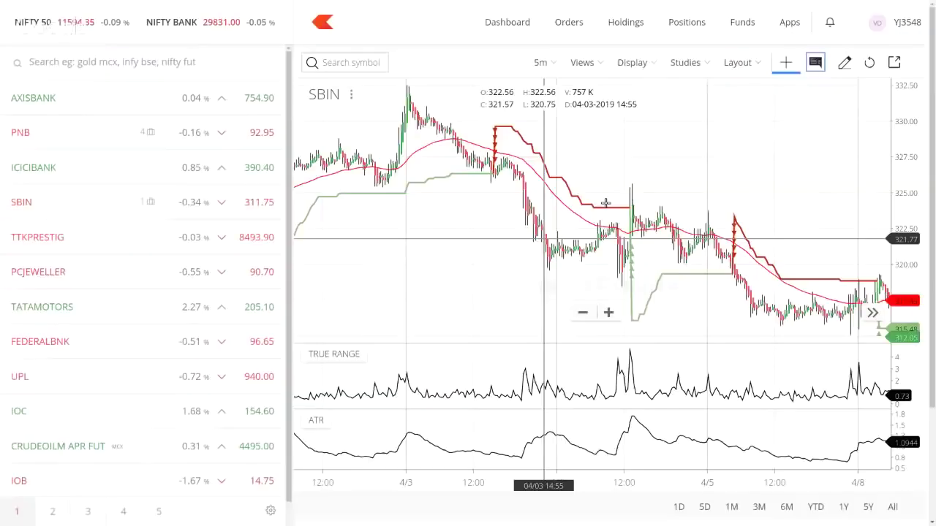
key("ctrl+Tab")
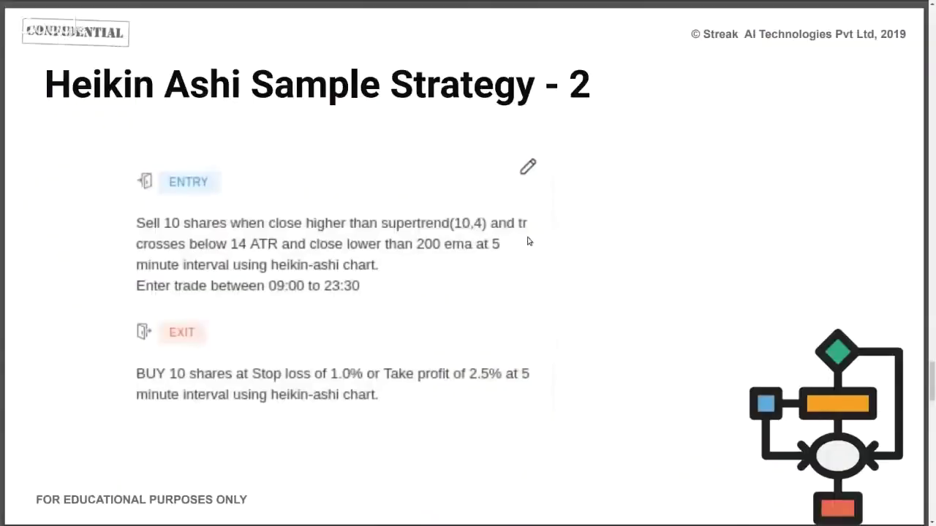
scroll(529, 242, "up", 15)
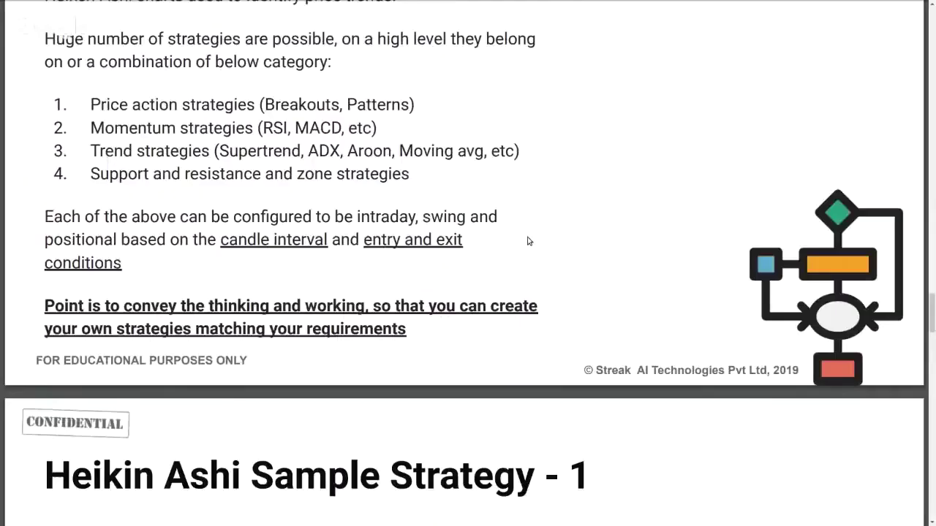
Review the Understanding Heiken-Ashi Formula slide and return to the Heikin Ashi Sample Strategy - 2 slide
scroll(529, 241, "up", 10)
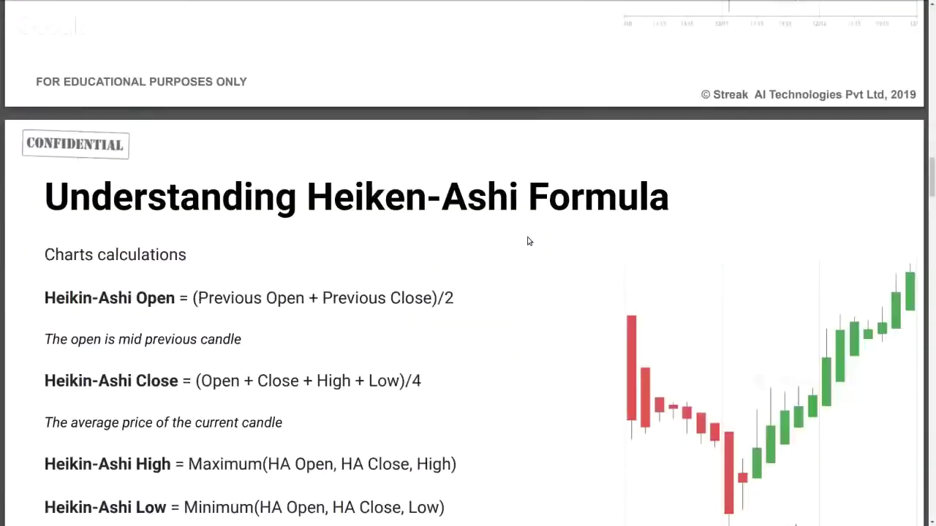
scroll(529, 242, "down", 3)
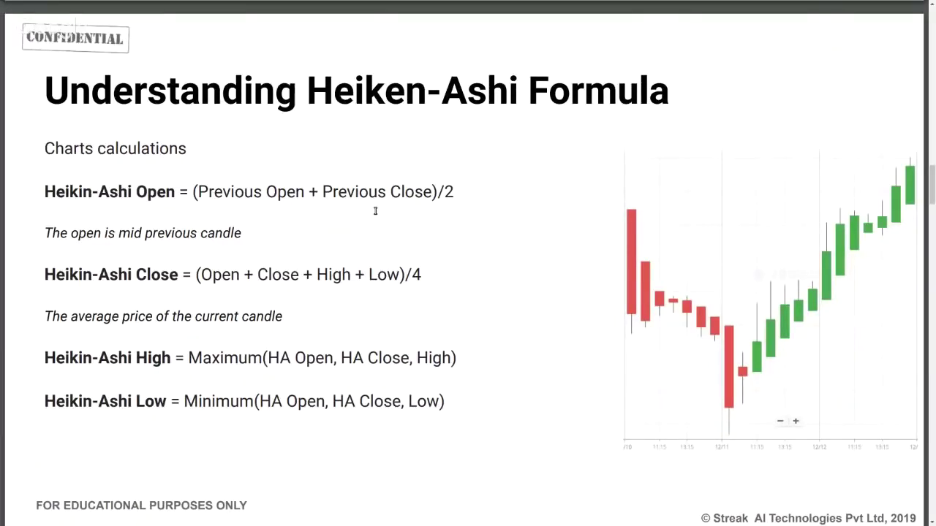
scroll(375, 211, "down", 20)
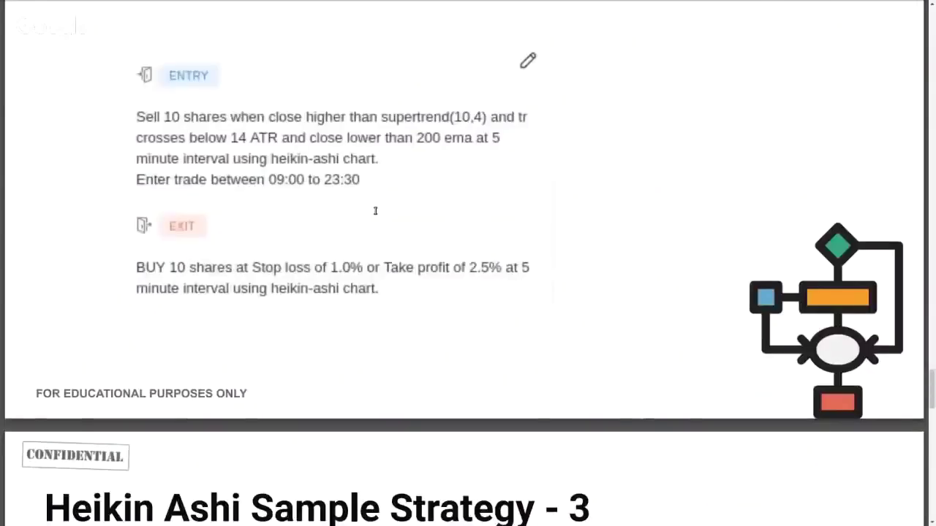
scroll(558, 227, "up", 3)
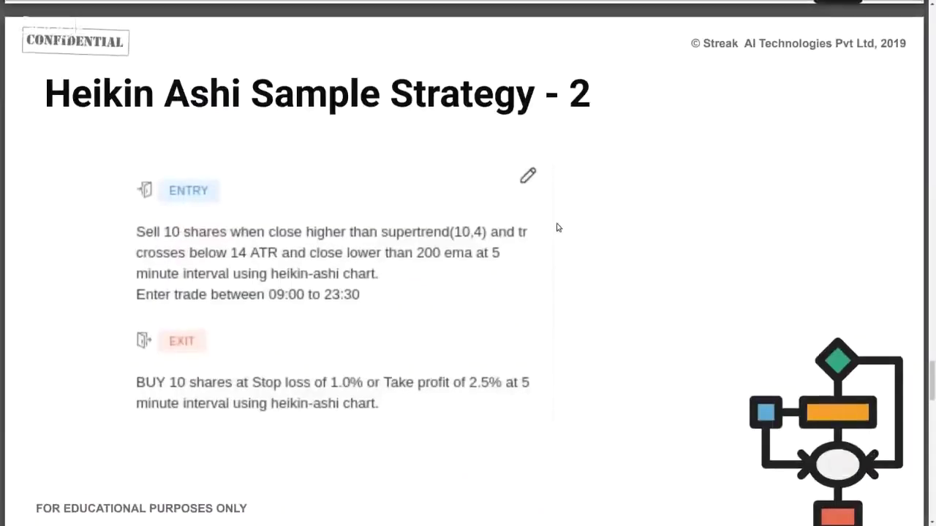
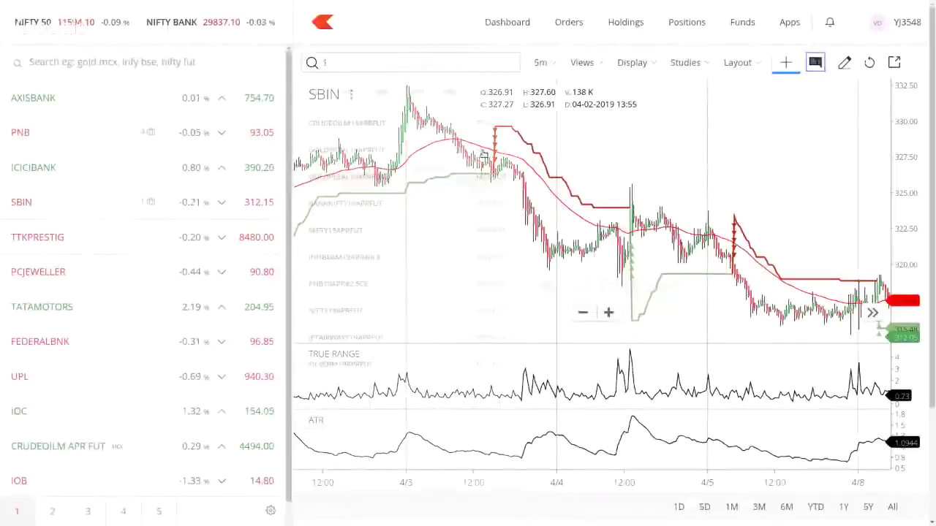
Change the Supertrend study on the SBIN chart in Kite to period 7 and multiplier 3
scroll(588, 190, "down", 3)
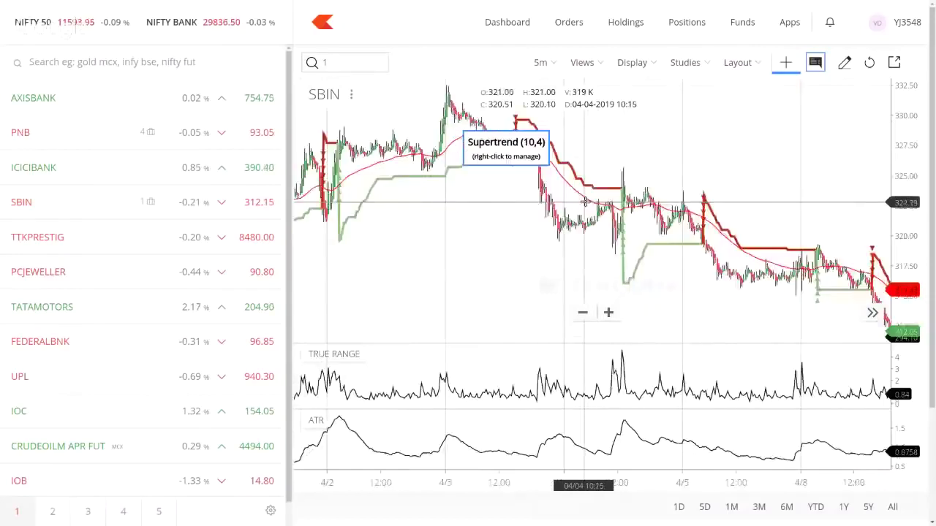
right_click(589, 178)
left_click(605, 212)
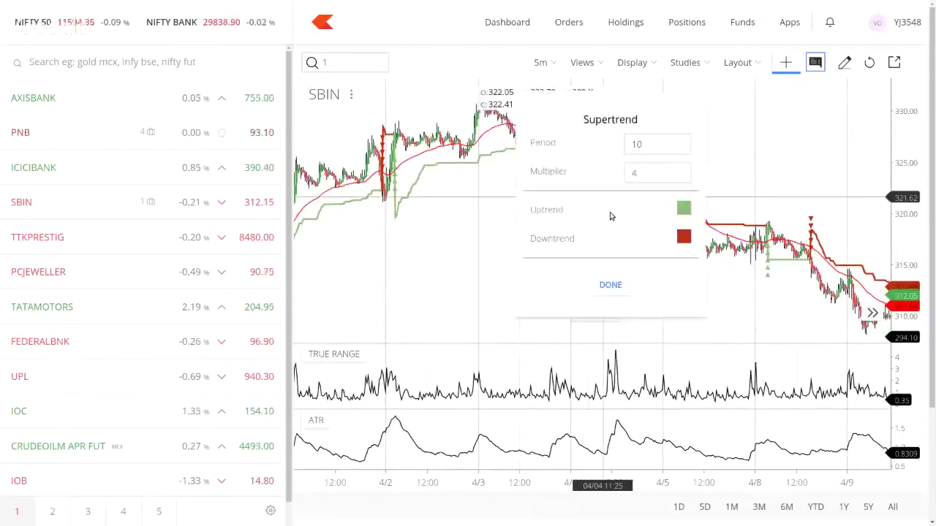
left_click(633, 144)
double_click(634, 143)
type("7")
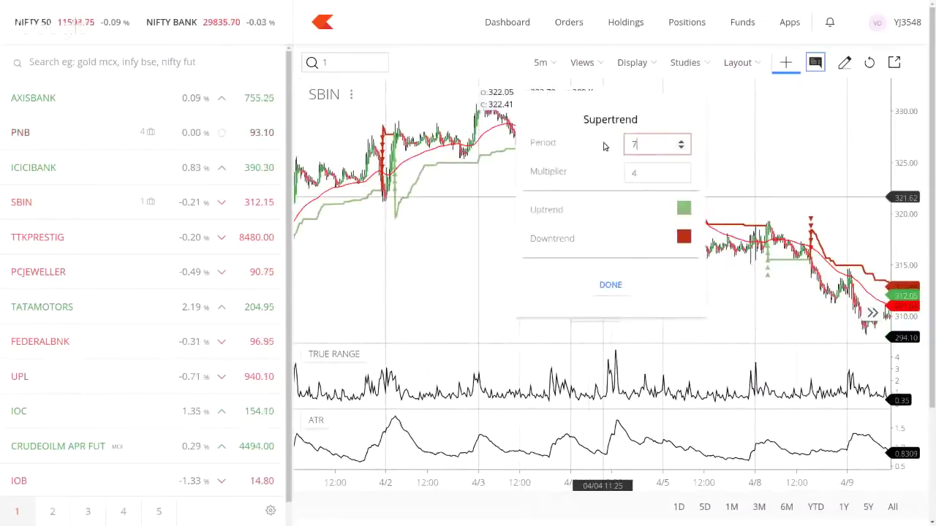
key("Tab")
type("3")
left_click(611, 284)
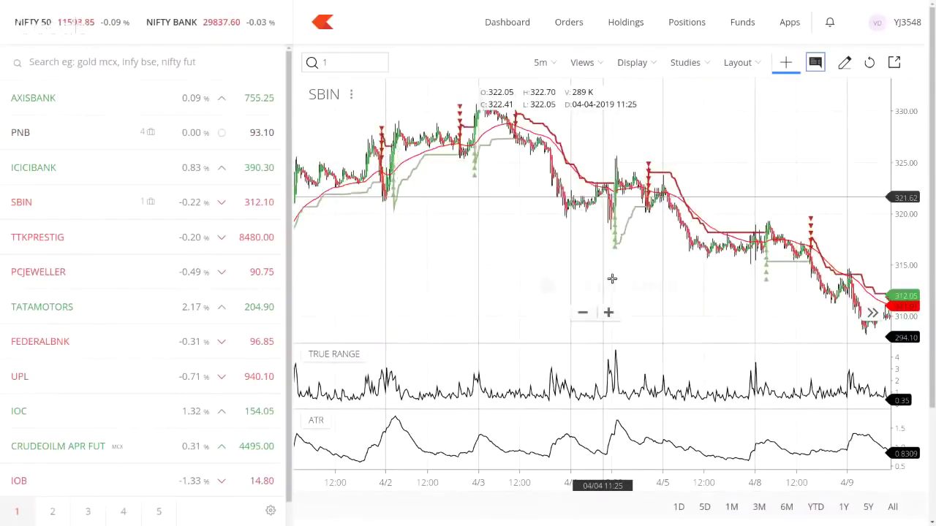
Remove the 50-period EMA, the True Range and the ATR studies from the SBIN chart
scroll(612, 278, "down", 2)
scroll(612, 277, "up", 3)
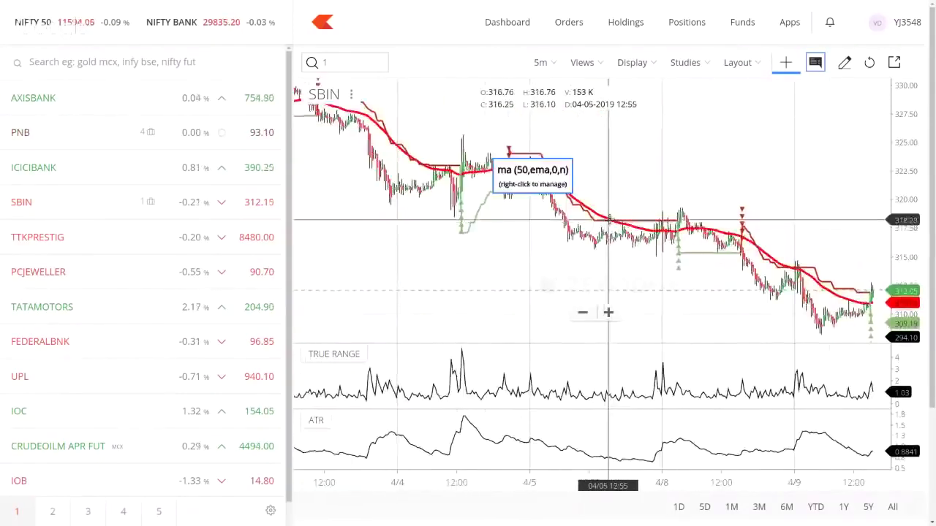
right_click(613, 221)
left_click(624, 249)
left_click(470, 355)
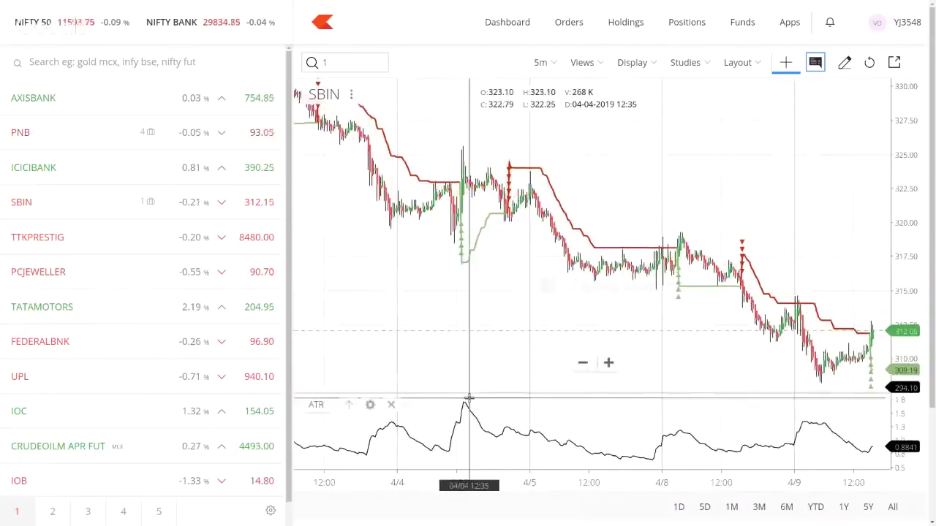
left_click(392, 405)
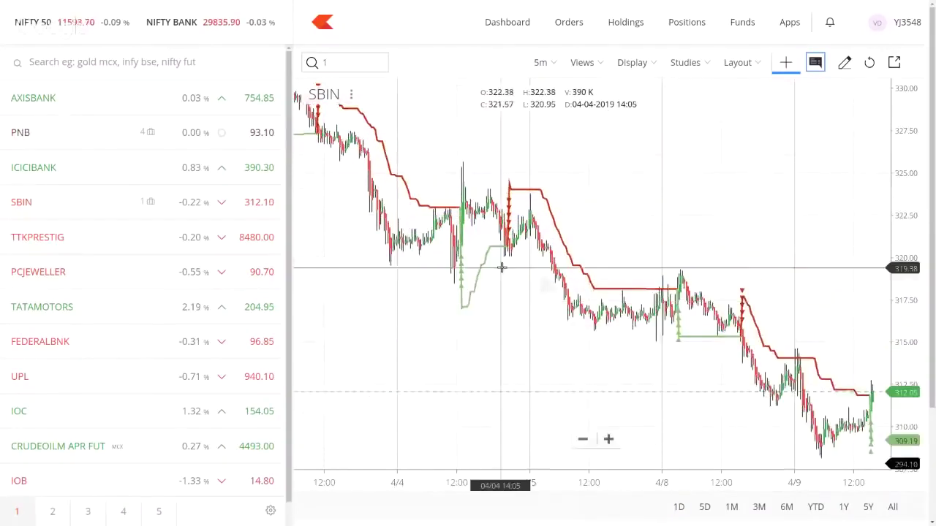
Read the Heikin Ashi Sample Strategy - 3 slide alongside the SBIN chart and return to the chart
scroll(497, 272, "down", 3)
scroll(502, 271, "up", 5)
scroll(501, 269, "down", 2)
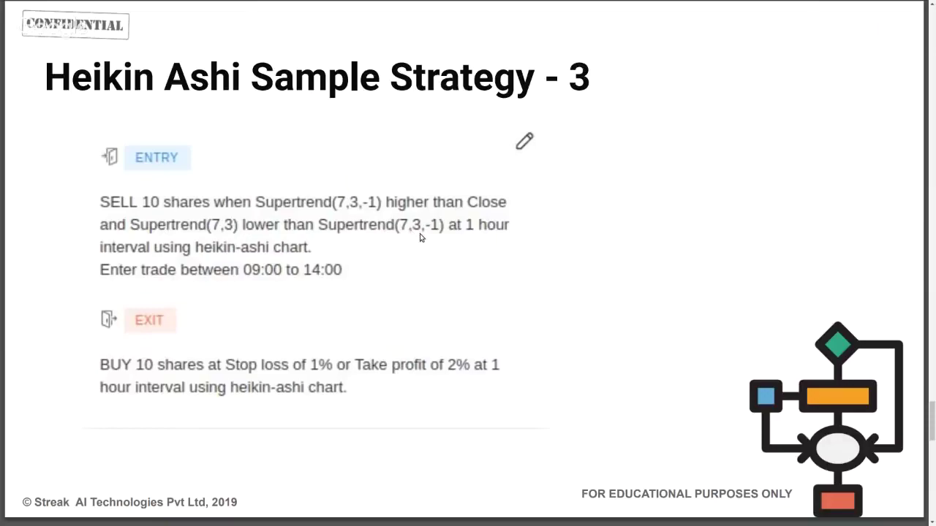
key("ctrl+Tab")
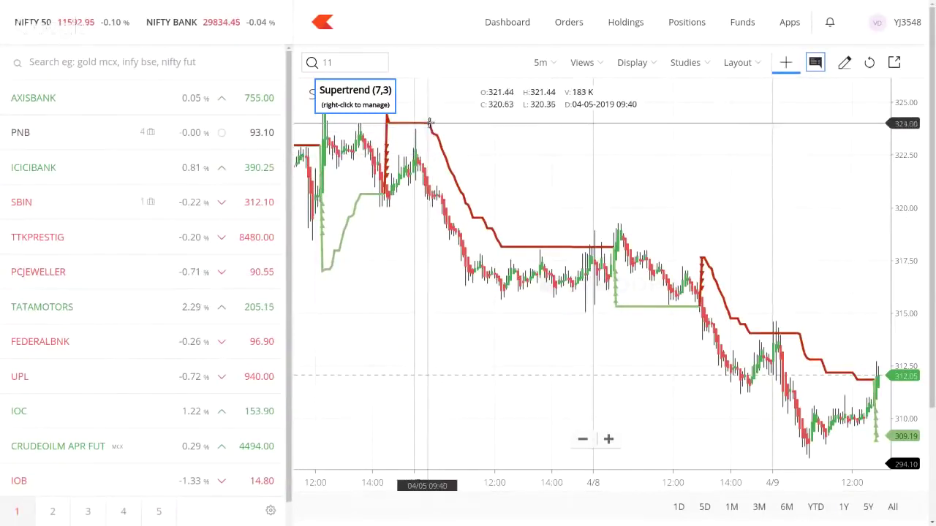
Draw a falling line on the SBIN chart where the Supertrend starts dropping on 5 April, from about 324.5 to 323.5 over 5 bars
scroll(432, 131, "down", 1)
scroll(433, 131, "up", 5)
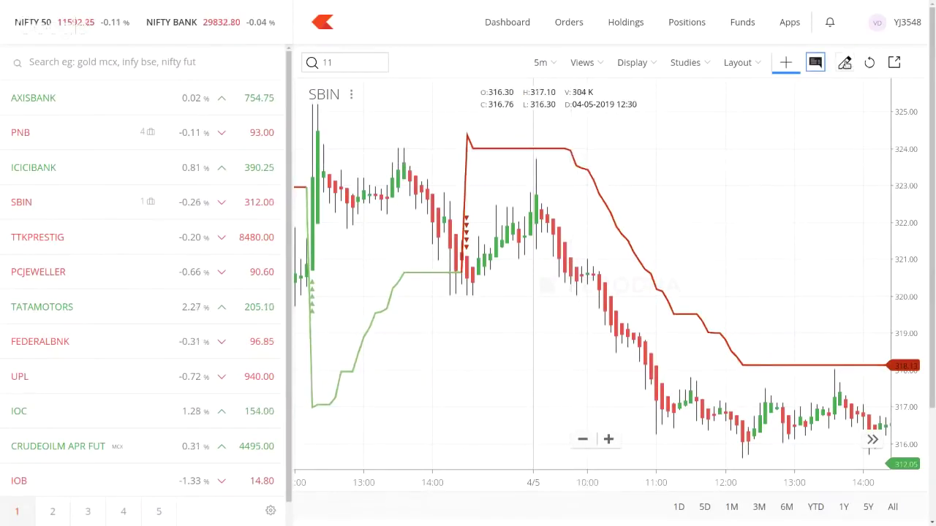
left_click(844, 62)
left_click(354, 93)
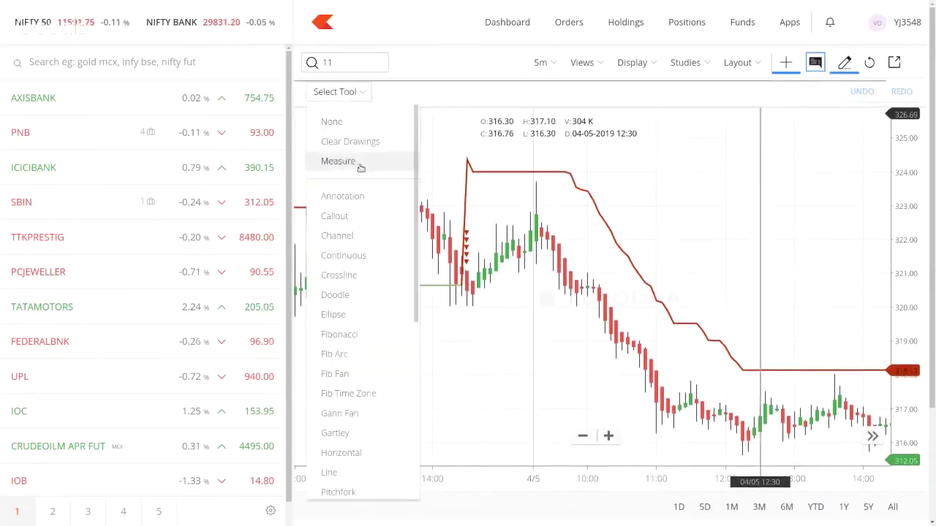
scroll(356, 231, "down", 5)
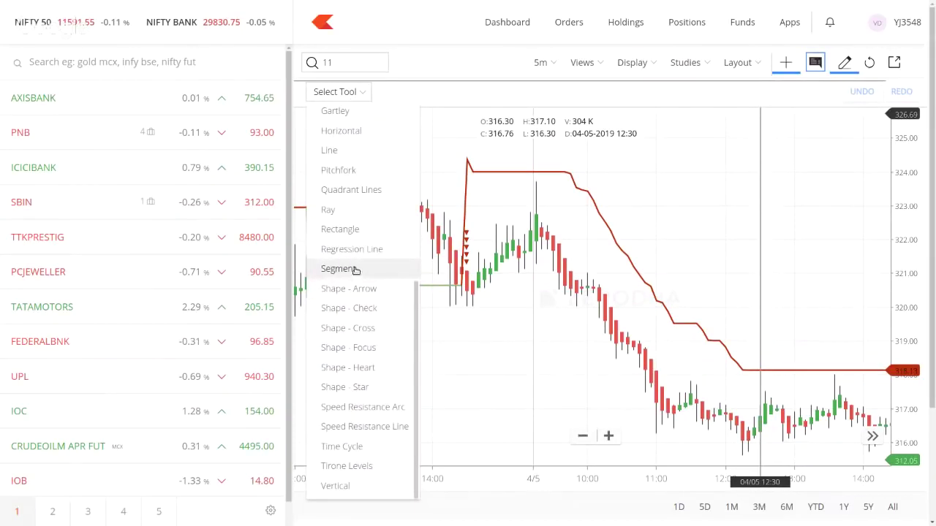
scroll(355, 268, "up", 1)
scroll(356, 268, "up", 3)
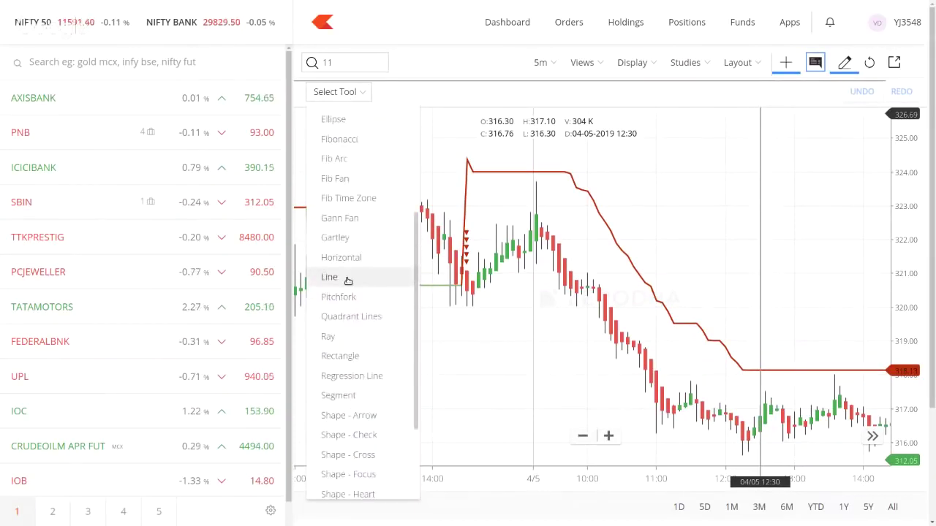
left_click(347, 276)
mouse_move(562, 161)
left_mouse_down()
mouse_move(570, 173)
mouse_move(543, 158)
left_mouse_up()
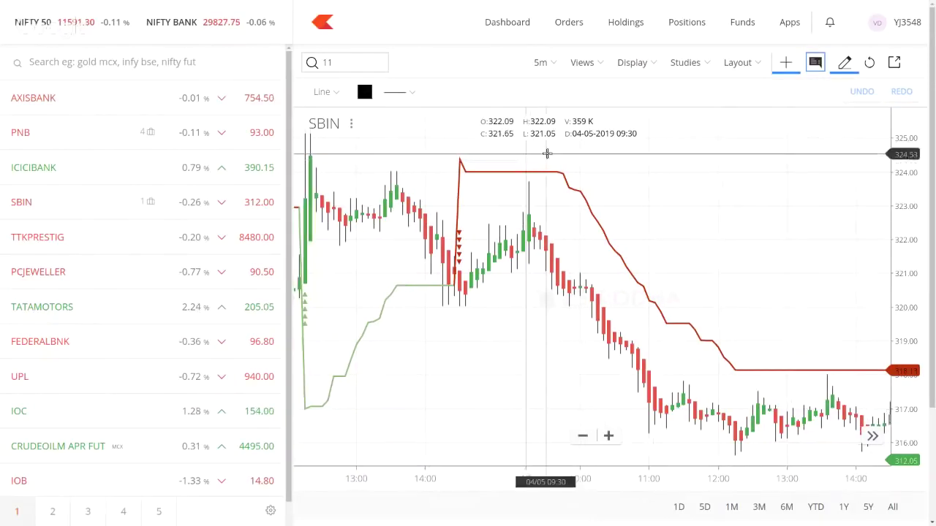
left_click(548, 151)
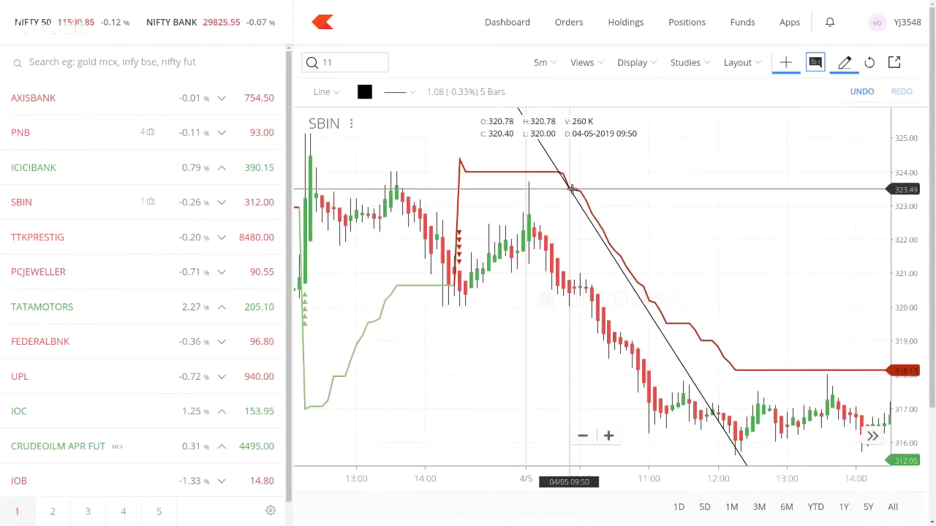
left_click(570, 189)
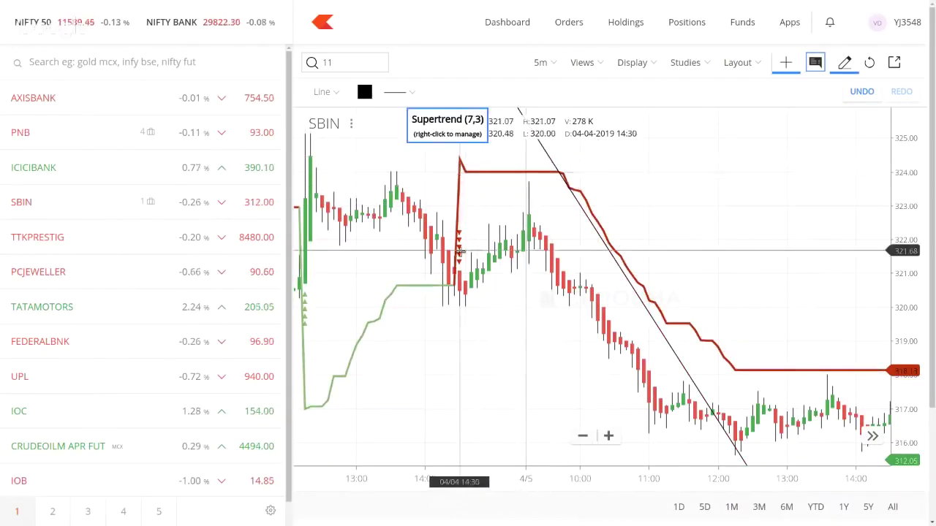
Draw a nearly horizontal line about 26 bars long along the flat Supertrend section at about 324
left_click(448, 171)
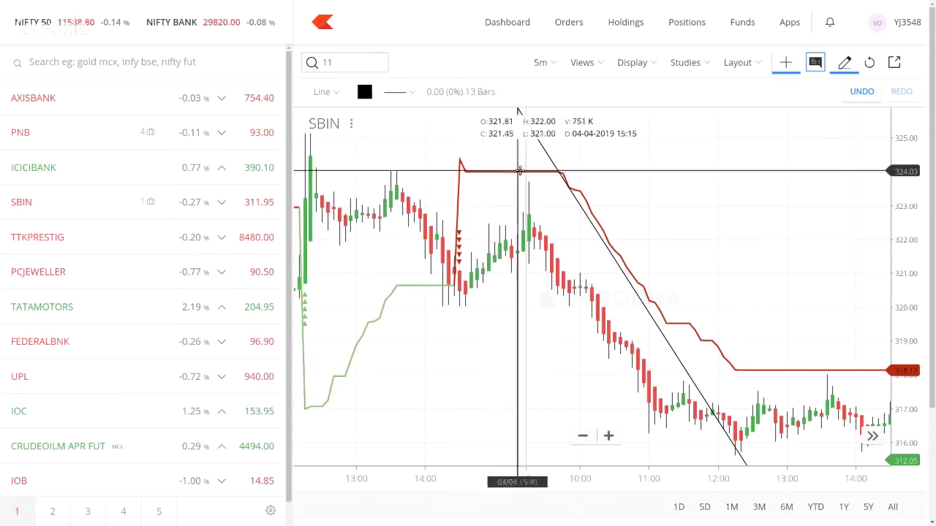
left_click(591, 171)
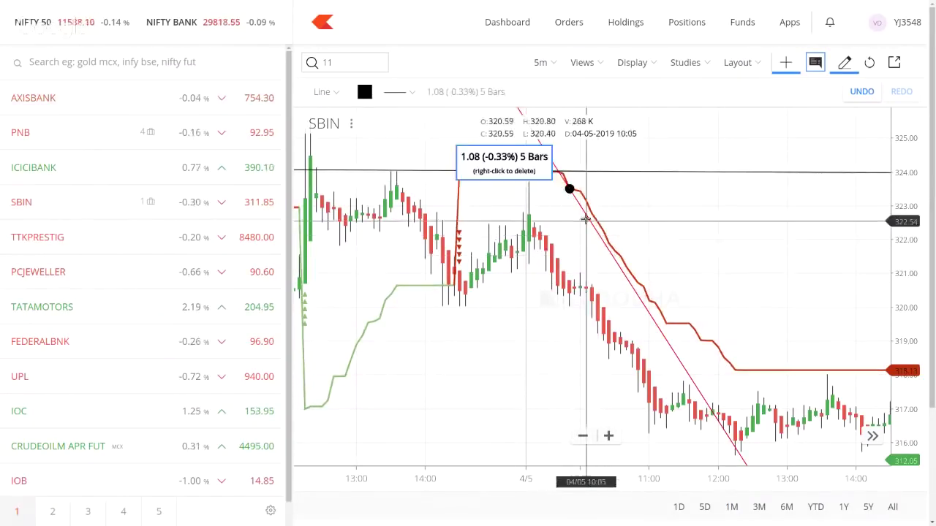
left_click(566, 173)
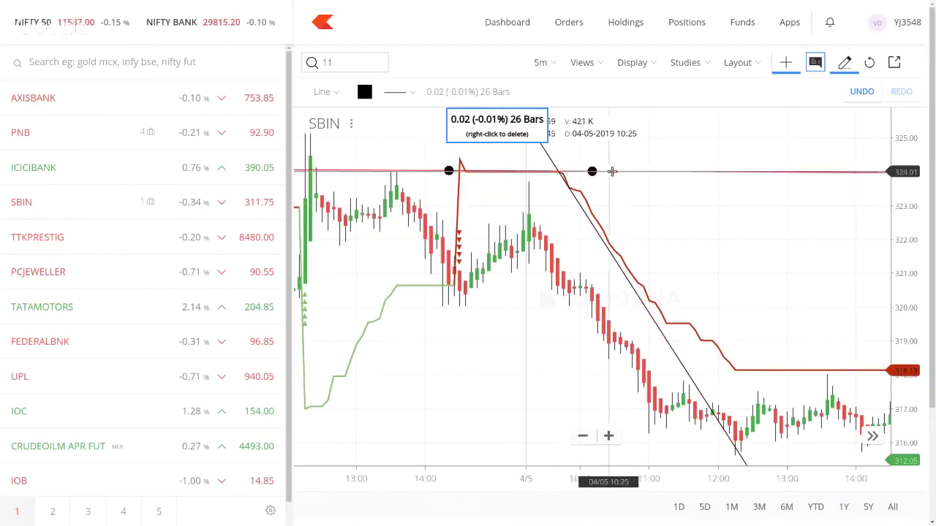
left_click(464, 181)
left_click(474, 171)
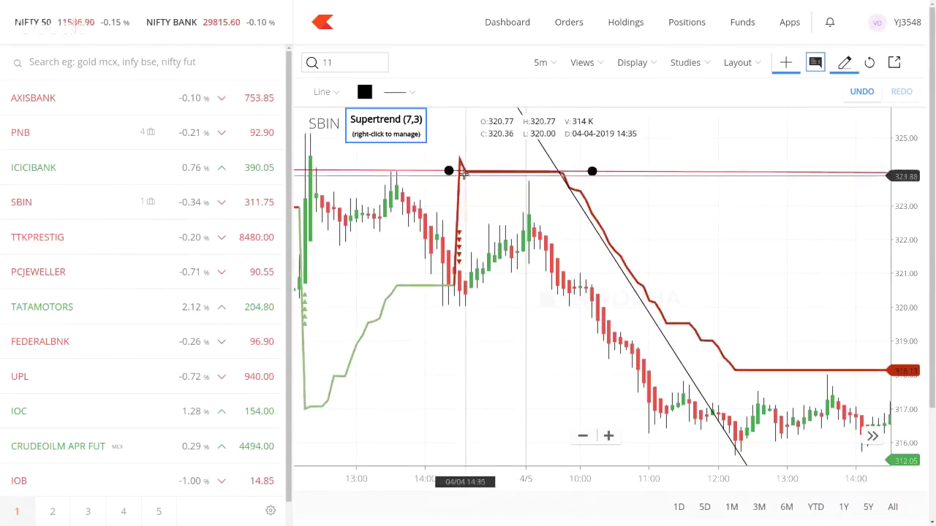
left_click_drag(480, 170, 471, 173)
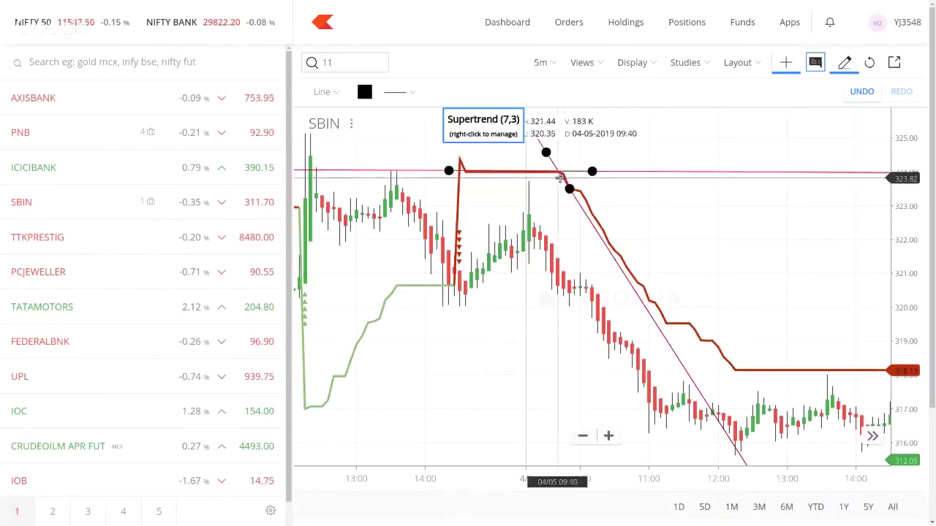
Examine how the Supertrend flips, stays flat and slopes relative to the SBIN candles on 4 and 5 April
scroll(559, 175, "down", 5)
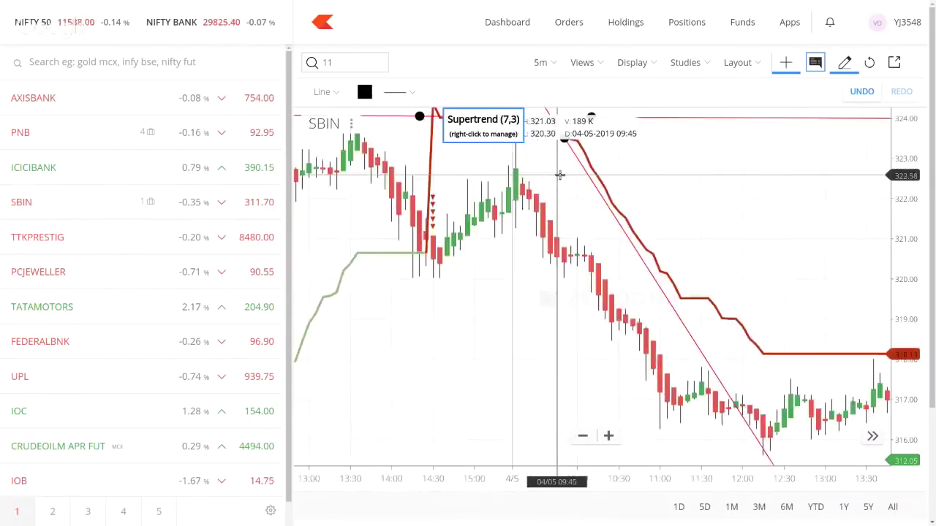
scroll(560, 176, "down", 1)
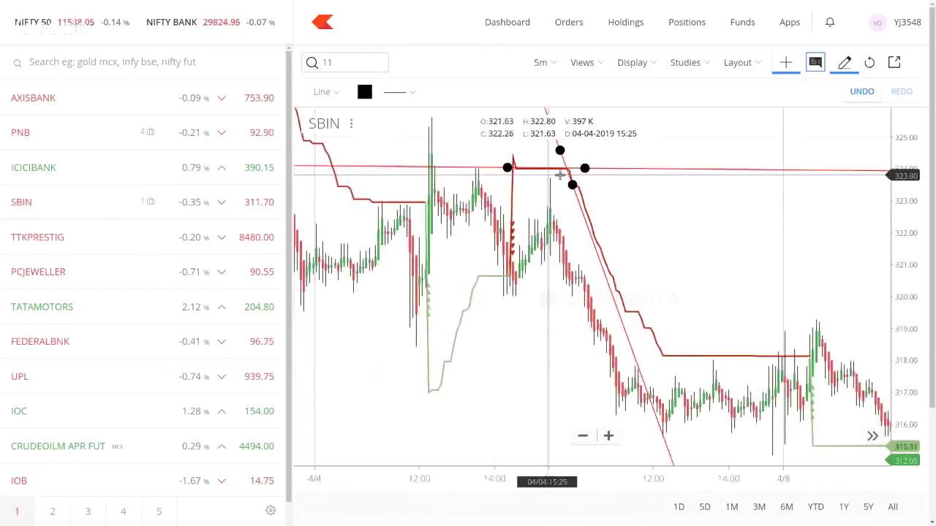
scroll(528, 258, "up", 4)
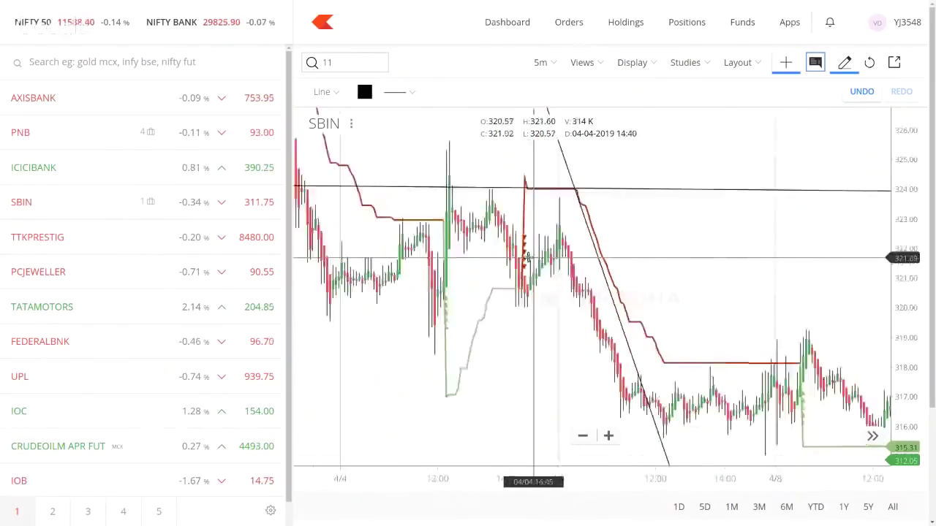
scroll(527, 258, "up", 1)
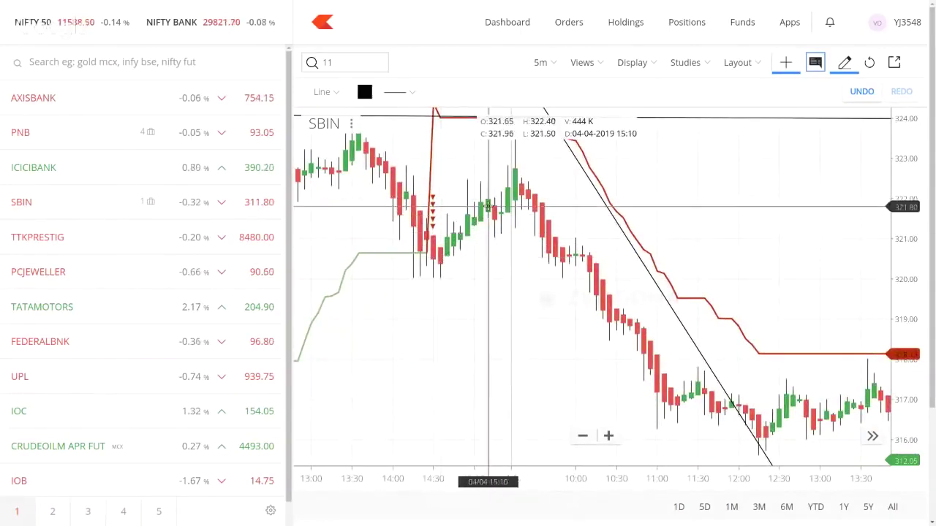
scroll(488, 211, "left", 2)
scroll(488, 211, "left", 3)
scroll(464, 297, "up", 1)
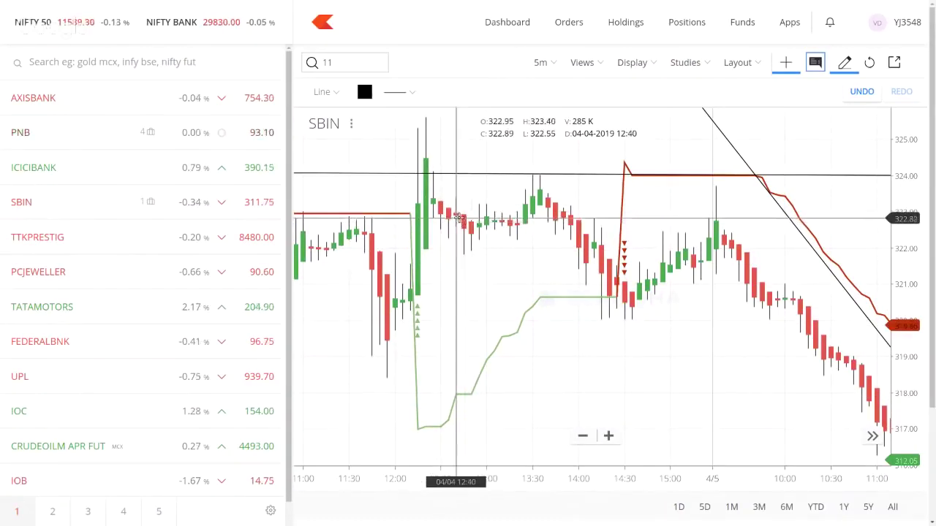
scroll(447, 212, "down", 3)
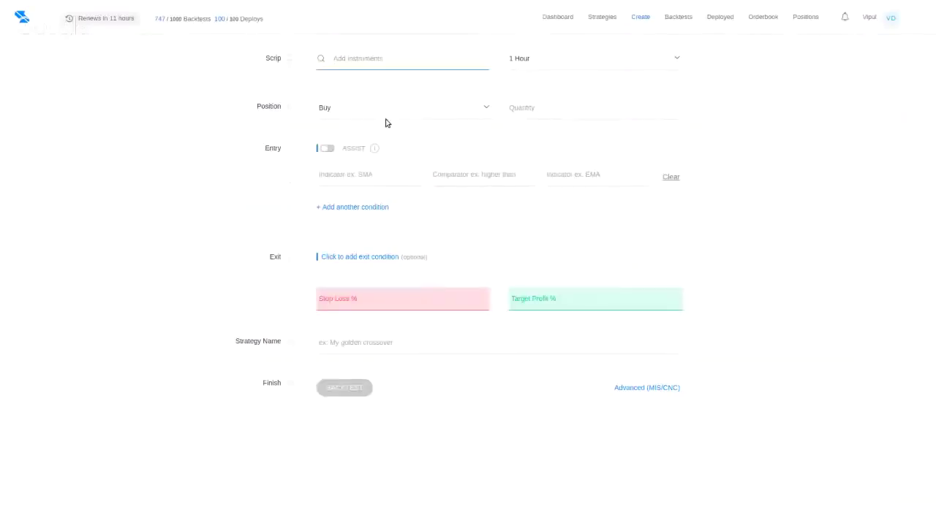
Add SBIN NSE and WELSPUNIND NSE as the strategy's instruments
type("SBIN NSE")
key("Return")
type("web")
key("BackSpace")
key("BackSpace")
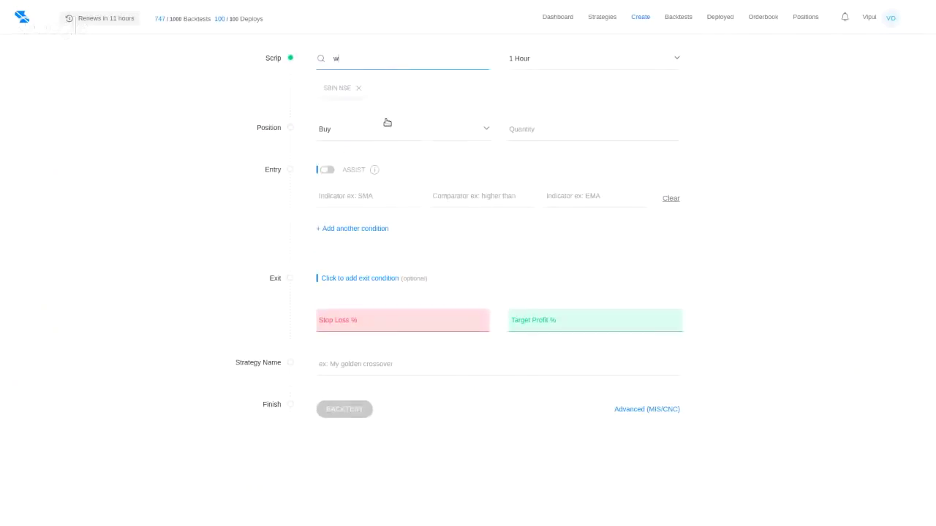
type("eb")
key("BackSpace")
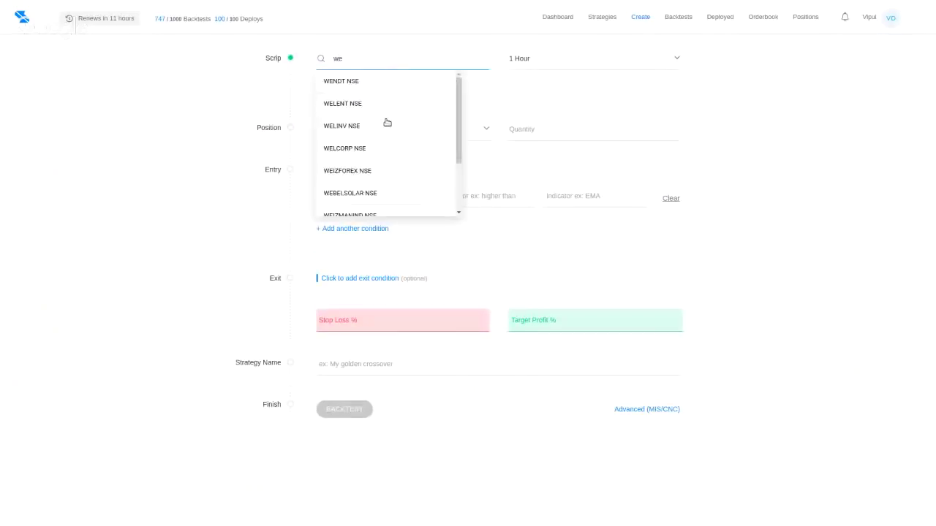
key("BackSpace")
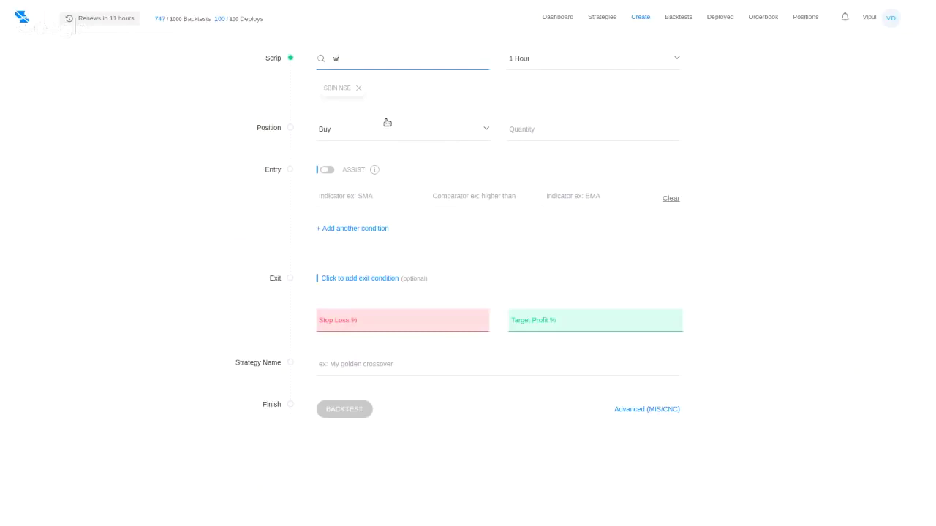
type("el")
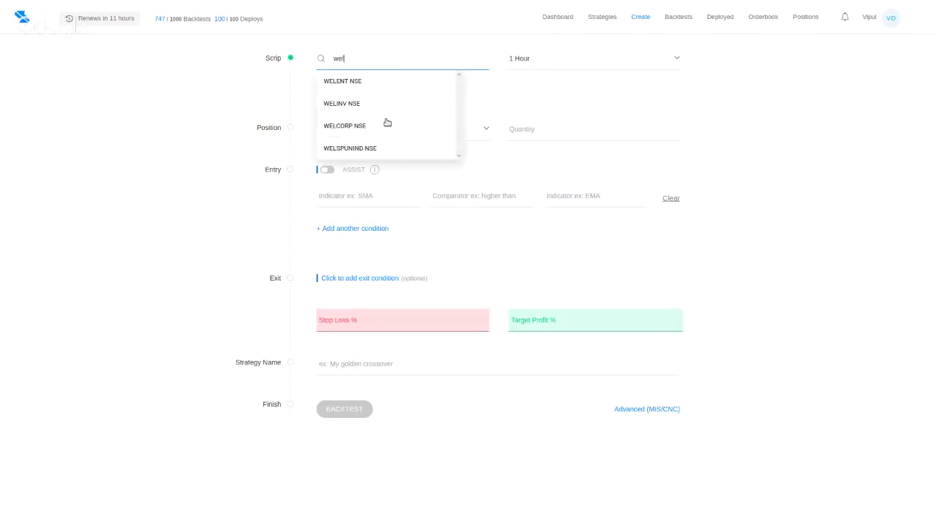
left_click(388, 151)
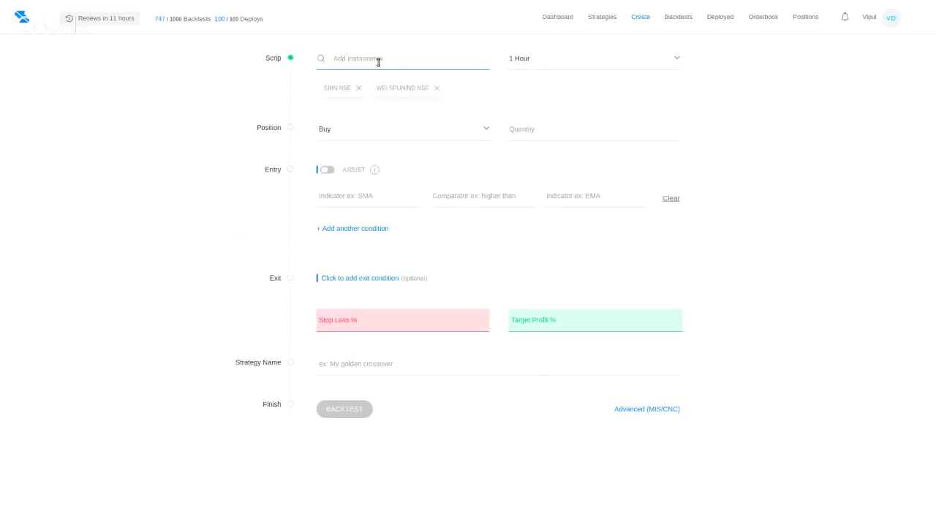
Add TATAMOTORS NSE as a third instrument and choose the 1 Hour candle interval
type("tata")
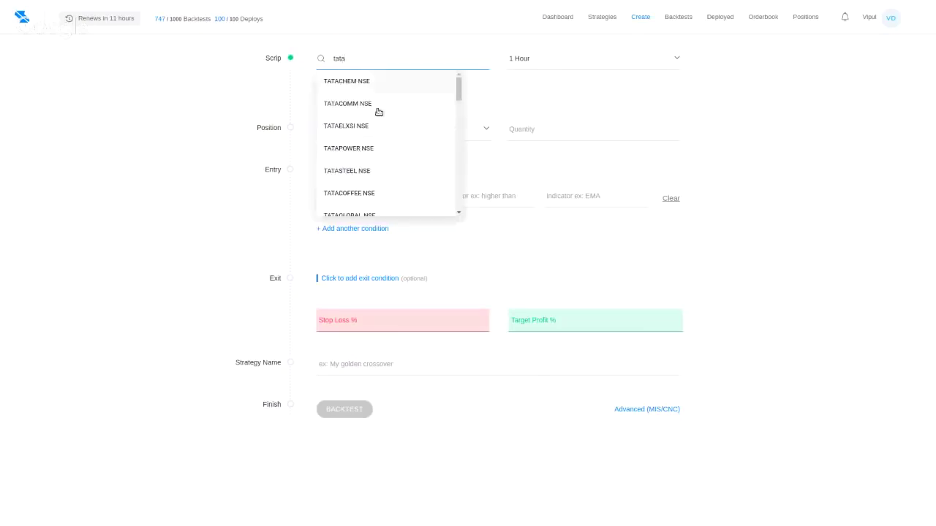
scroll(370, 159, "down", 1)
type("mo")
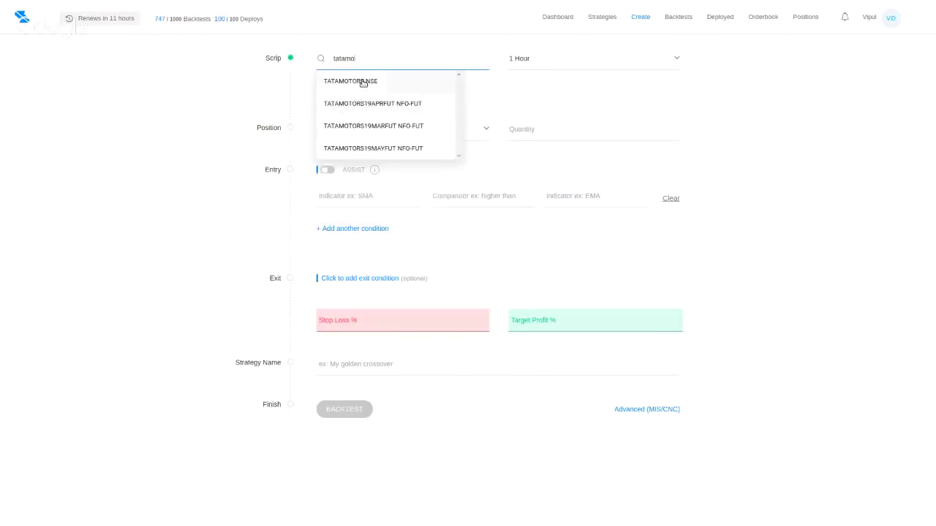
left_click(361, 81)
left_click(570, 74)
left_click(575, 70)
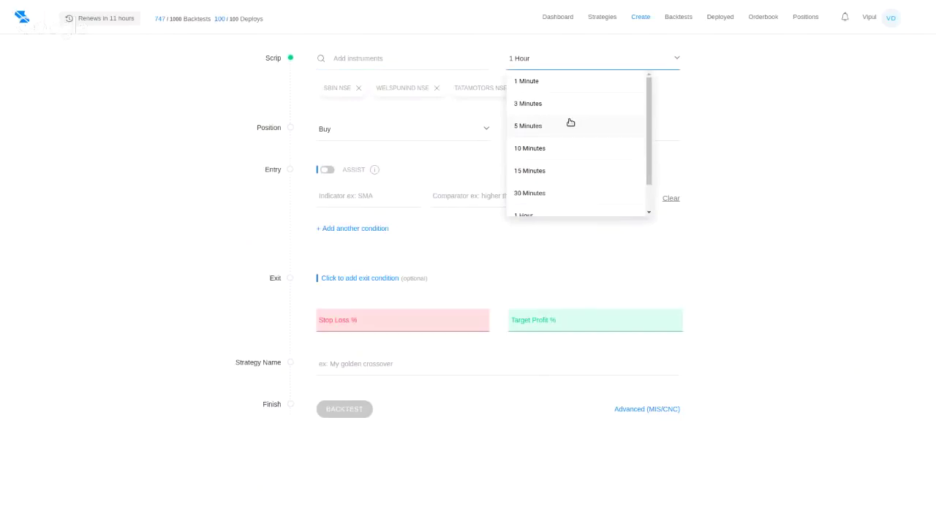
scroll(560, 202, "down", 1)
left_click(560, 209)
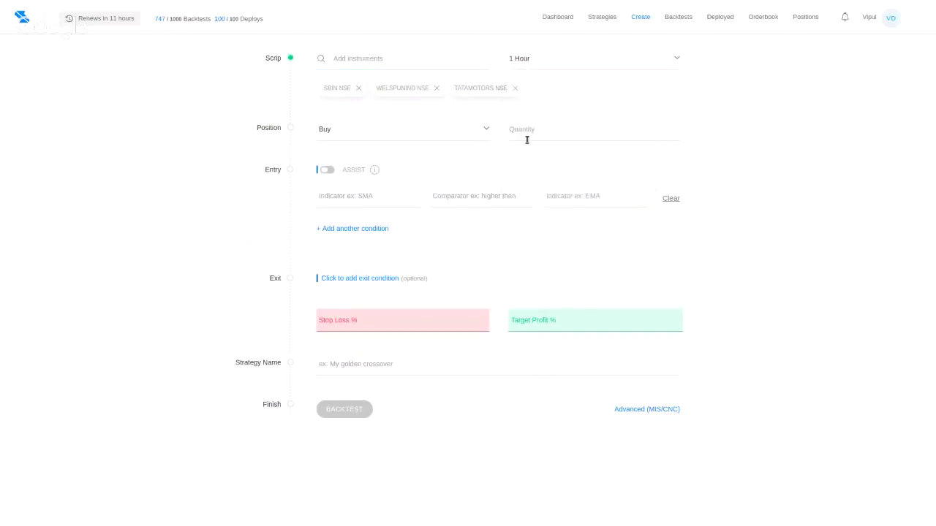
Set the position to Sell with a quantity of 10
left_click(526, 140)
type("10")
left_click(362, 199)
left_click(392, 131)
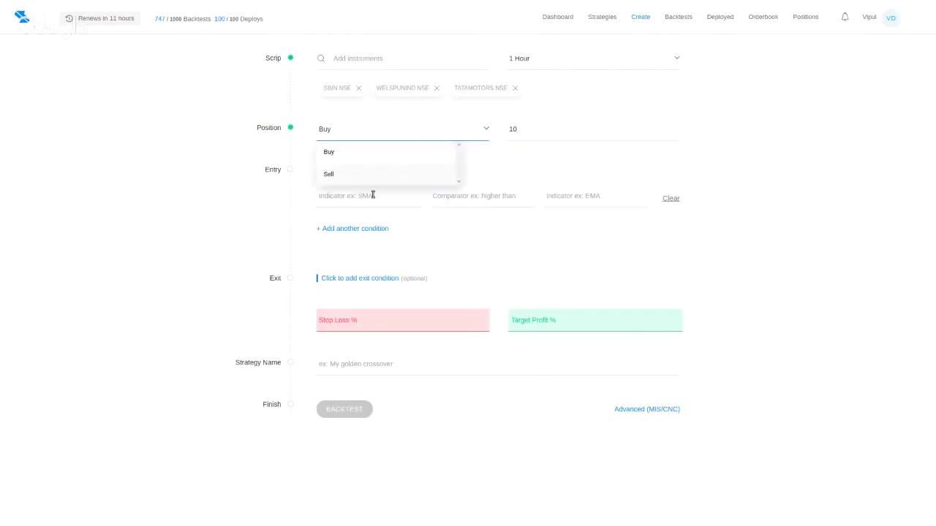
left_click(380, 185)
Start the first entry condition with the Supertrend indicator using period 7, multiplier 3 and offset -1
left_click(374, 203)
type("supertrend")
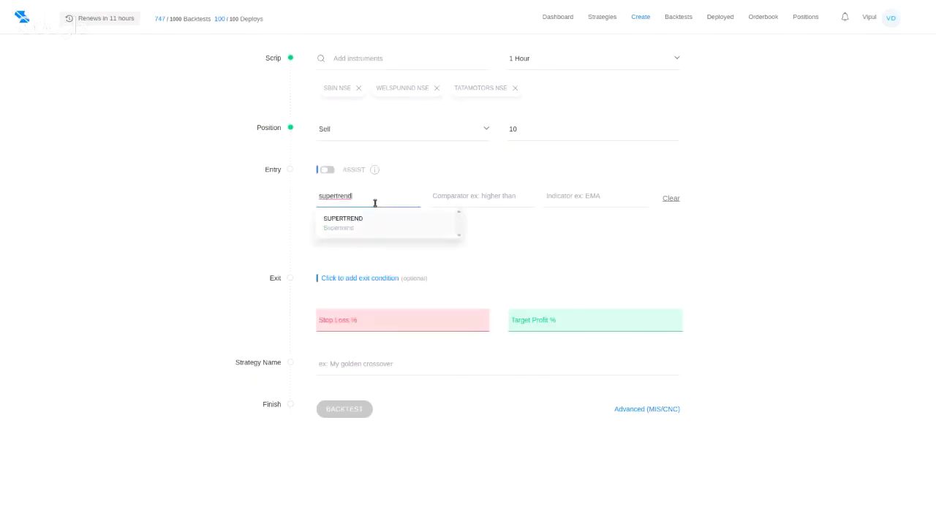
key("Return")
key("Tab")
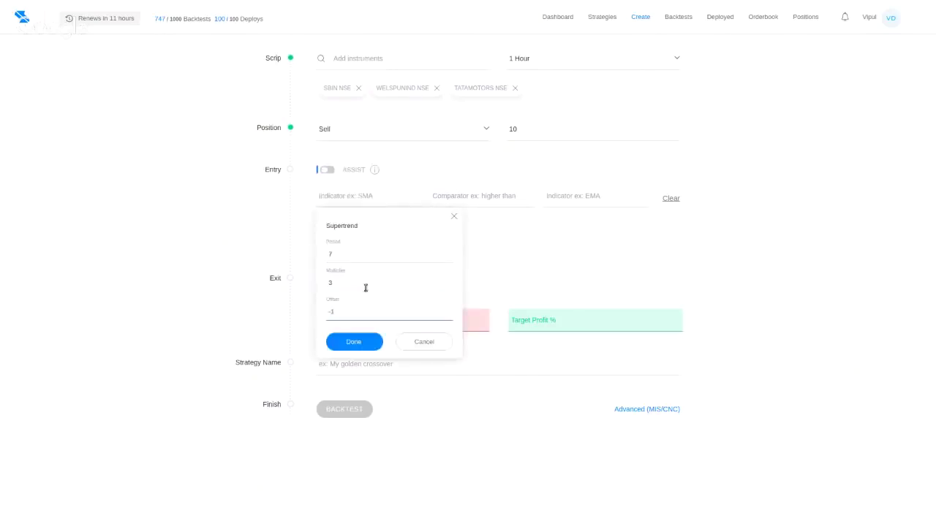
left_click(363, 344)
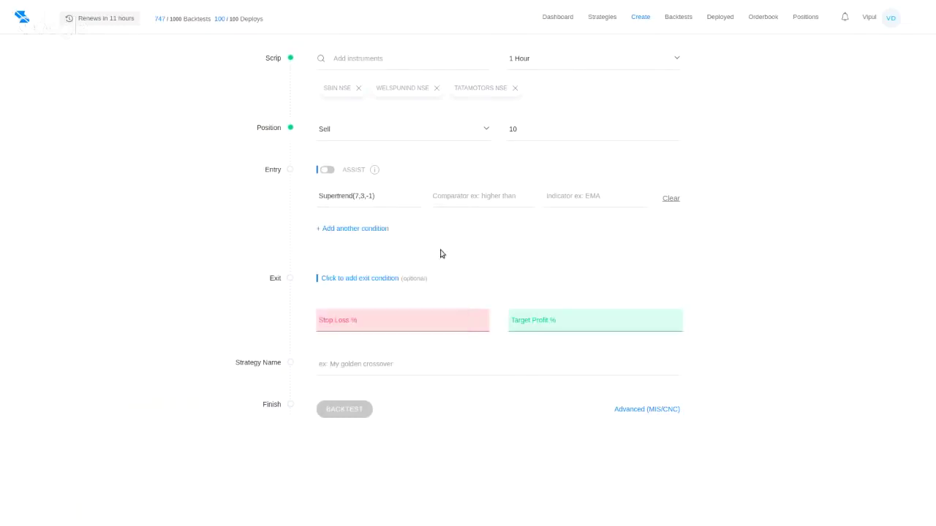
Complete the first entry condition so that the Supertrend must be higher than Close
left_click(482, 203)
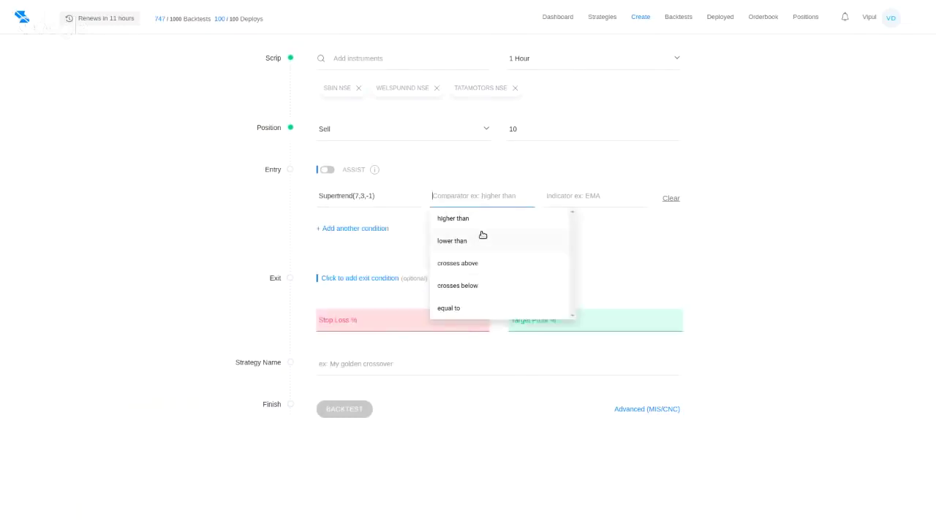
left_click(479, 221)
left_click(592, 190)
type("prev")
key("BackSpace")
key("BackSpace")
key("BackSpace")
key("BackSpace")
type("close")
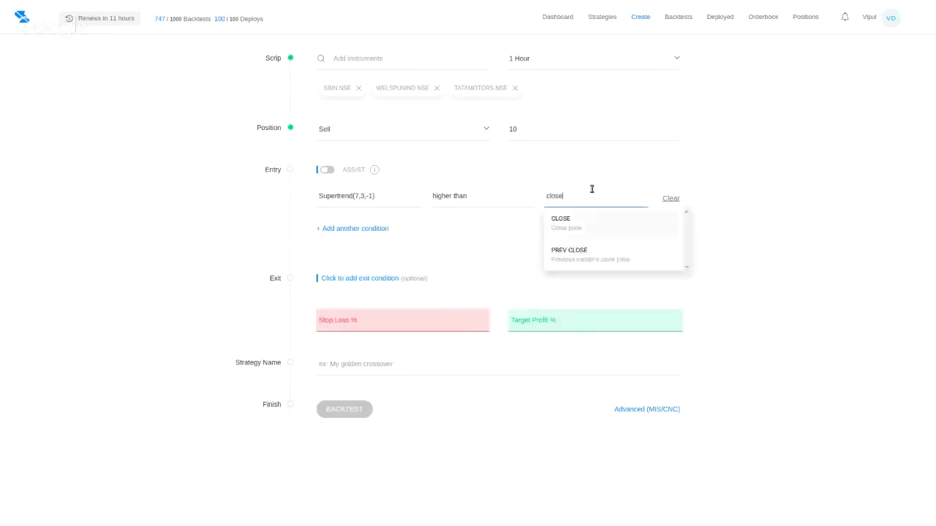
key("Return")
Add a second entry condition joined by "and" with Supertrend period 7, multiplier 3, offset 0, and the comparator "lower than"
left_click(359, 228)
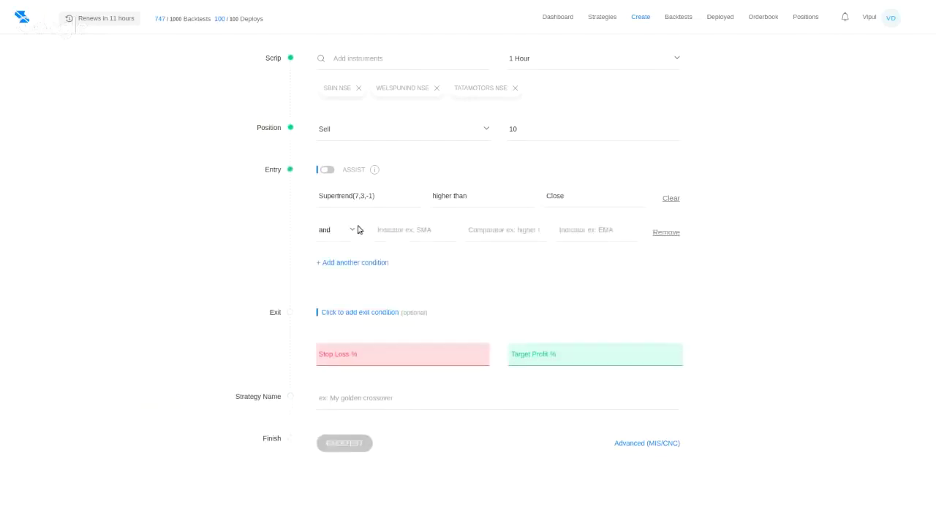
left_click(395, 230)
type("sup")
key("Return")
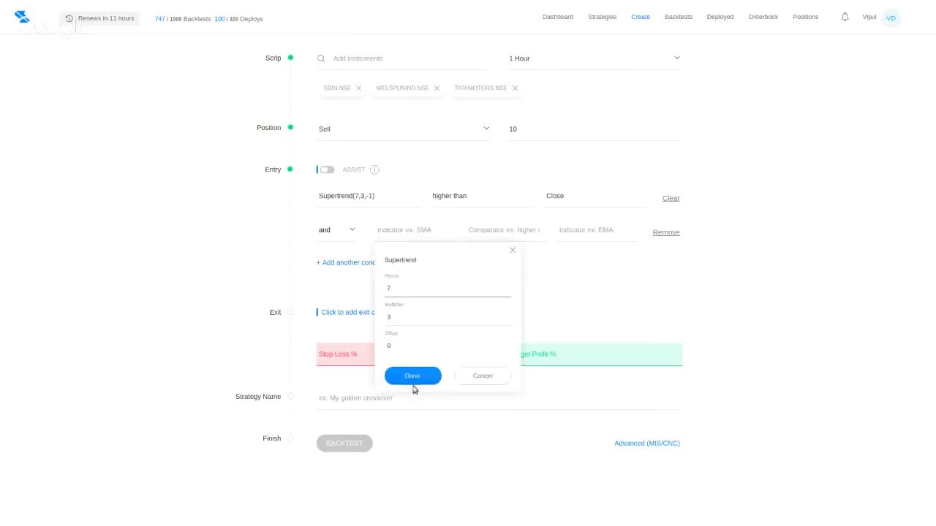
double_click(388, 347)
left_click(409, 376)
left_click(477, 233)
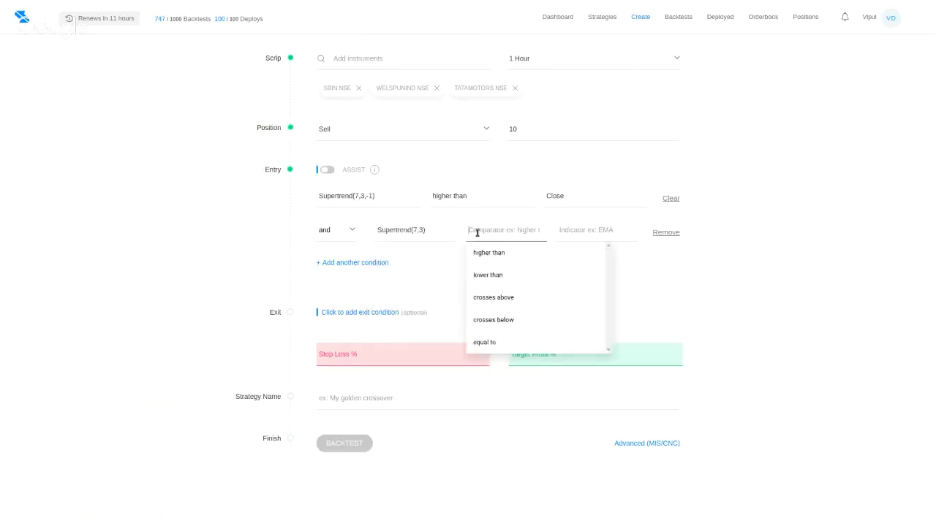
key("Down")
key("Down")
key("Return")
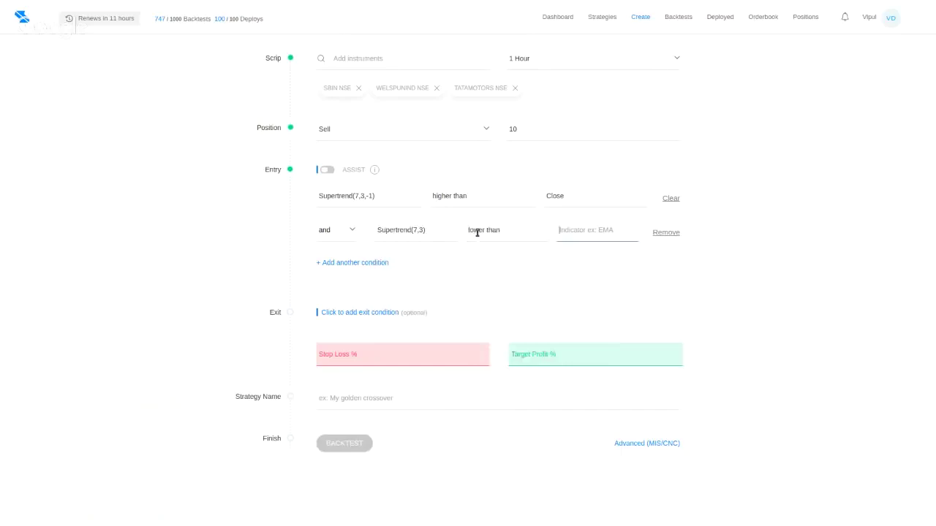
Set the second entry condition's comparison indicator to Supertrend with period 7, multiplier 3 and offset -1
type("pre")
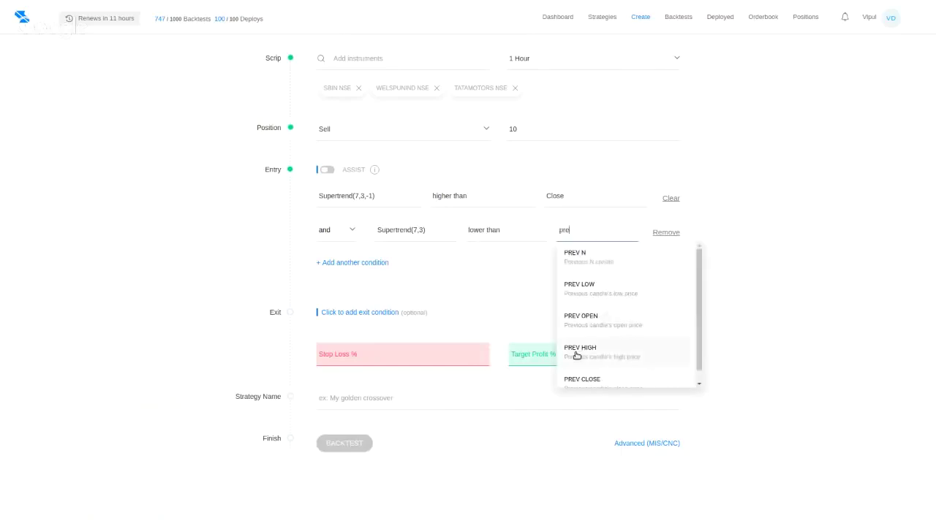
key("BackSpace")
key("BackSpace")
type("supertrend")
key("Return")
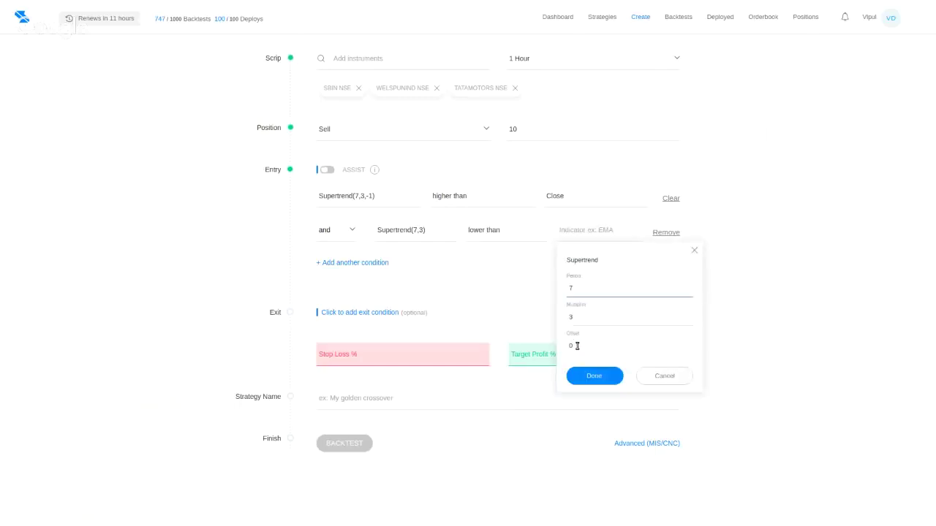
key("Tab")
key("Tab")
key("BackSpace")
type("-1")
left_click(590, 378)
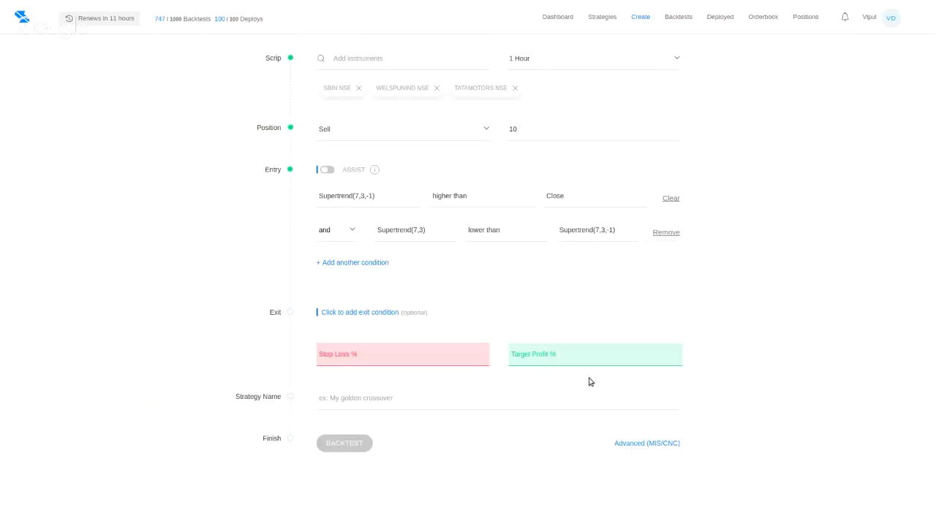
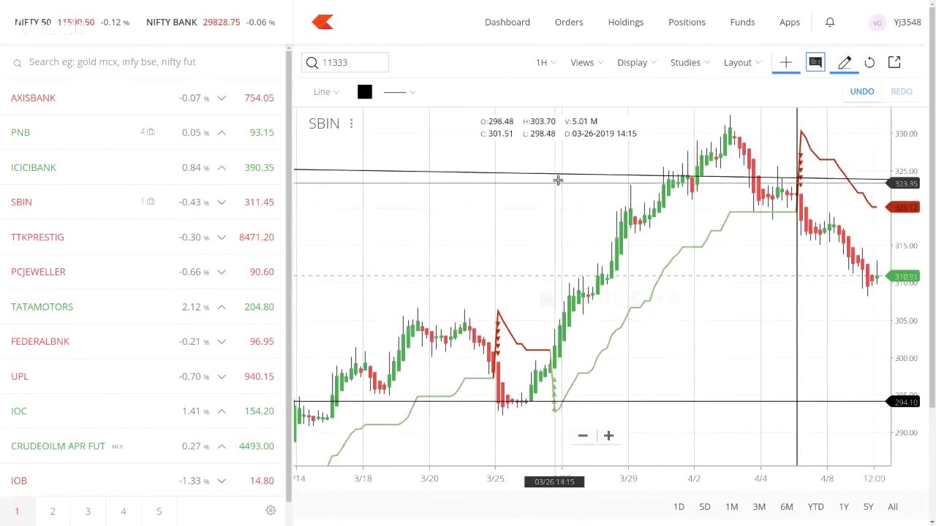
Set the stop loss to 1% and the target profit to 2%, and name the strategy "webinar strat 4"
right_click(556, 174)
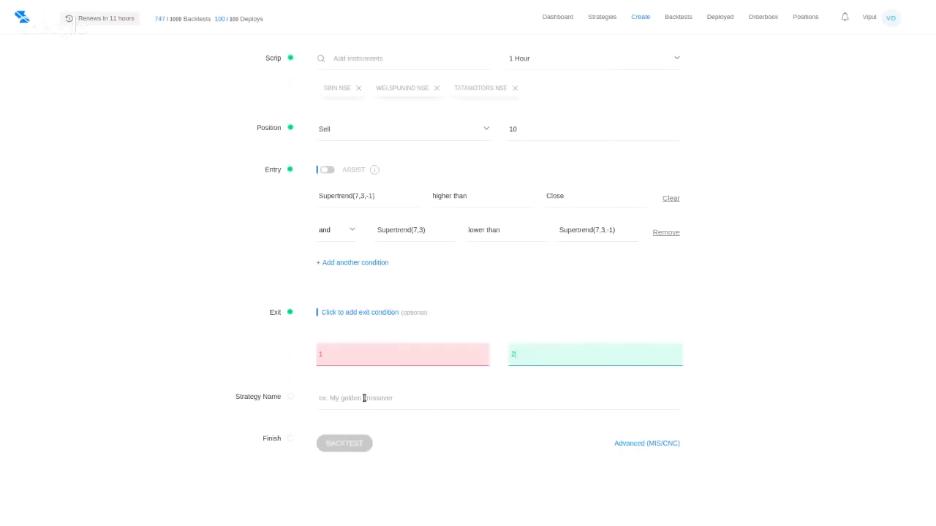
left_click(364, 398)
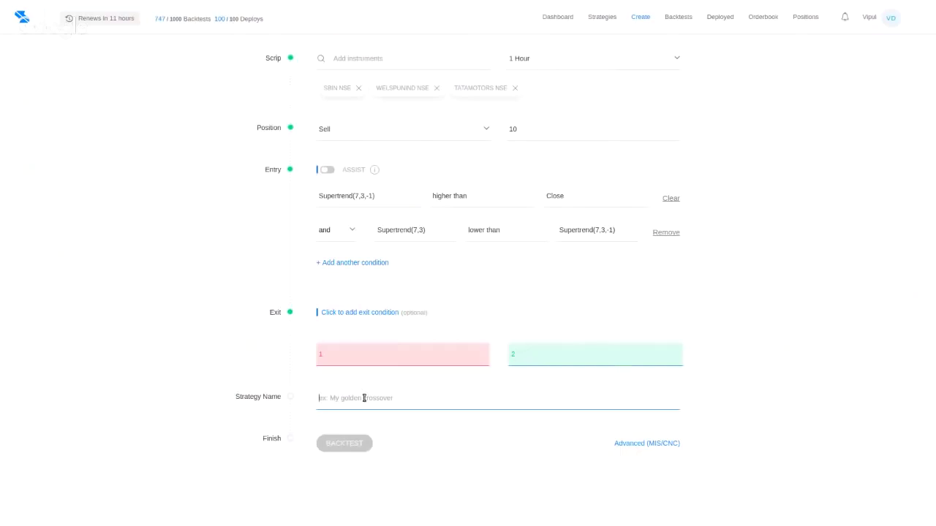
type("webinar strat 4")
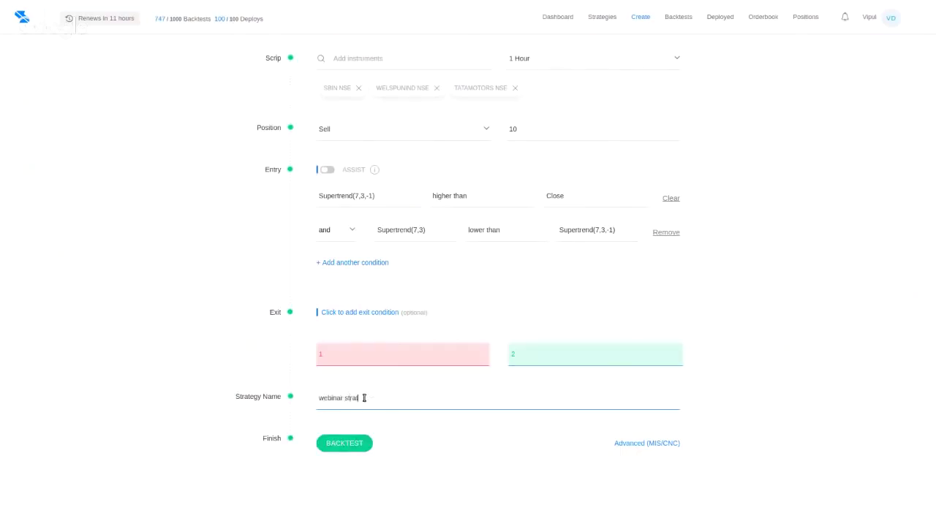
Change the strategy's chart type to Heikin-Ashi in the advanced settings and run the backtest
left_click(634, 443)
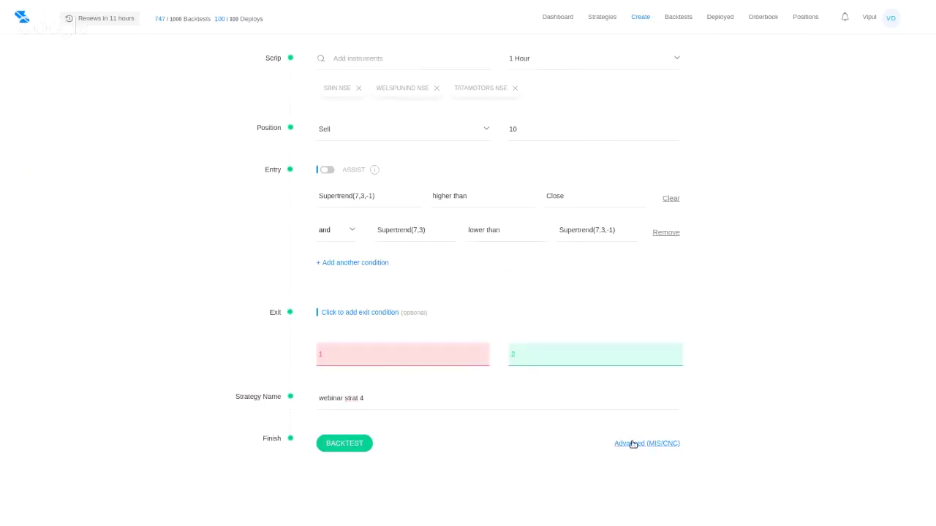
left_click(633, 444)
left_click(405, 421)
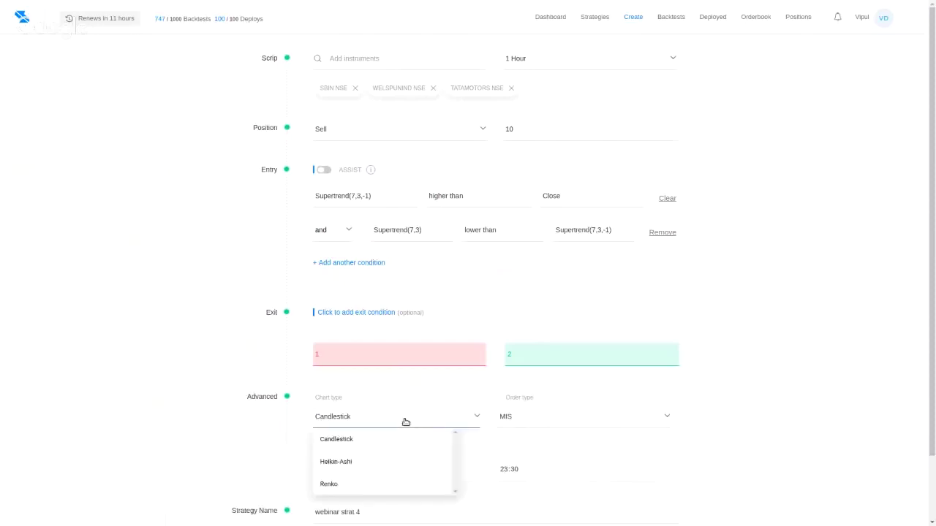
left_click(401, 461)
scroll(401, 461, "down", 1)
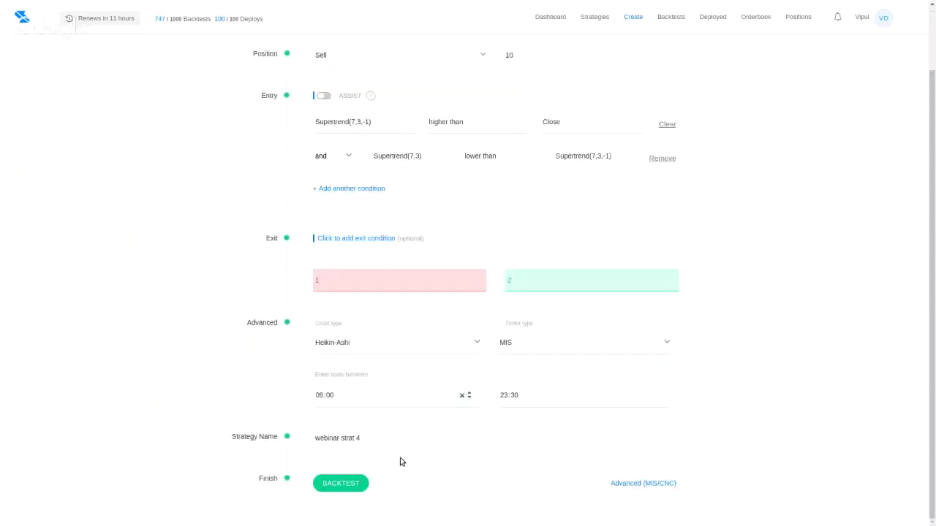
left_click(350, 487)
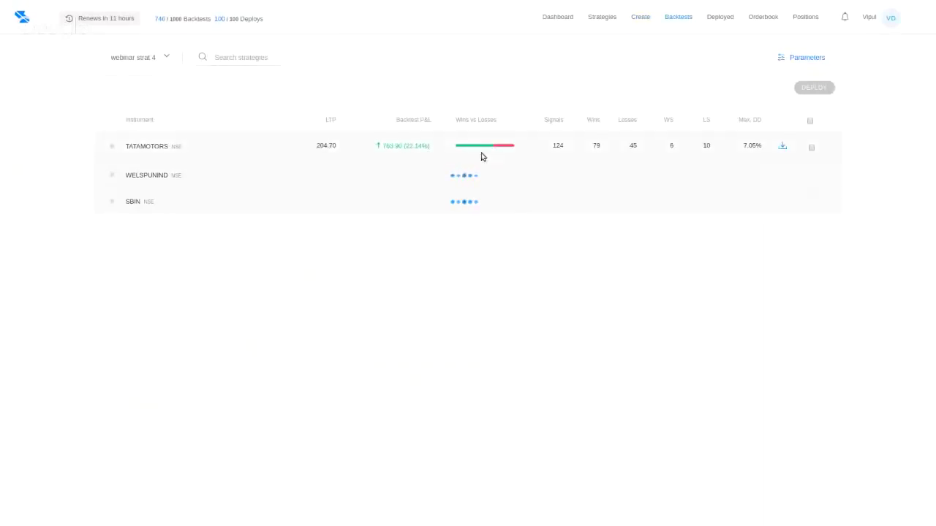
Review the TATAMOTORS backtest statistics and period return, and open the SBIN backtest details
left_click(478, 153)
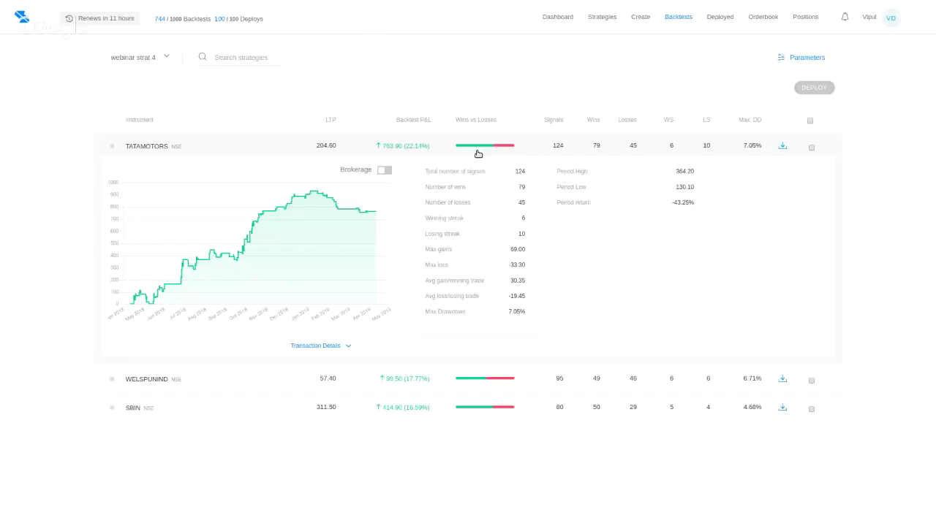
left_click(468, 151)
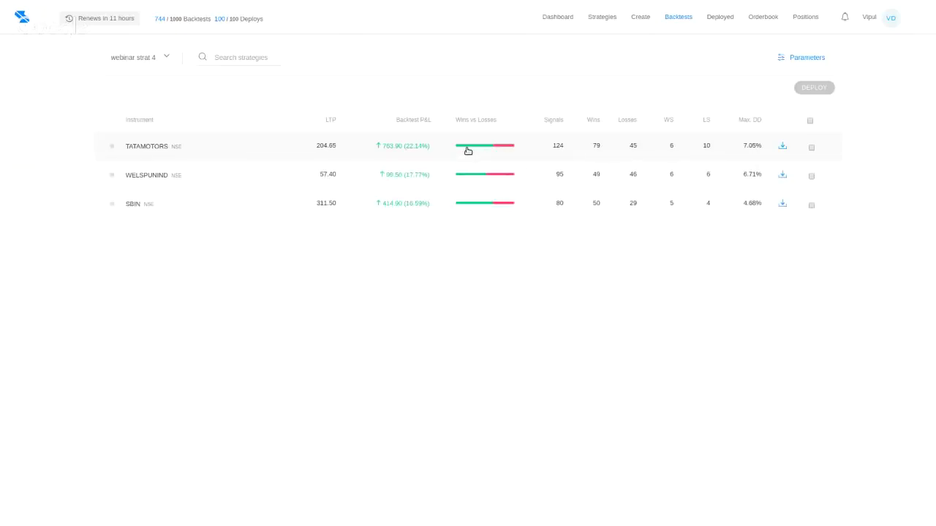
left_click(468, 151)
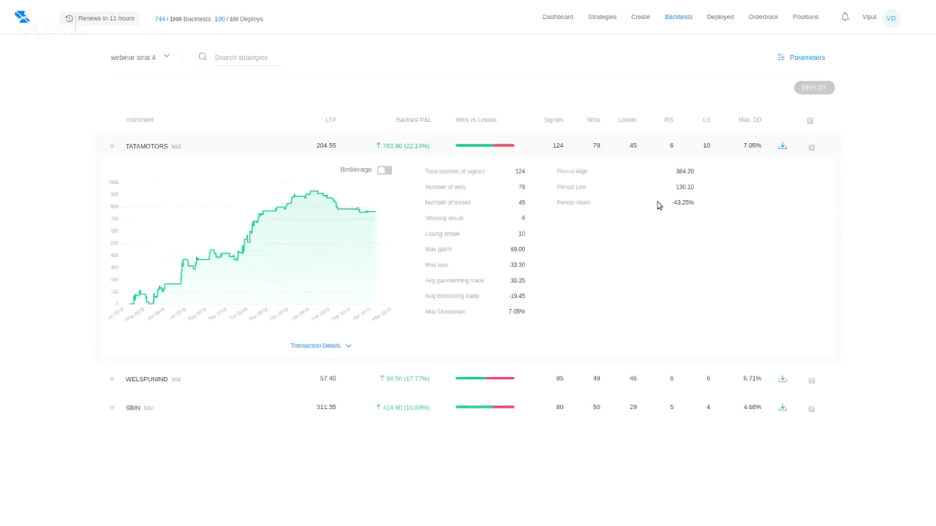
left_click_drag(657, 206, 691, 204)
left_click(497, 150)
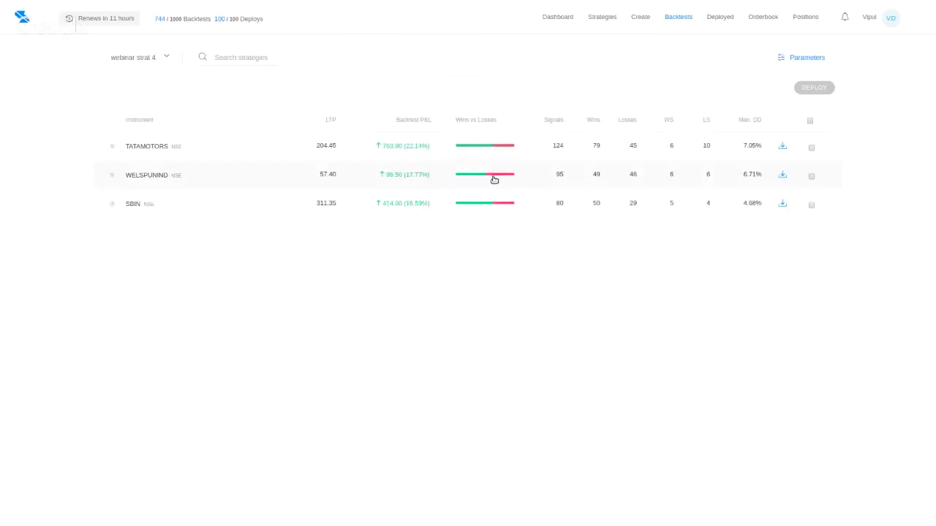
left_click(495, 204)
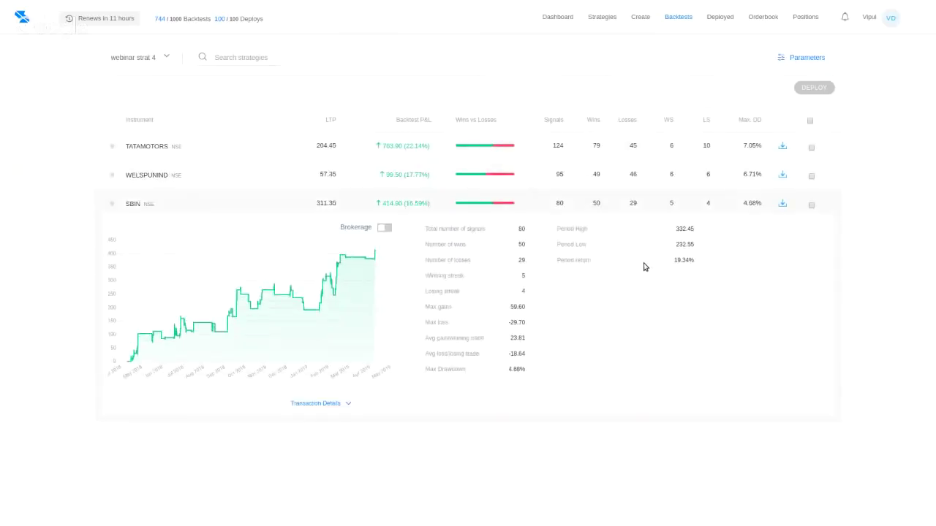
Check the SBIN period return and show the parameters used for the "webinar strat 4" backtest
left_click_drag(671, 264, 703, 265)
left_click(788, 57)
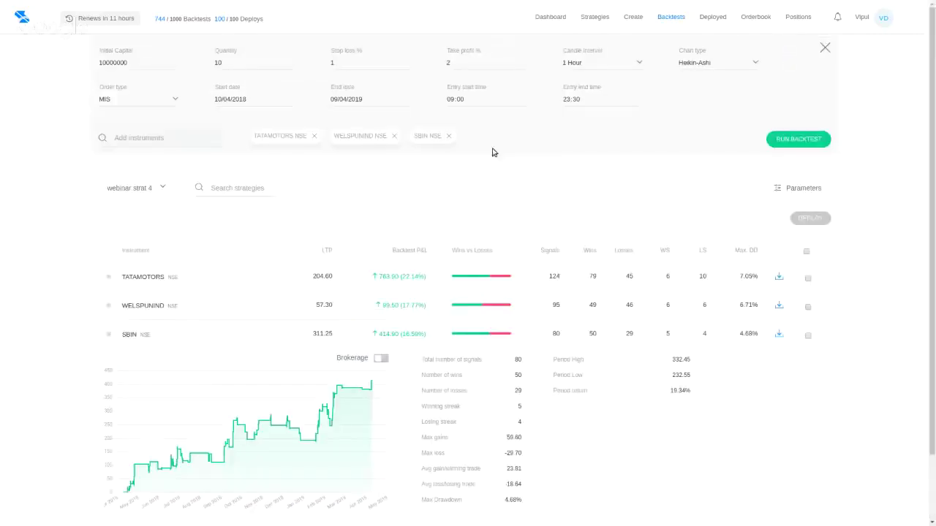
scroll(497, 182, "down", 1)
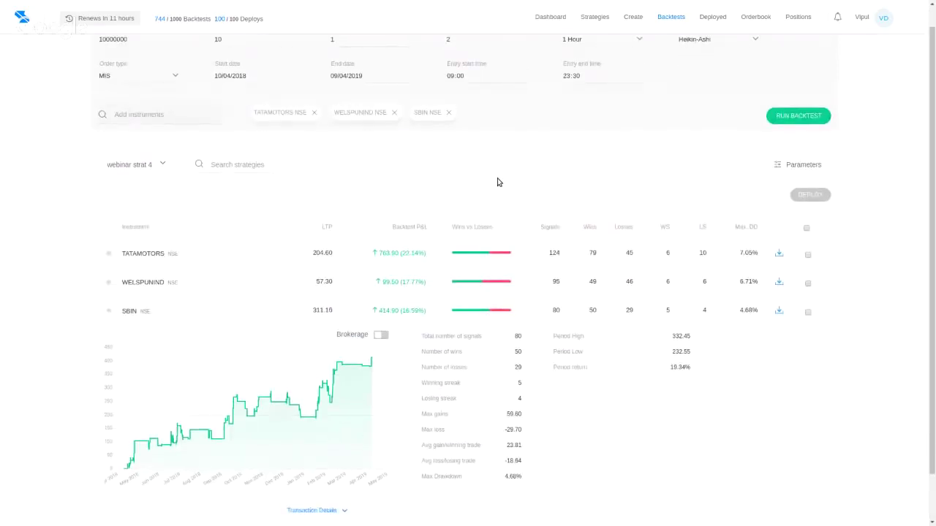
Compare the Heikin Ashi Sample Strategy - 3 slide with the Streak backtest results, ending on the SBIN chart in Kite
key("alt+Tab")
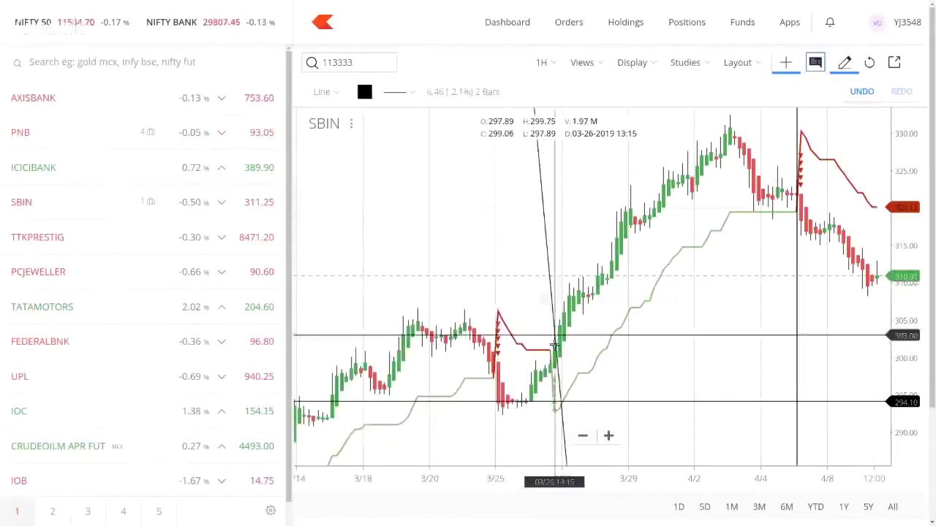
key("ctrl+Tab")
key("ctrl+Tab")
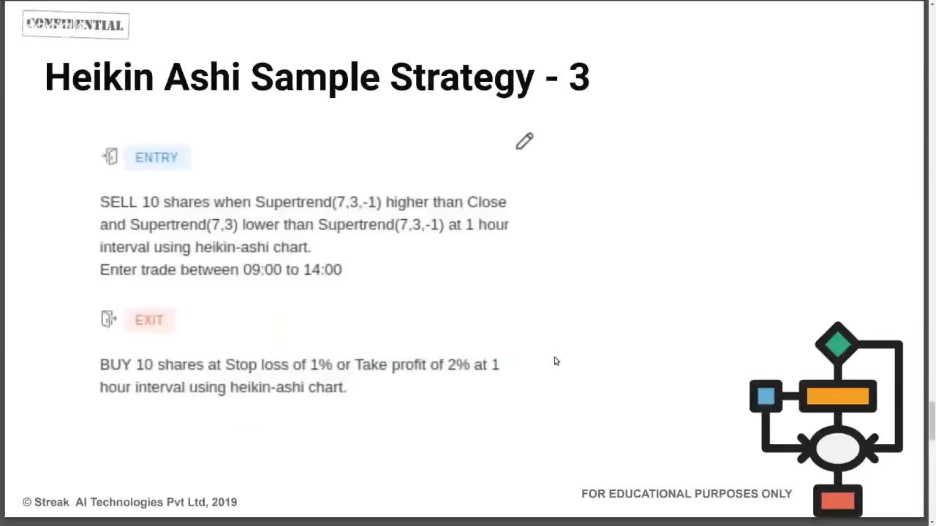
key("alt+Tab")
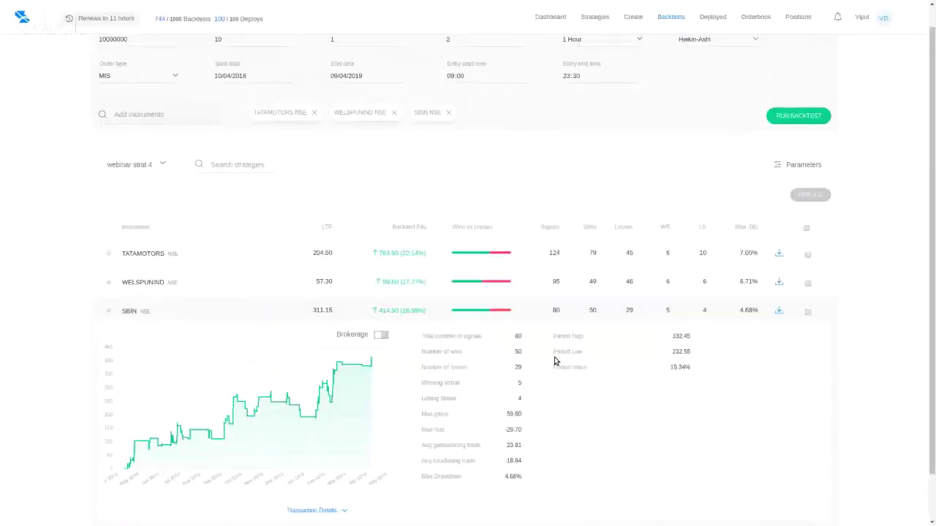
key("alt+Tab")
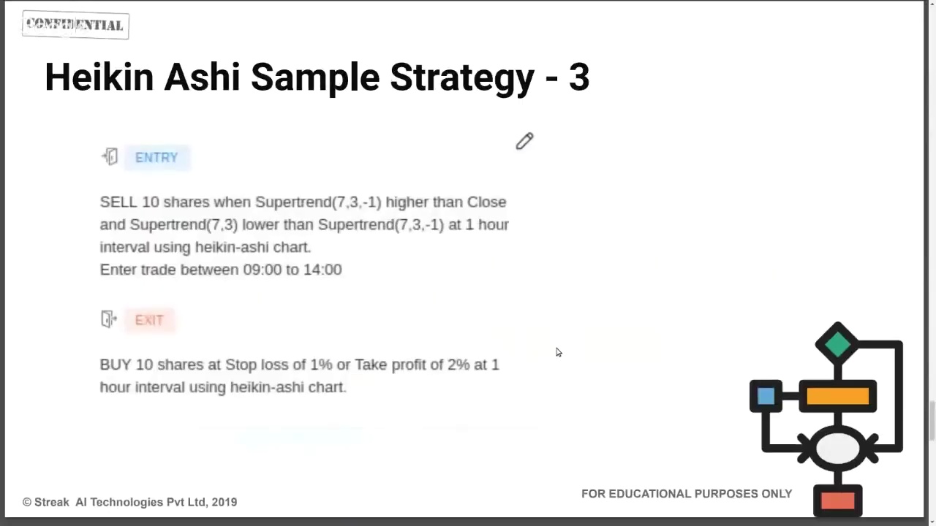
key("alt+Tab")
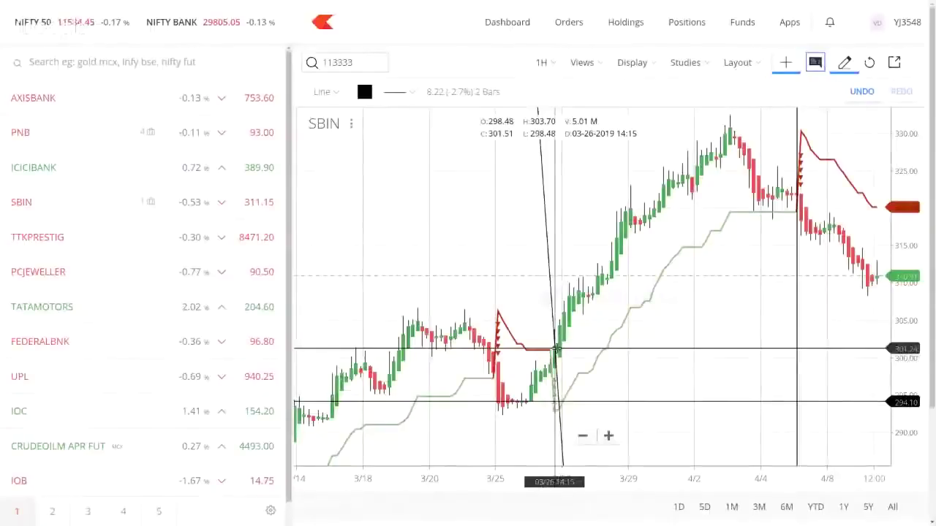
End the unfinished line drawing on the SBIN chart and turn off drawing mode
left_click(556, 288)
right_click(615, 310)
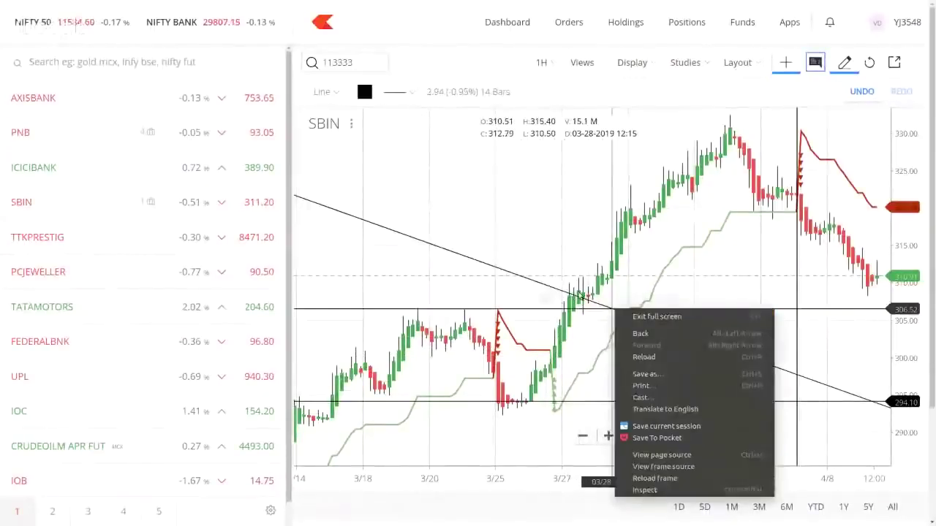
left_click(579, 291)
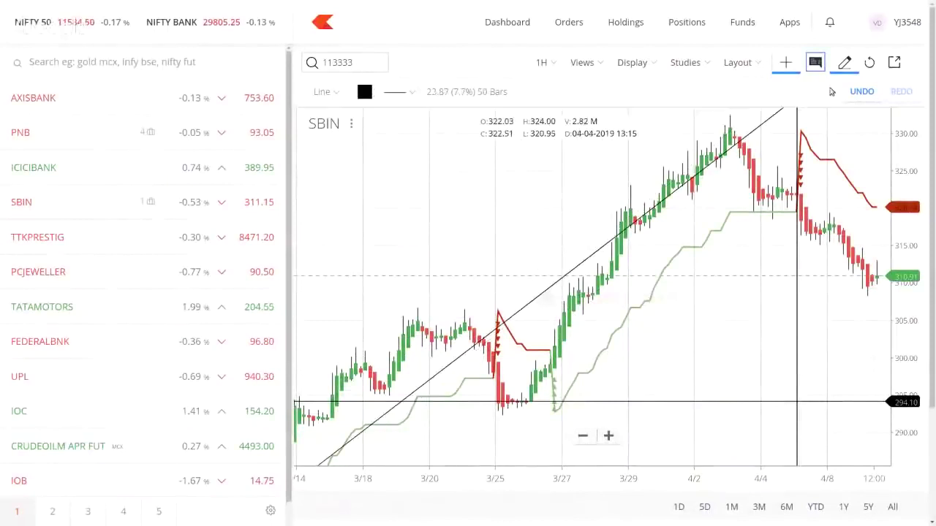
left_click(844, 63)
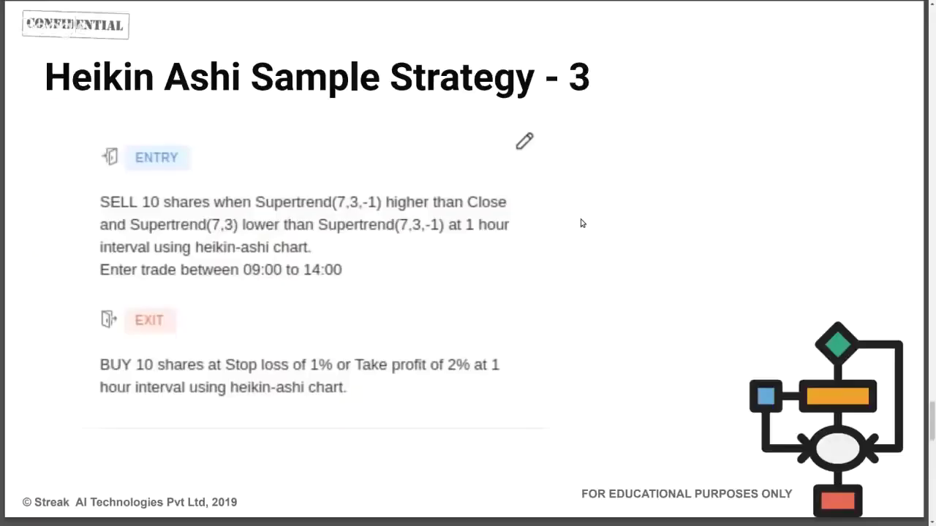
Switch to the presentation and read the "Pitfalls to watch out for" slide
scroll(580, 222, "down", 5)
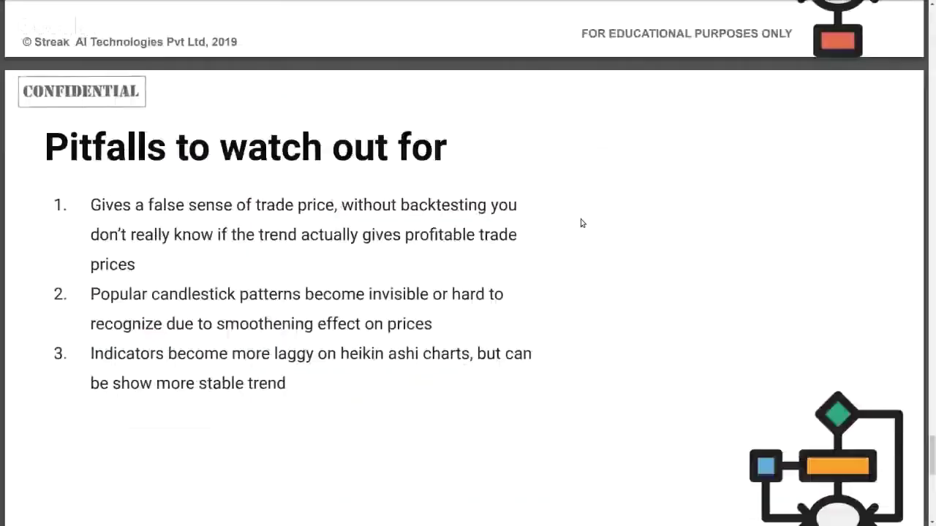
scroll(582, 223, "down", 5)
scroll(582, 223, "up", 5)
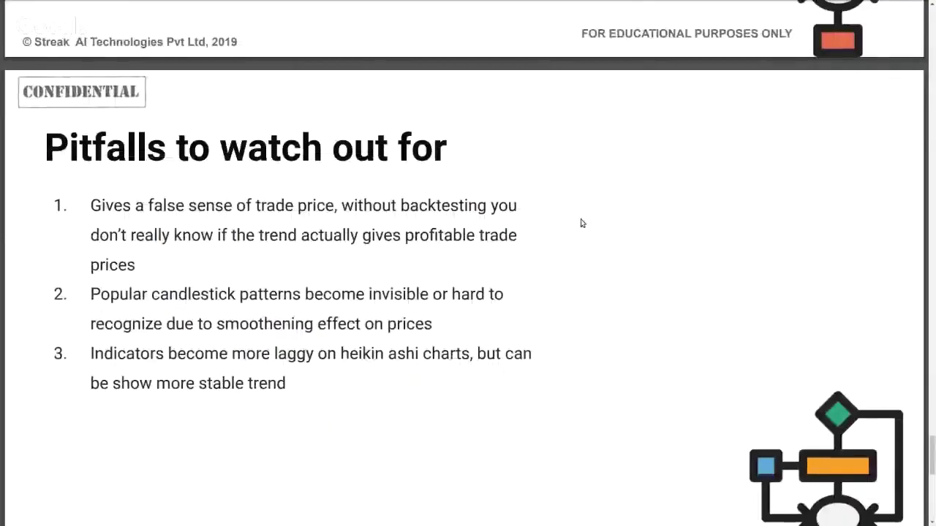
scroll(582, 223, "down", 1)
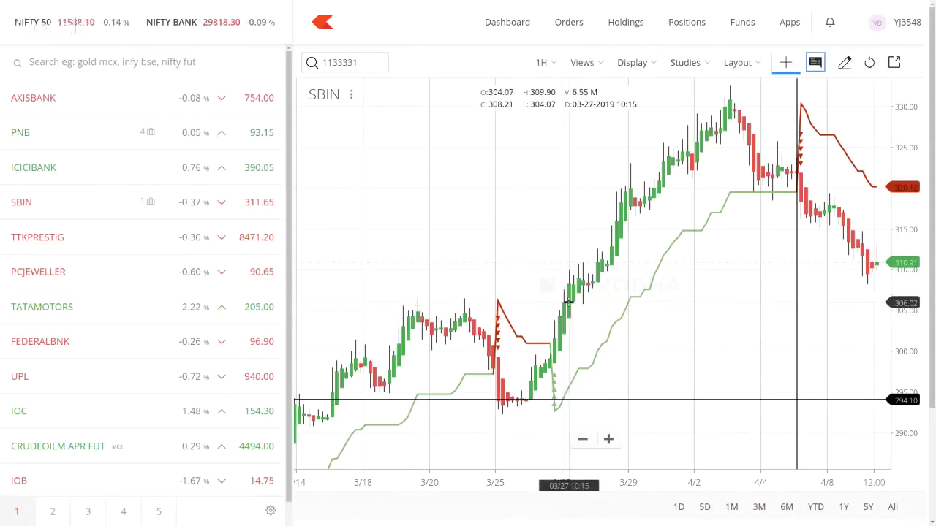
Take a closer look at the SBIN chart in Kite and check the chart preference in the account profile
scroll(569, 301, "up", 5)
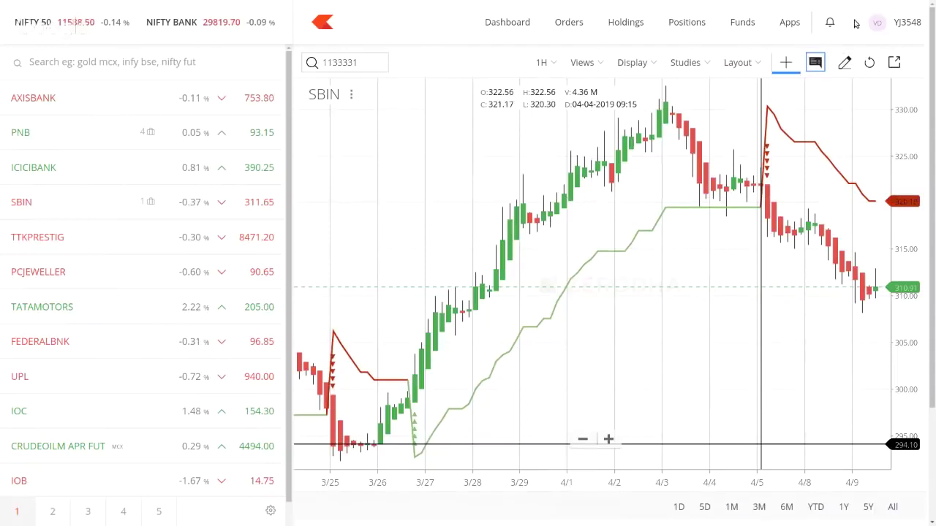
left_click(878, 22)
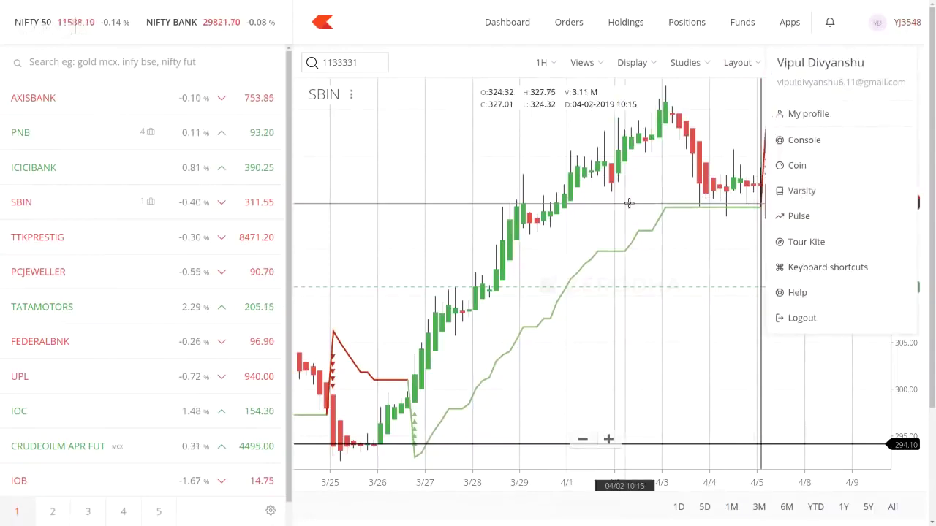
left_click(840, 123)
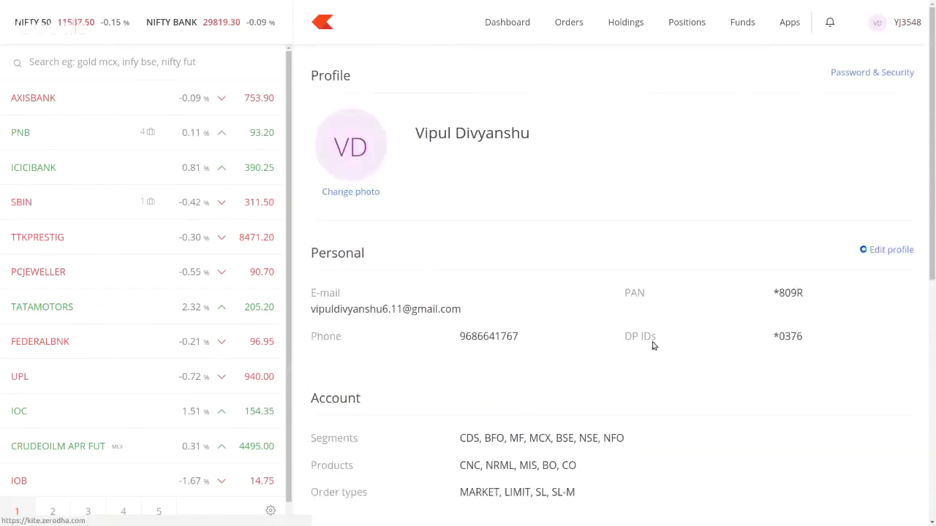
scroll(653, 346, "down", 4)
mouse_move(191, 272)
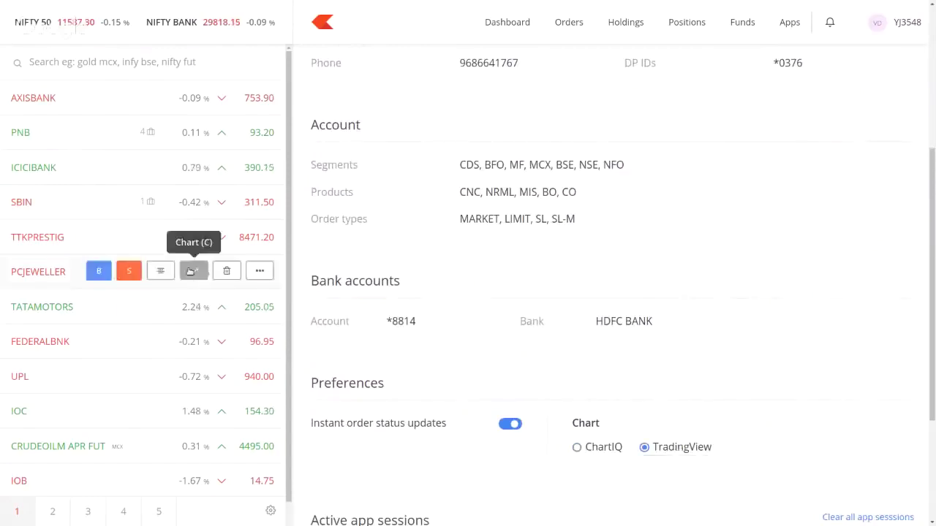
scroll(186, 132, "down", 1)
Open the PNB chart and split the layout into two charts stacked one above the other
left_click(194, 121)
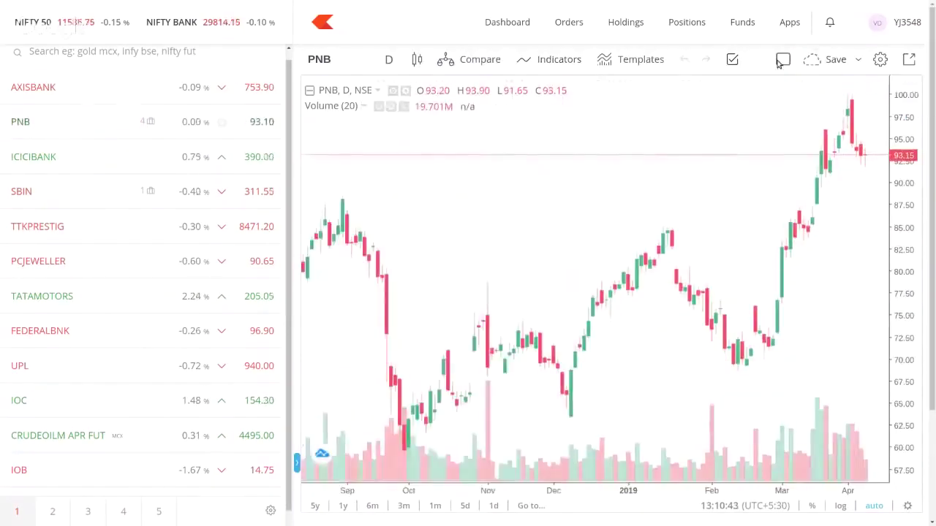
left_click(781, 60)
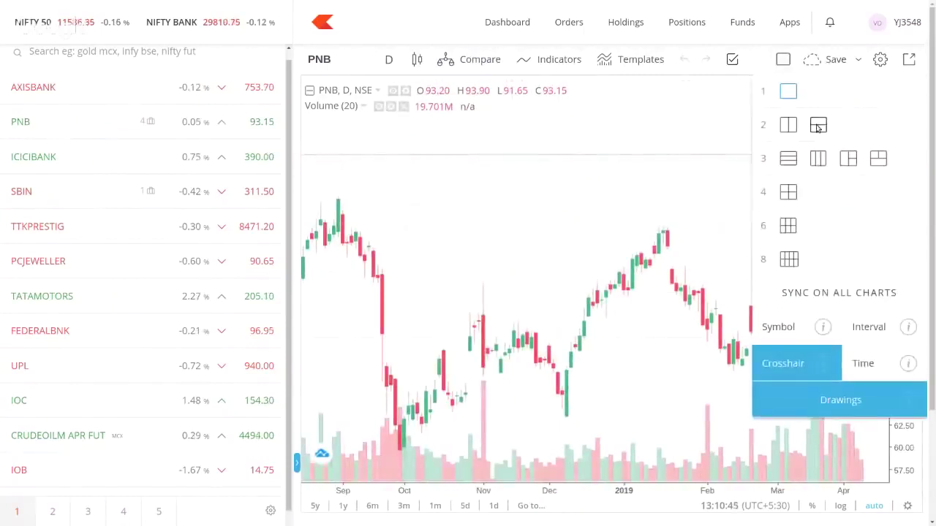
left_click(818, 125)
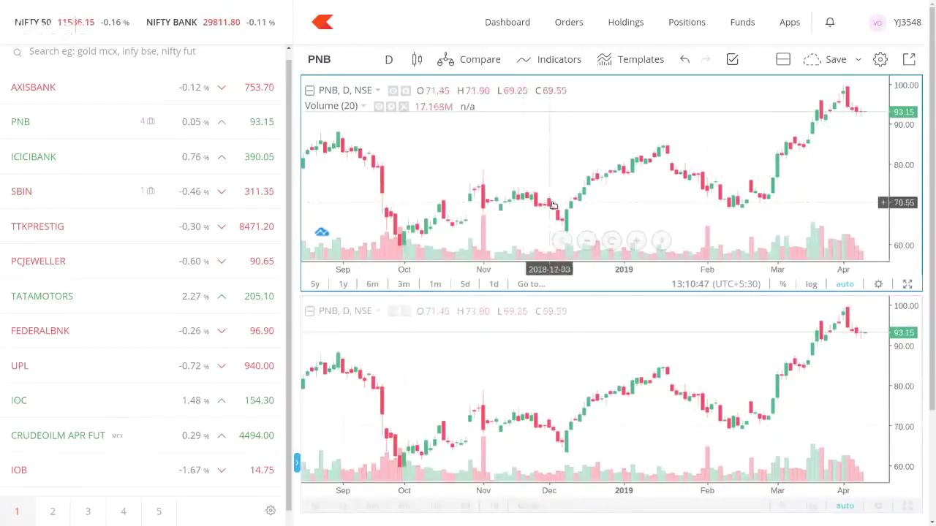
Change the upper PNB chart's style to Heikin Ashi
left_click(406, 90)
left_click(494, 196)
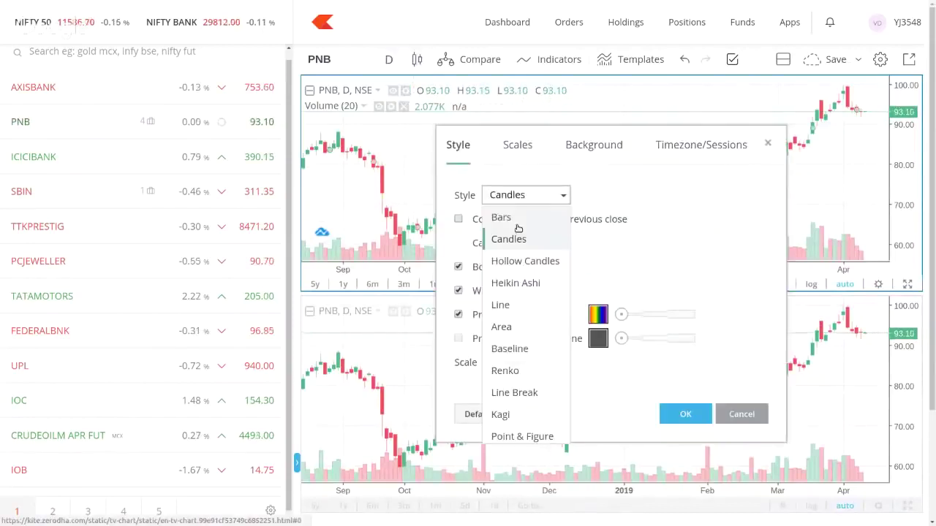
left_click(524, 283)
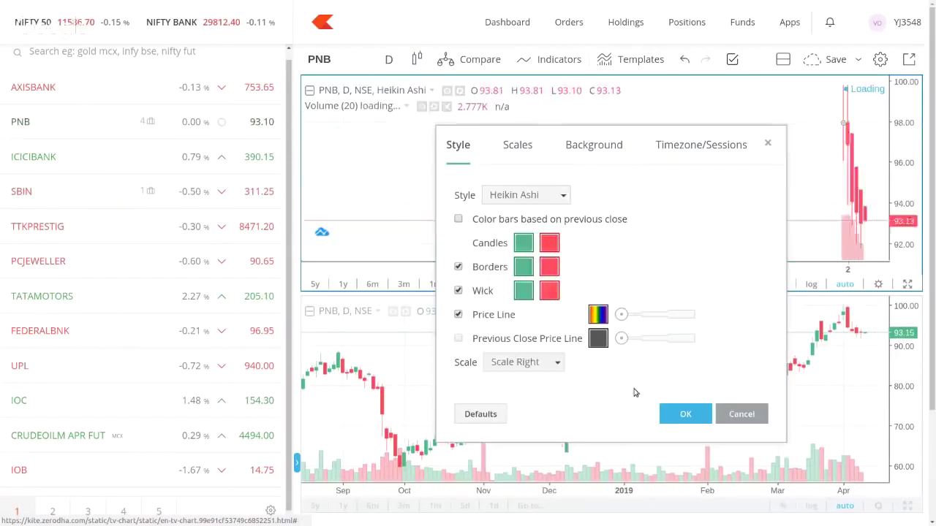
left_click(667, 412)
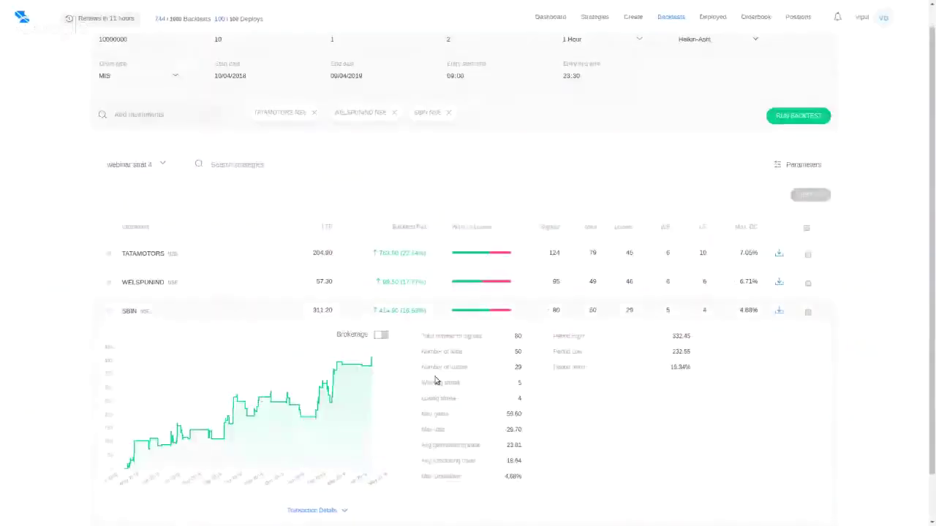
Open the SBIN transaction details in the Streak backtest and examine the 08 April 2019 sell and buy trades
scroll(429, 384, "down", 1)
scroll(429, 384, "down", 2)
left_click(441, 458)
scroll(441, 458, "down", 15)
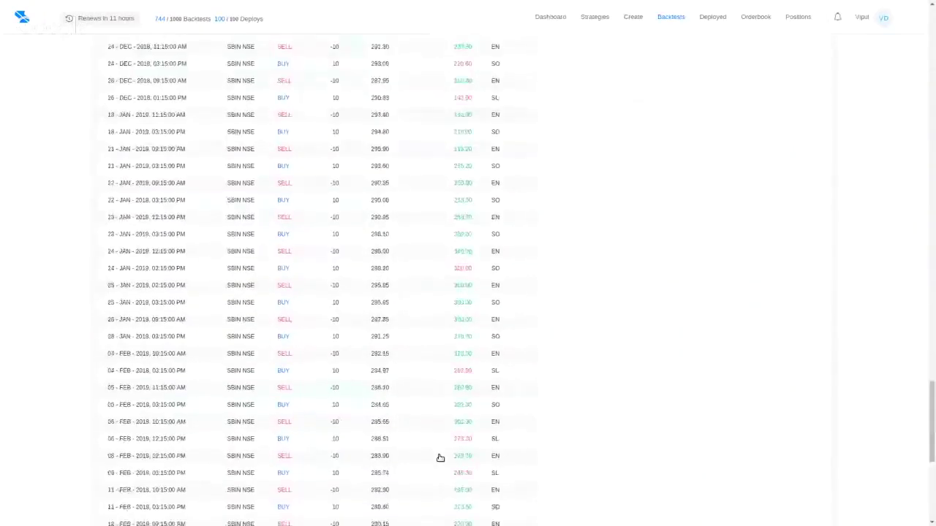
double_click(377, 444)
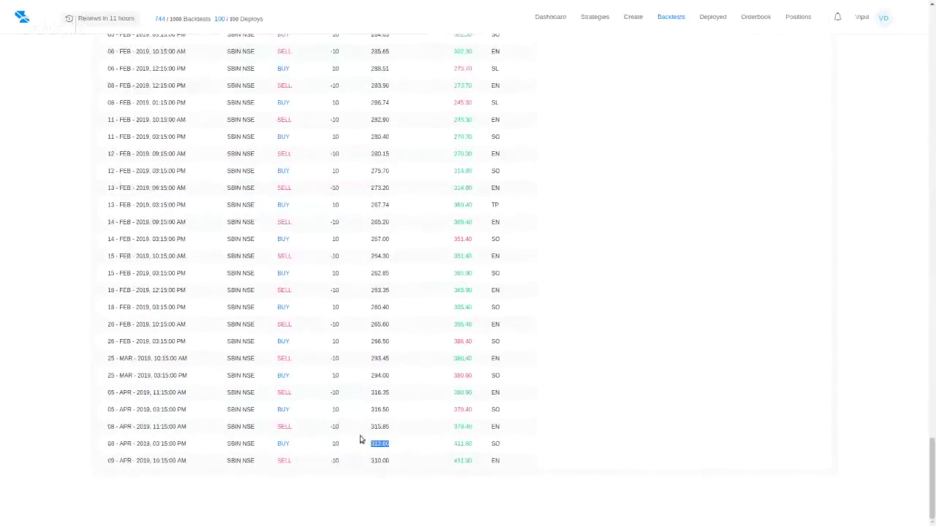
left_click_drag(356, 429, 395, 430)
left_click_drag(108, 429, 183, 428)
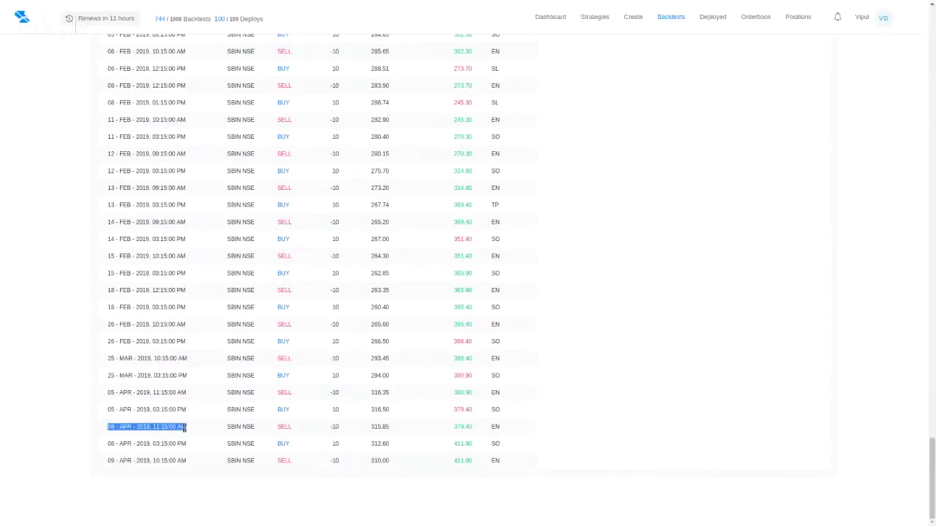
Switch to Kite and set the upper Heikin Ashi PNB chart's interval to 1 hour
key("alt+Tab")
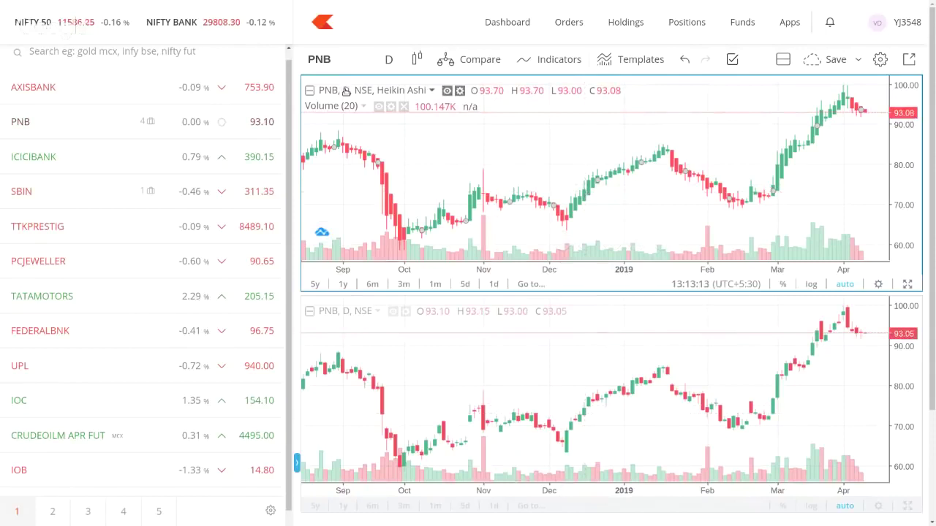
left_click(459, 91)
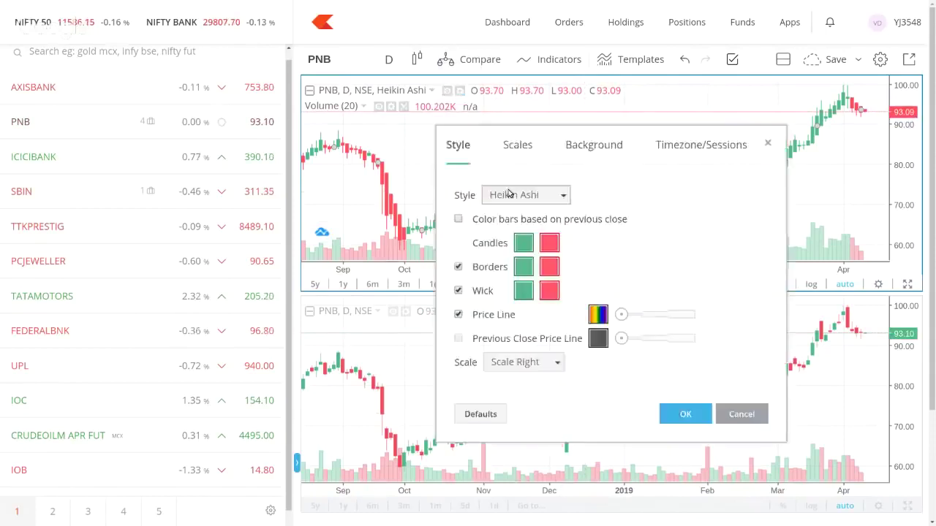
left_click(767, 143)
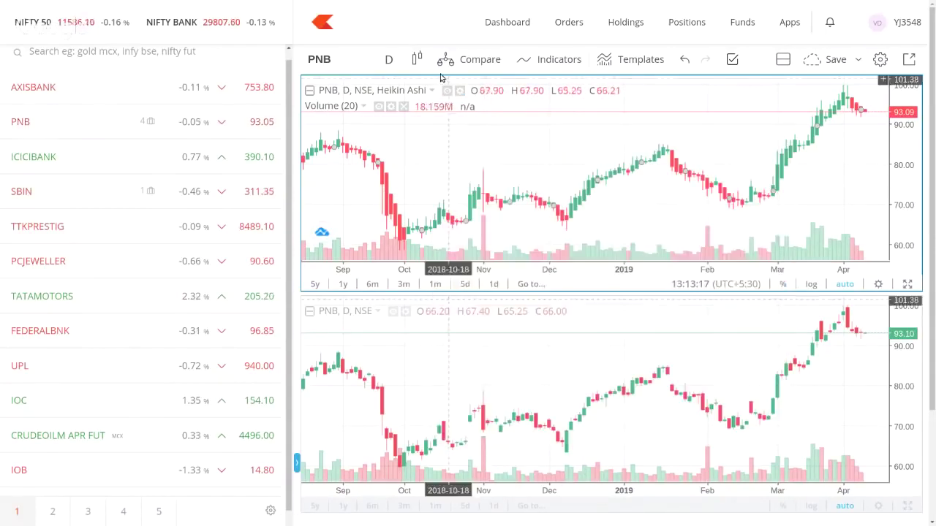
left_click(393, 60)
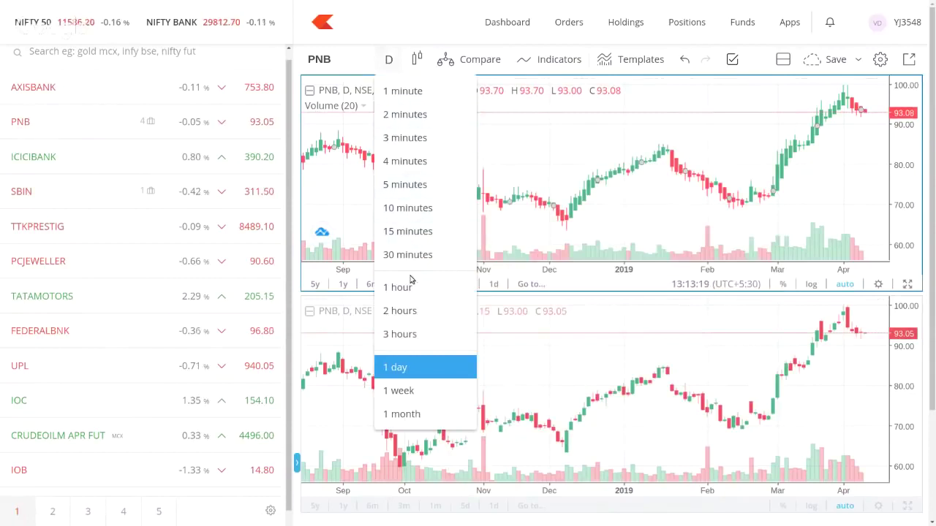
left_click(409, 289)
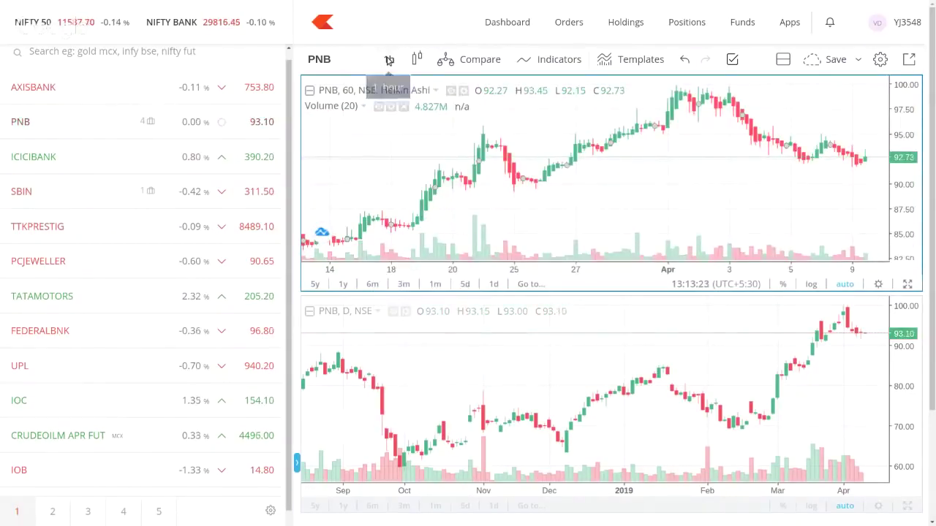
left_click(389, 60)
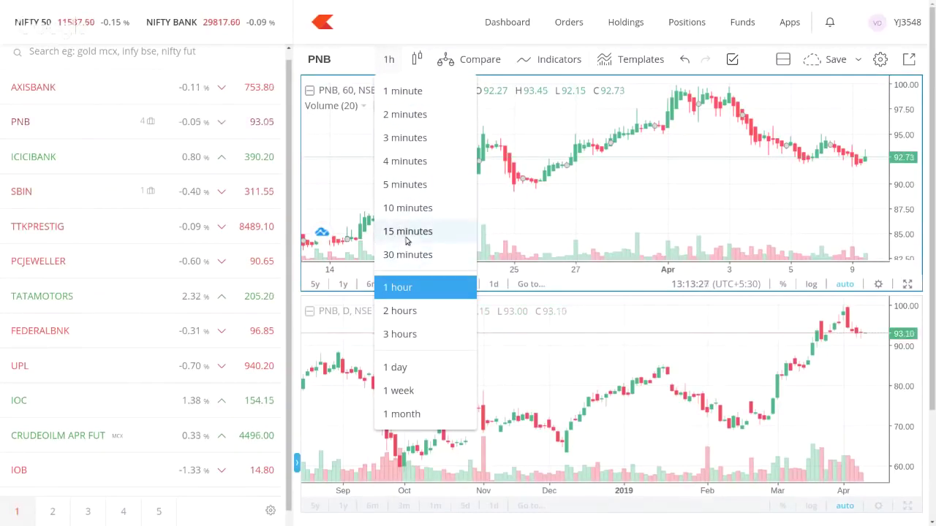
left_click(494, 216)
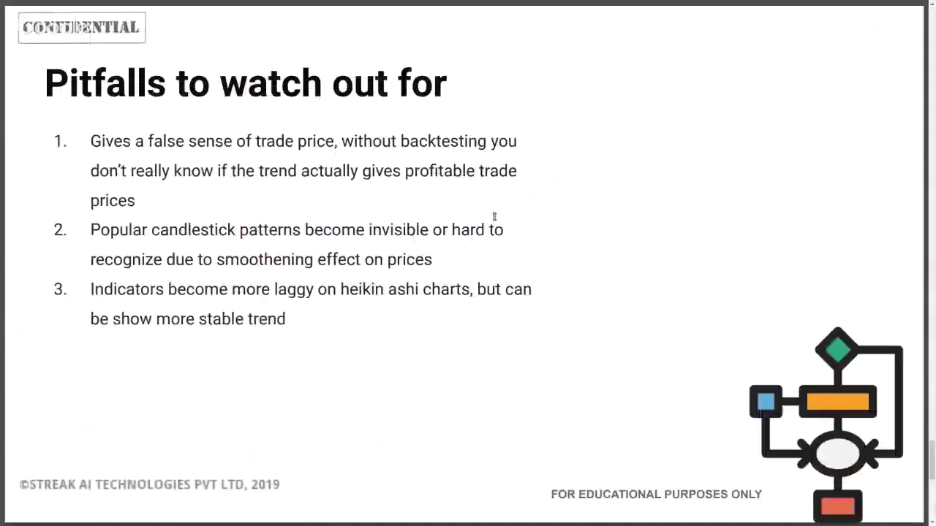
Move the presentation on from the pitfalls slide to the closing "Questions?" slide
scroll(495, 216, "down", 5)
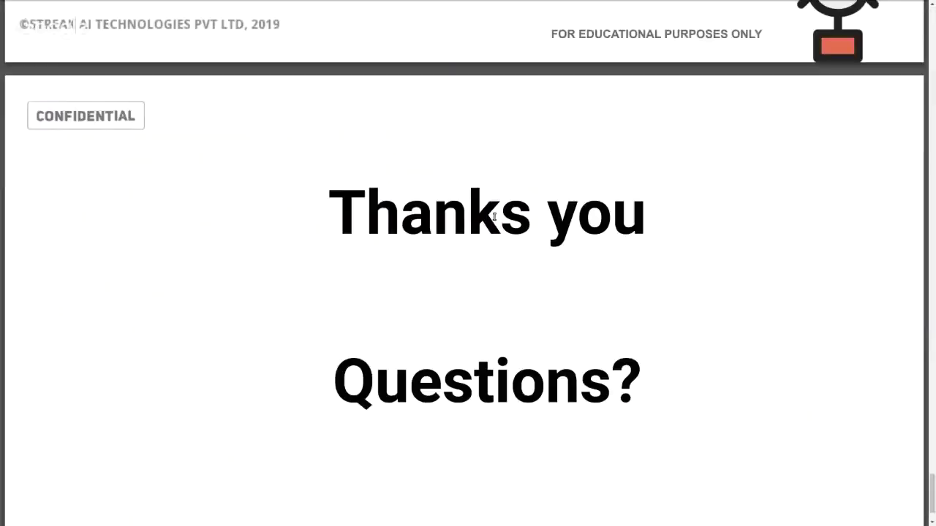
scroll(494, 216, "down", 1)
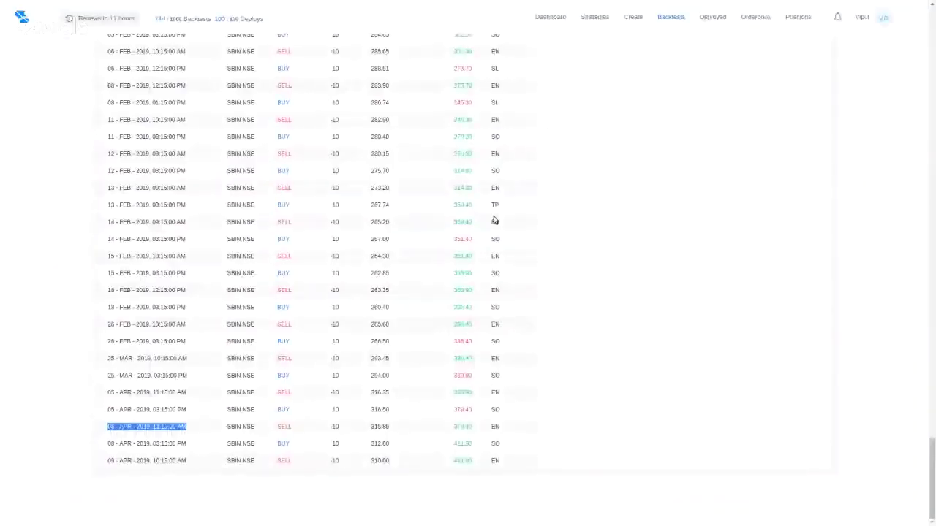
In the Streak backtest results, deploy webinar strat 4 on TATAMOTORS as Intraday (MIS) with product BO and strategy cycle 2
scroll(429, 229, "up", 15)
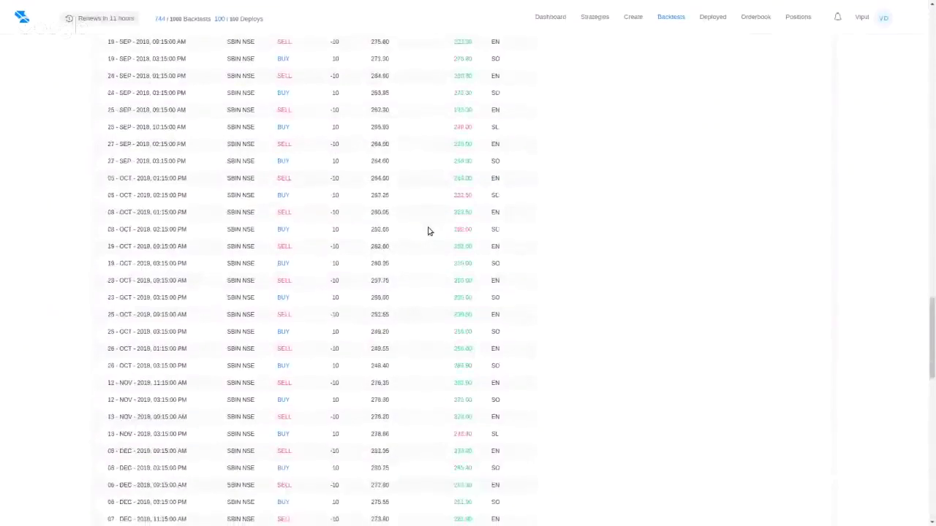
scroll(428, 231, "up", 15)
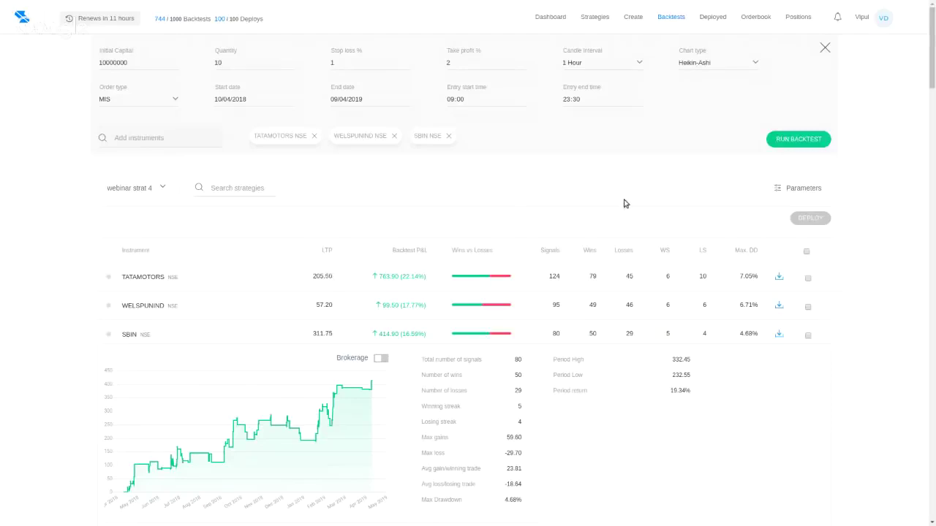
left_click(808, 278)
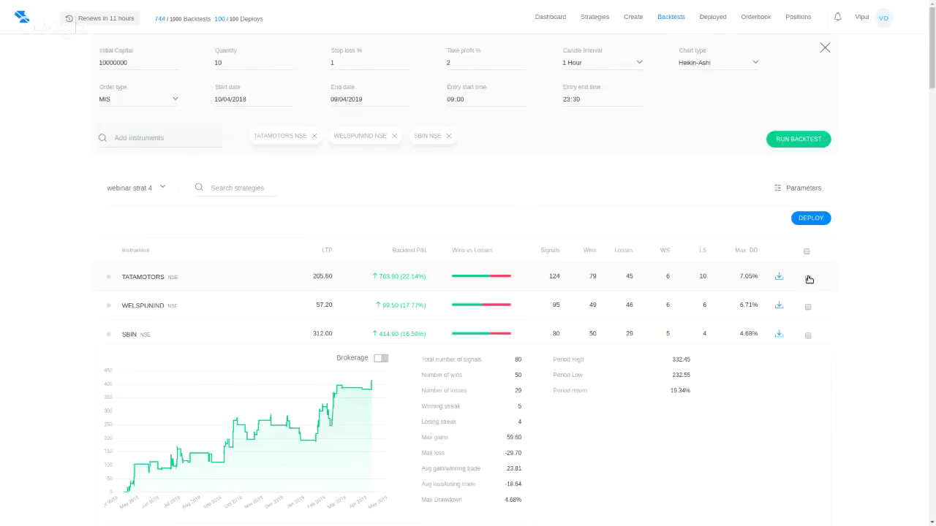
left_click(810, 219)
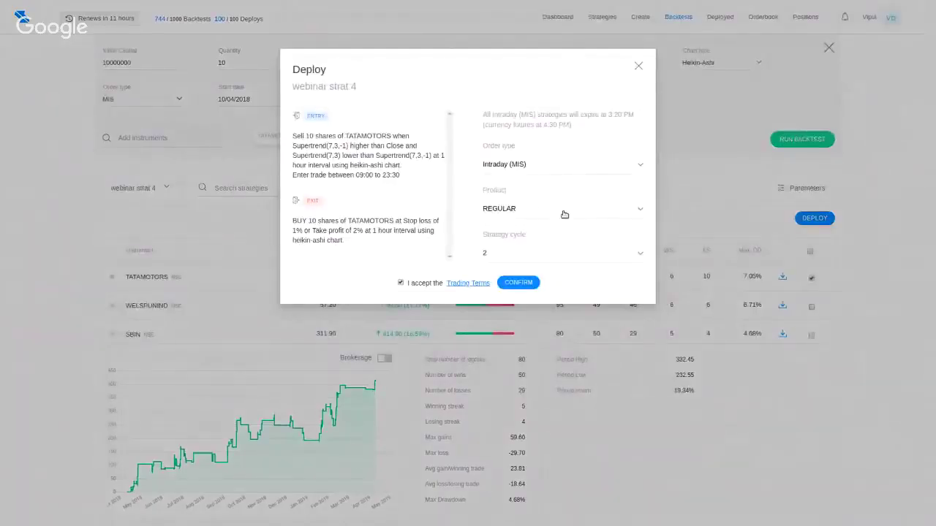
left_click(565, 214)
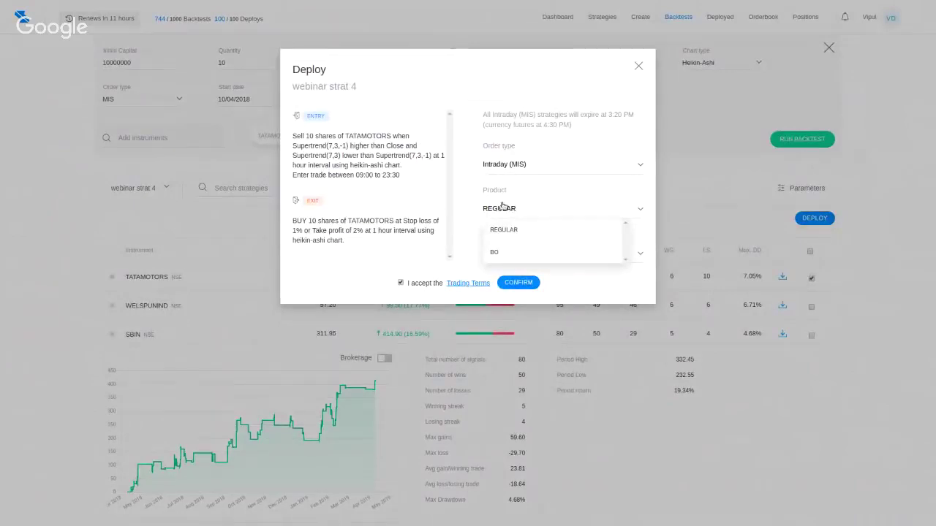
left_click(521, 253)
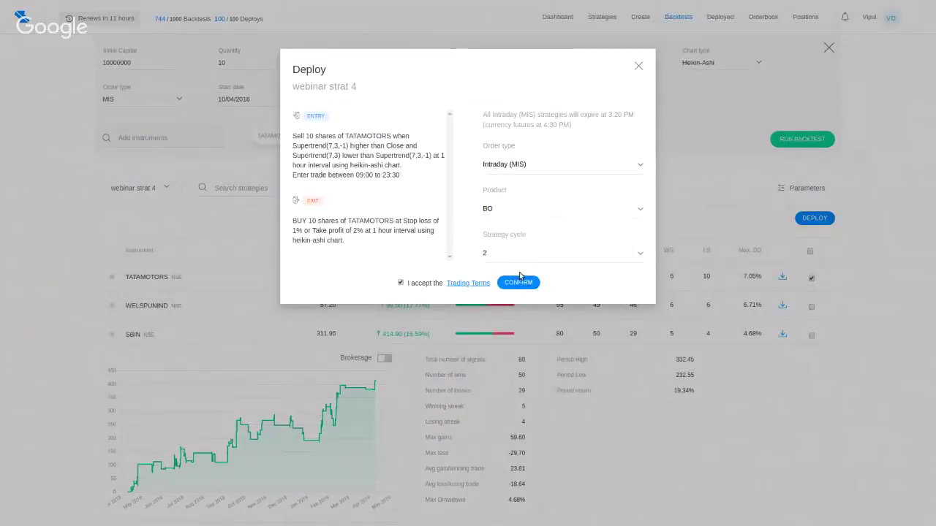
left_click(521, 284)
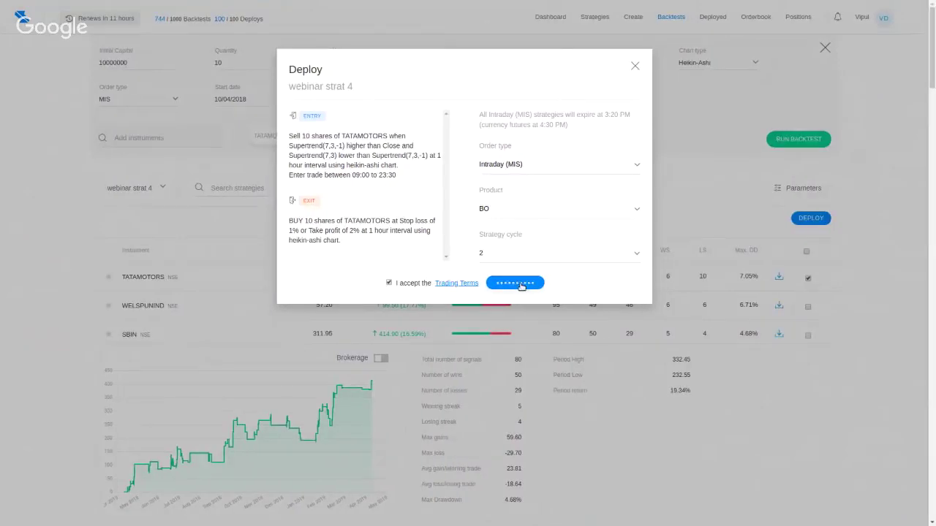
mouse_move(646, 127)
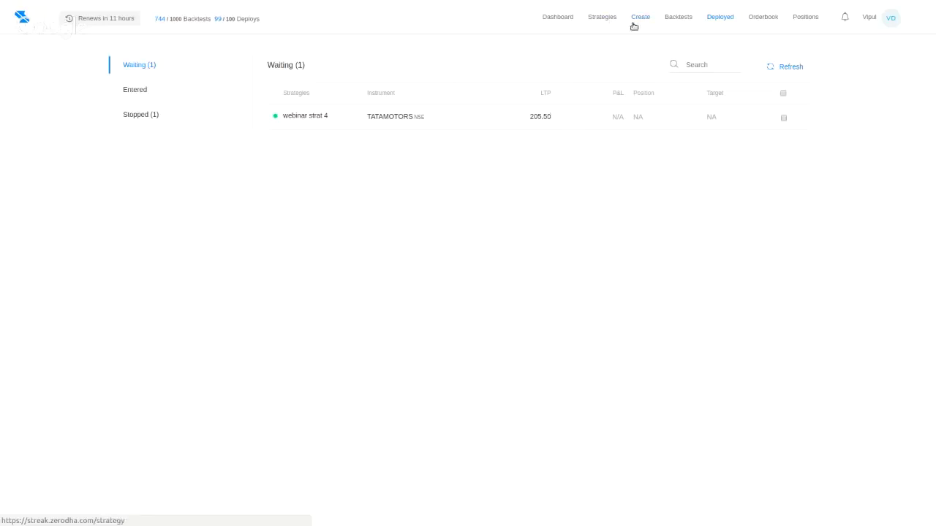
Search for crude oil among the instruments in the webinar strat 4 backtest parameters, clear the search and switch back to the presentation
left_click(661, 20)
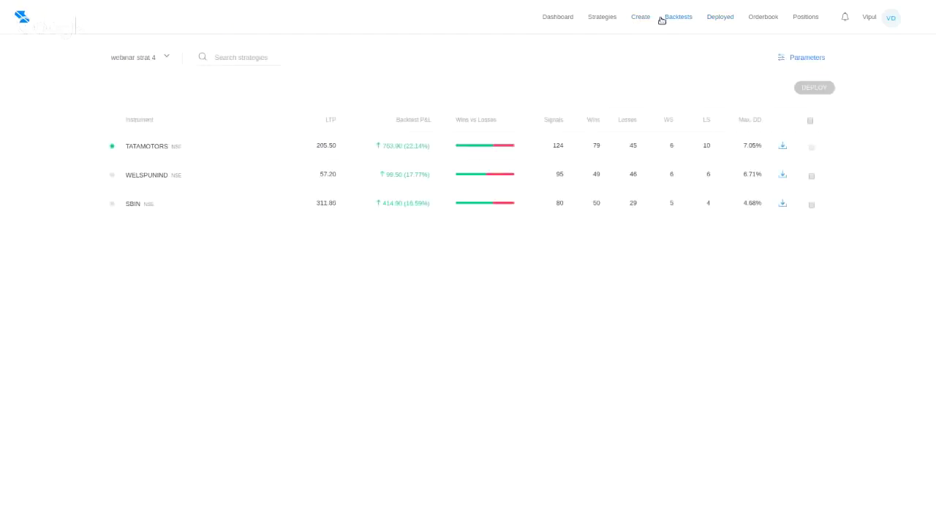
left_click(787, 60)
left_click(194, 148)
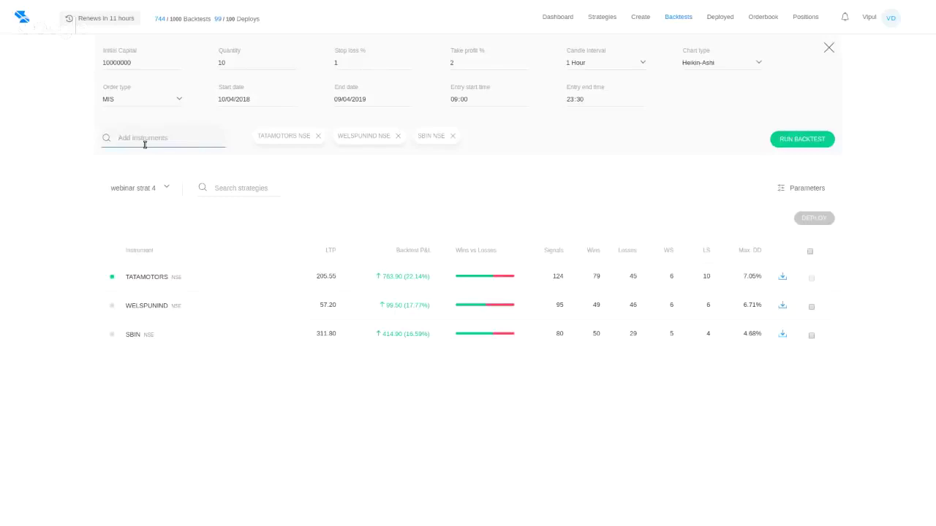
type("crue")
key("BackSpace")
key("BackSpace")
key("BackSpace")
type("crudeol")
key("BackSpace")
key("BackSpace")
key("BackSpace")
key("BackSpace")
key("BackSpace")
key("BackSpace")
key("BackSpace")
key("BackSpace")
key("alt+Tab")
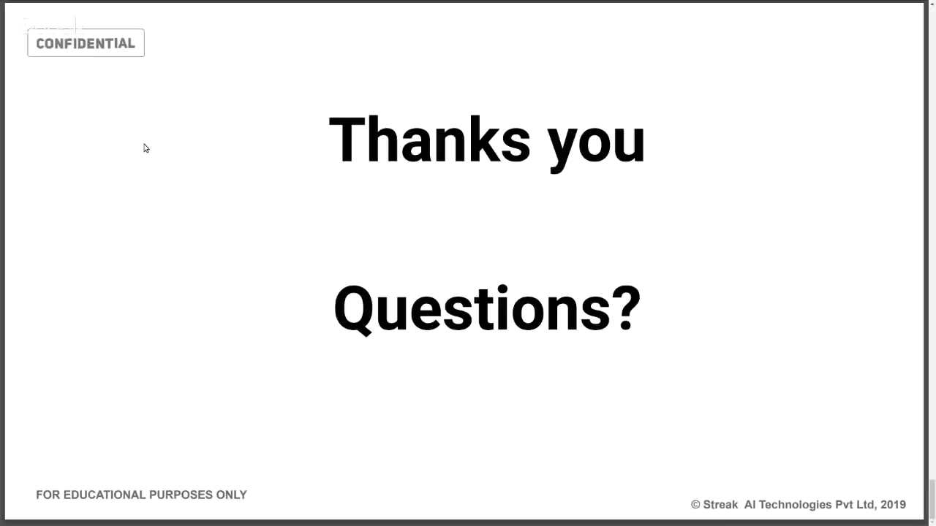